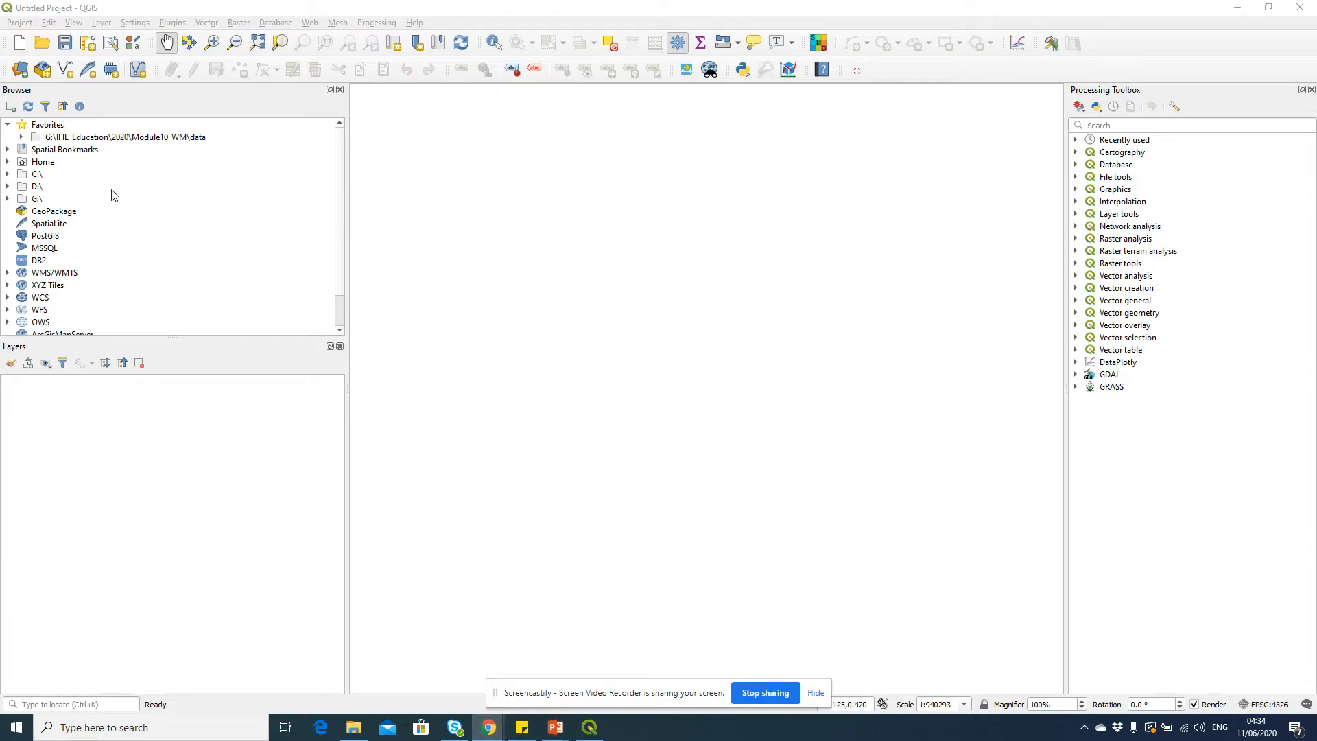
Add studyarea.shp from the favourite data folder's base_layers/To_Share subfolder to the map
{"action": "left_click", "coordinate": [22, 138]}
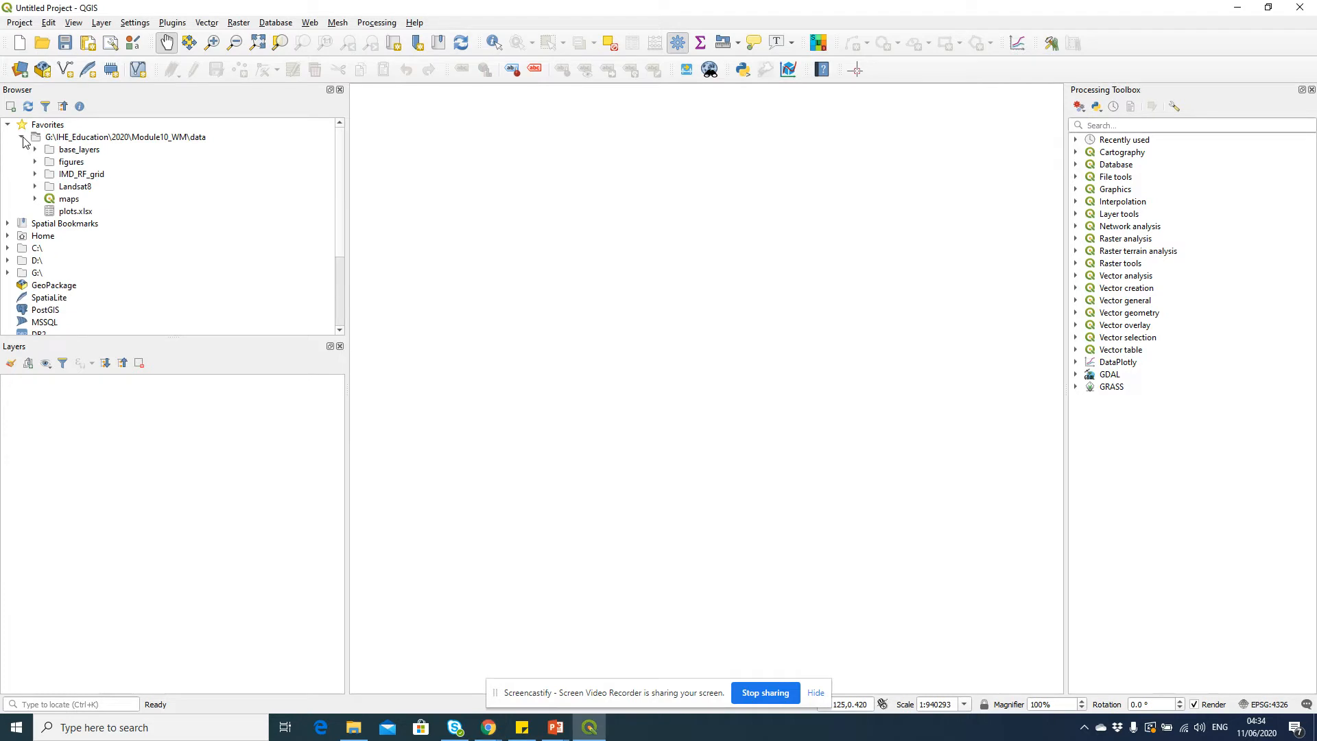
{"action": "left_click", "coordinate": [36, 151]}
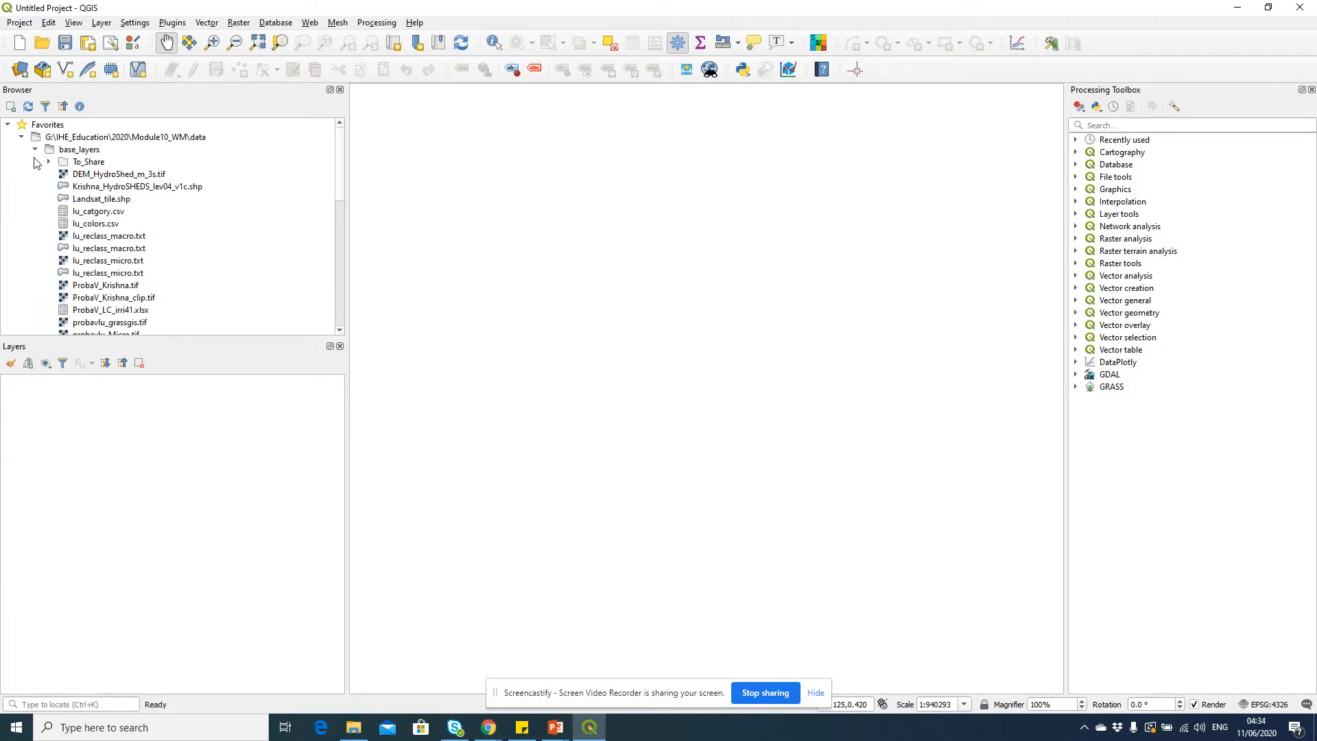
{"action": "left_click", "coordinate": [50, 163]}
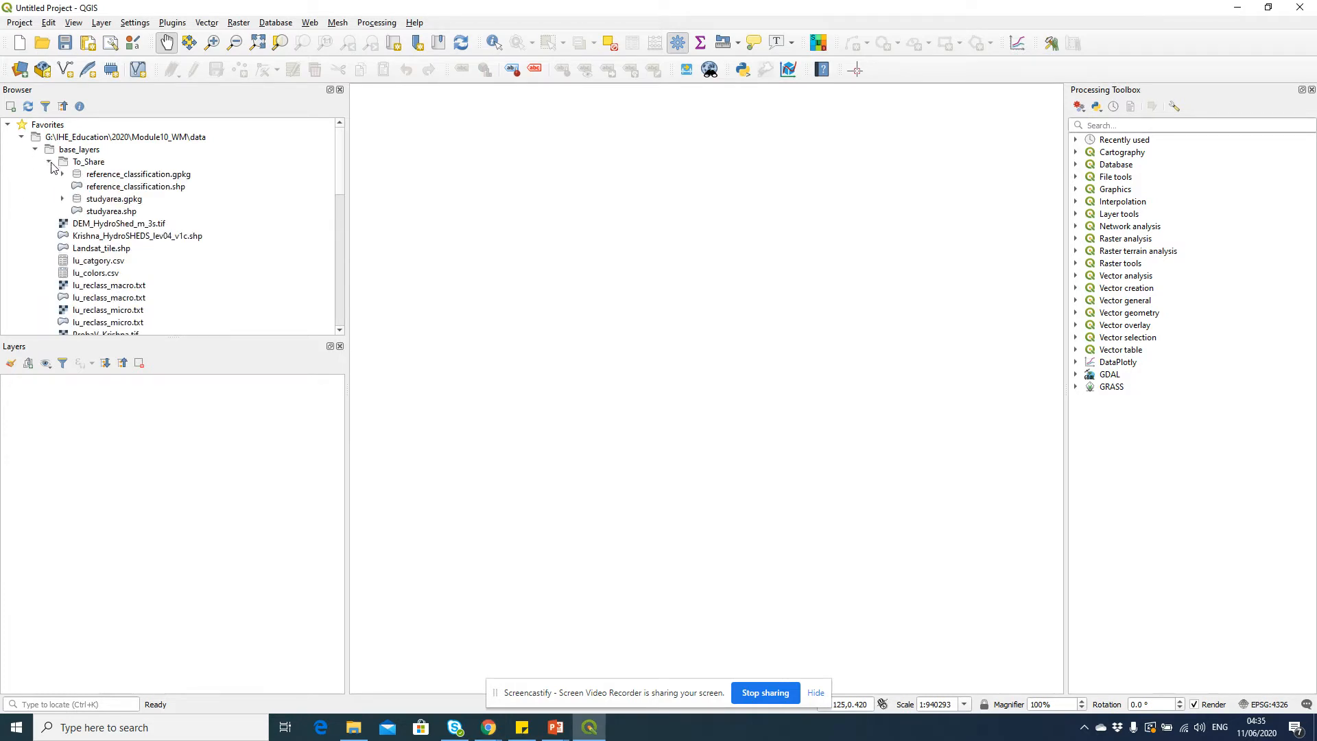
{"action": "left_click", "coordinate": [134, 212]}
{"action": "left_click", "coordinate": [132, 192]}
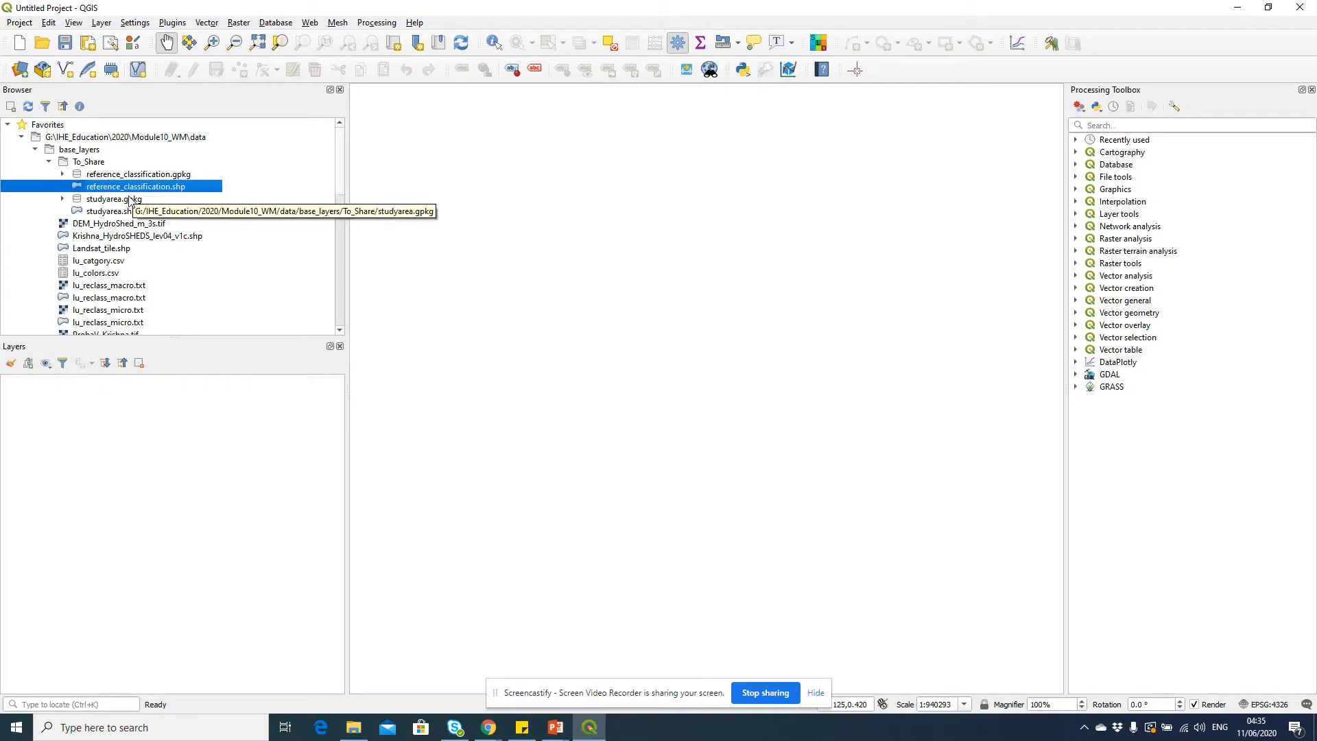
{"action": "left_click", "coordinate": [138, 215]}
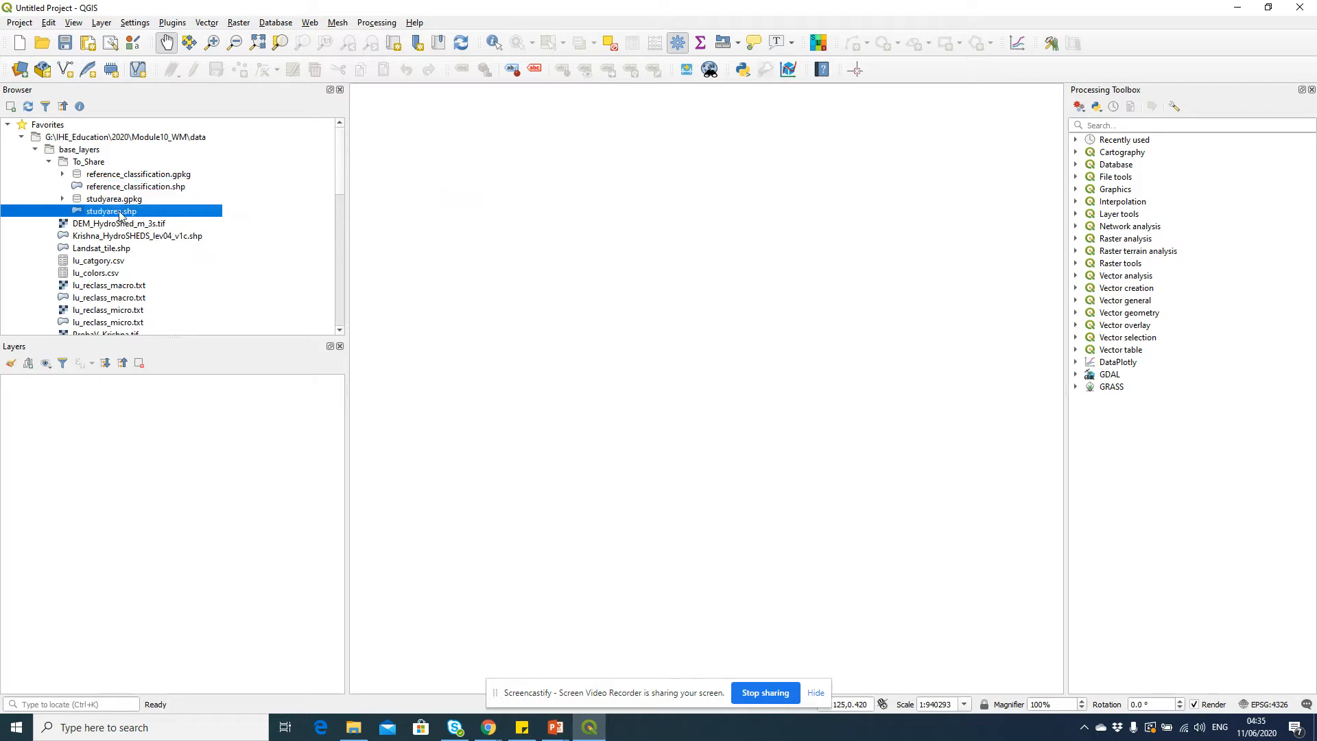
{"action": "double_click", "coordinate": [120, 215]}
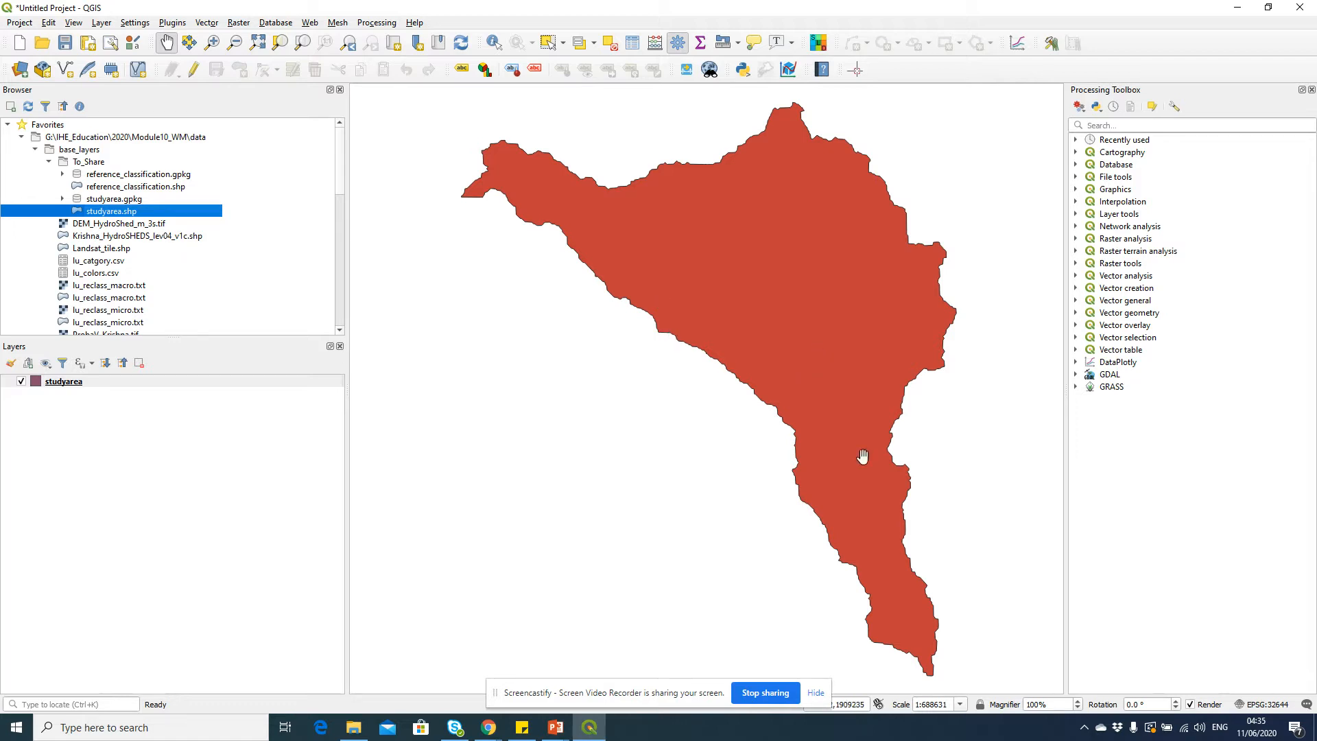
Search the plugin manager for quick and enable the installed QuickMapServices plugin
{"action": "left_click", "coordinate": [816, 694]}
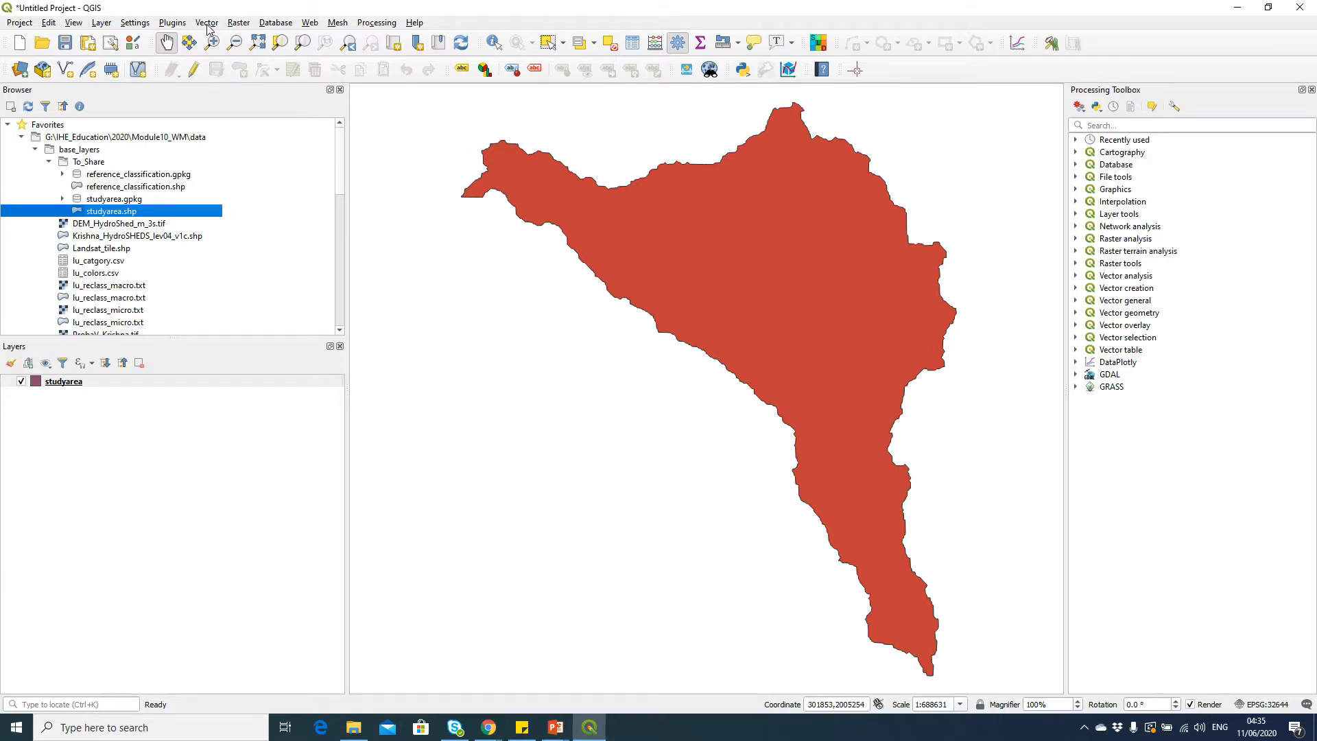
{"action": "left_click", "coordinate": [179, 23]}
{"action": "left_click", "coordinate": [192, 40]}
{"action": "double_click", "coordinate": [491, 200]}
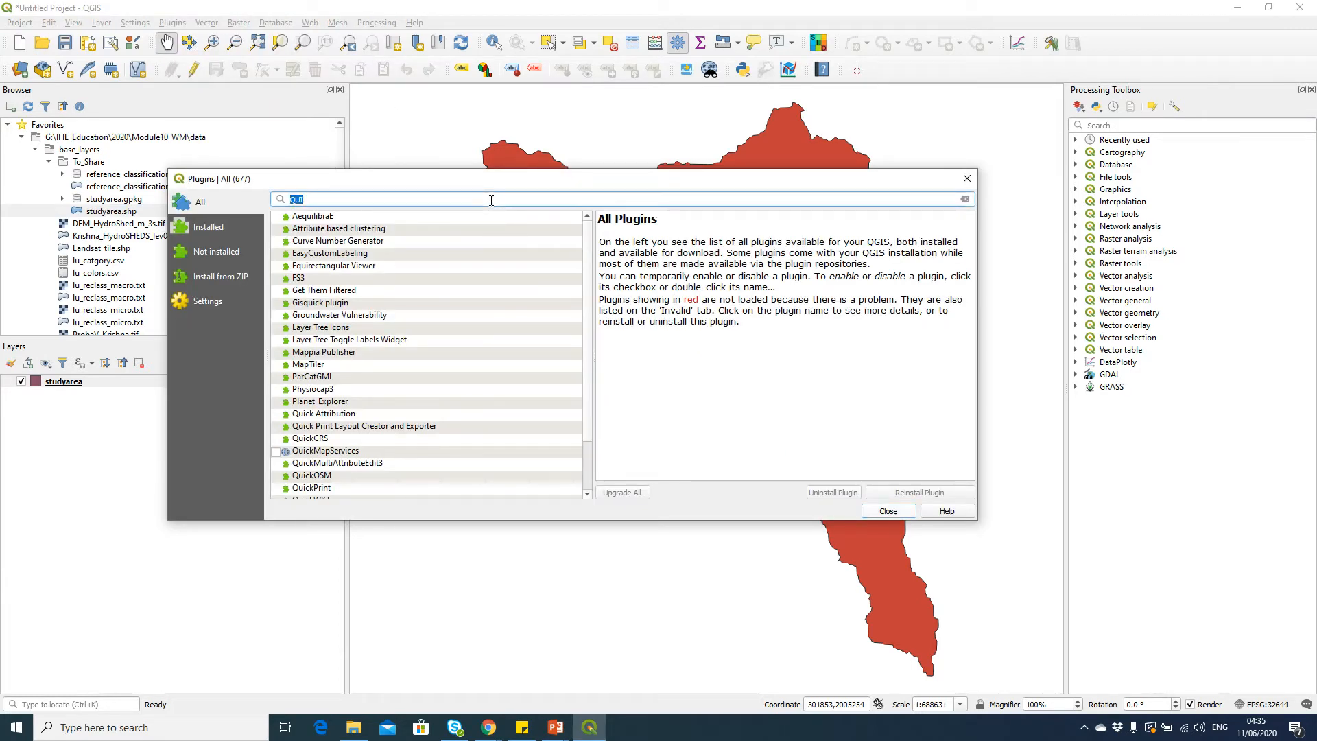
{"action": "type", "text": "quick"}
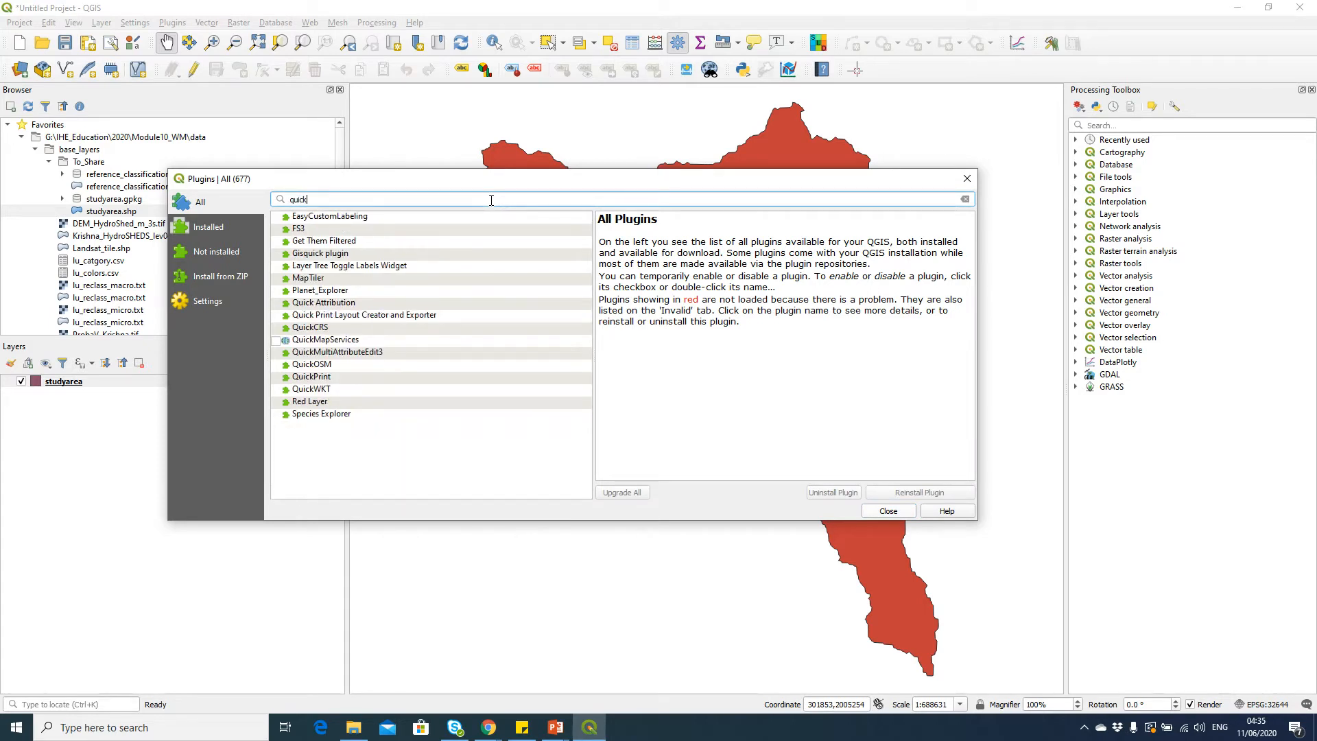
{"action": "left_click", "coordinate": [300, 340]}
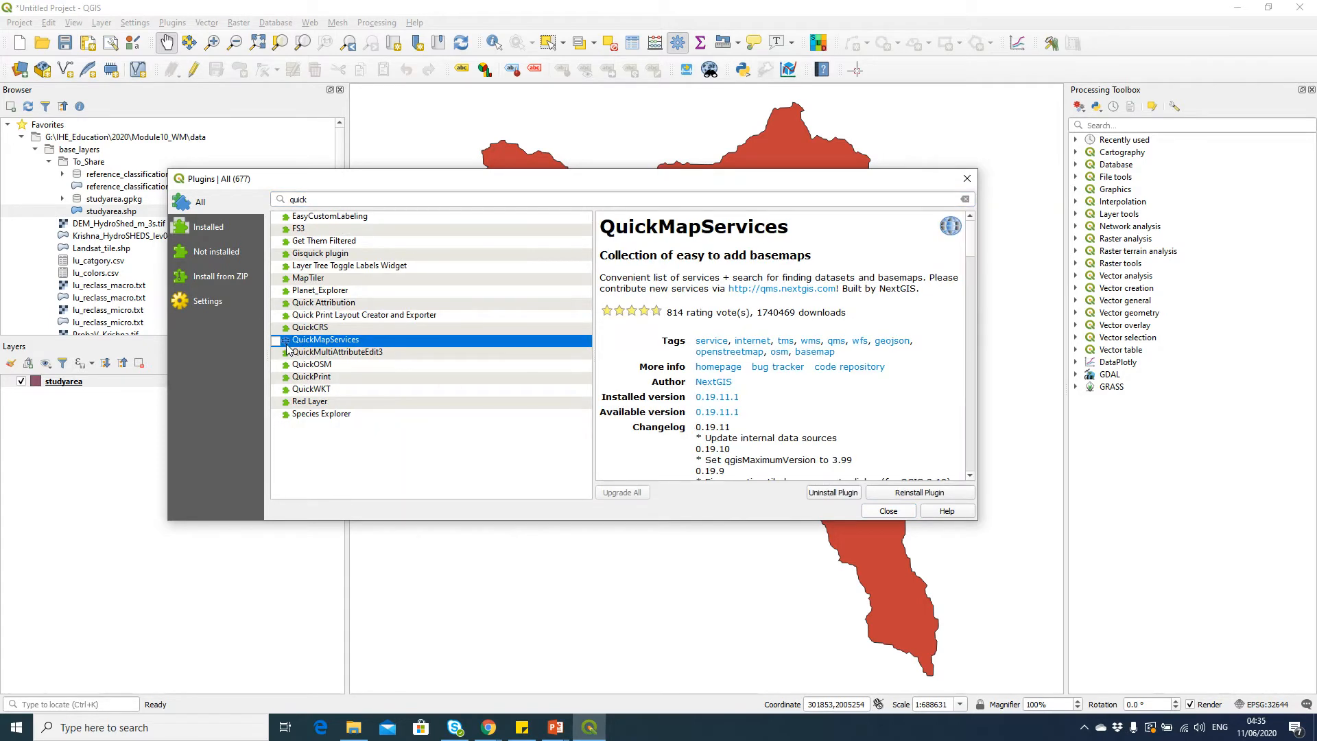
{"action": "left_click", "coordinate": [276, 340]}
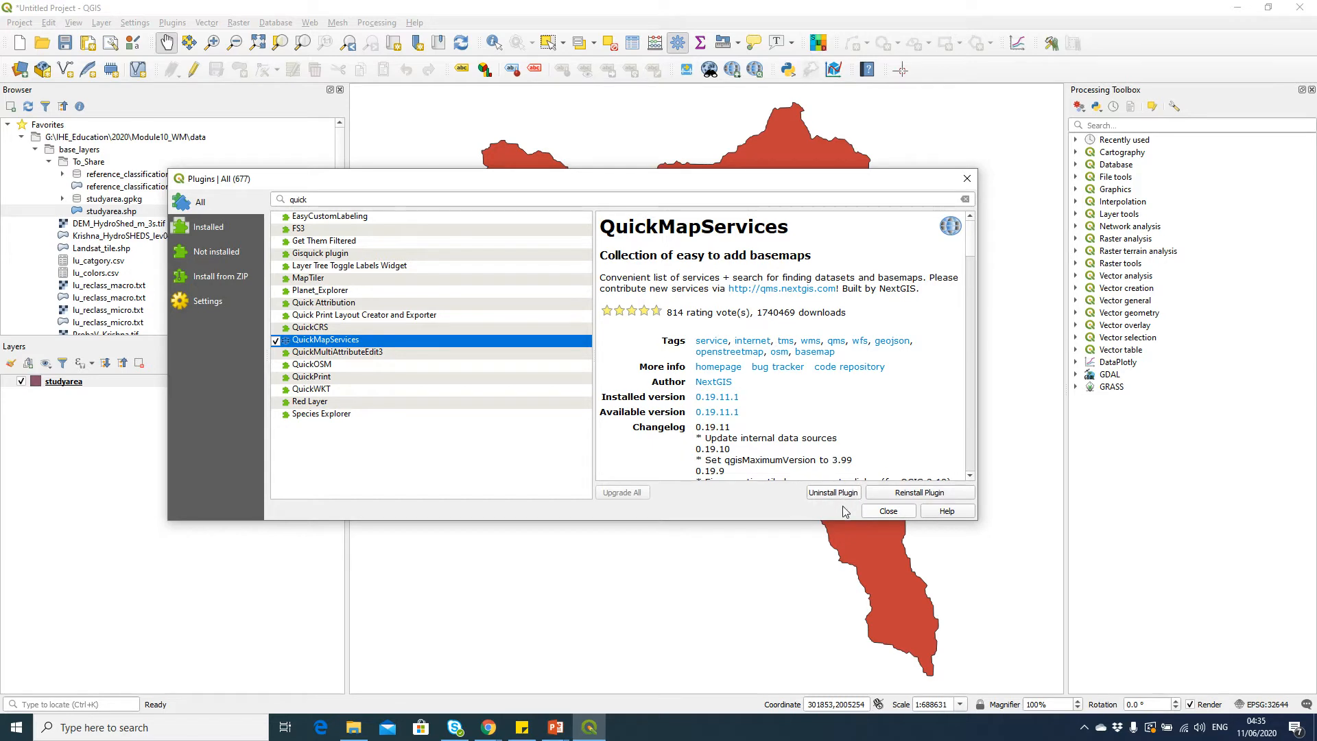
{"action": "left_click", "coordinate": [886, 511]}
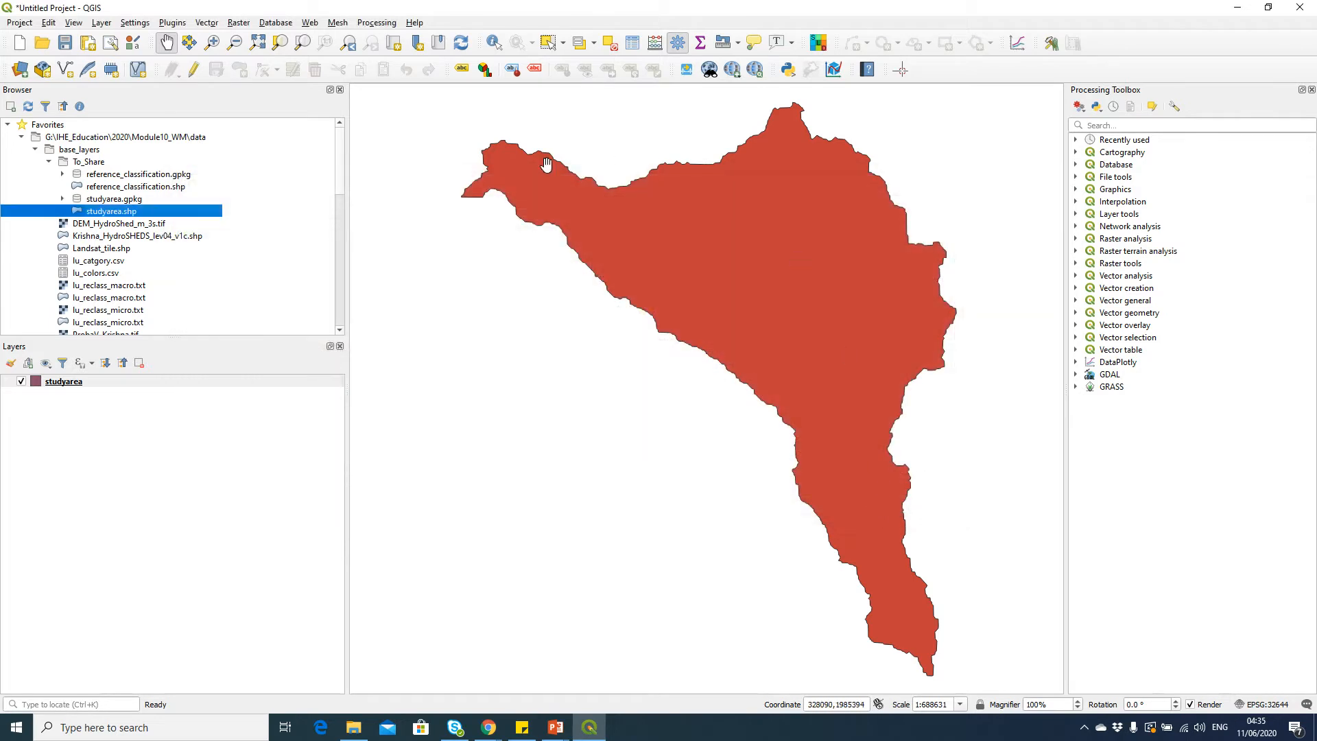
Download the contributed services pack in the QuickMapServices settings and save the settings
{"action": "left_click", "coordinate": [310, 22]}
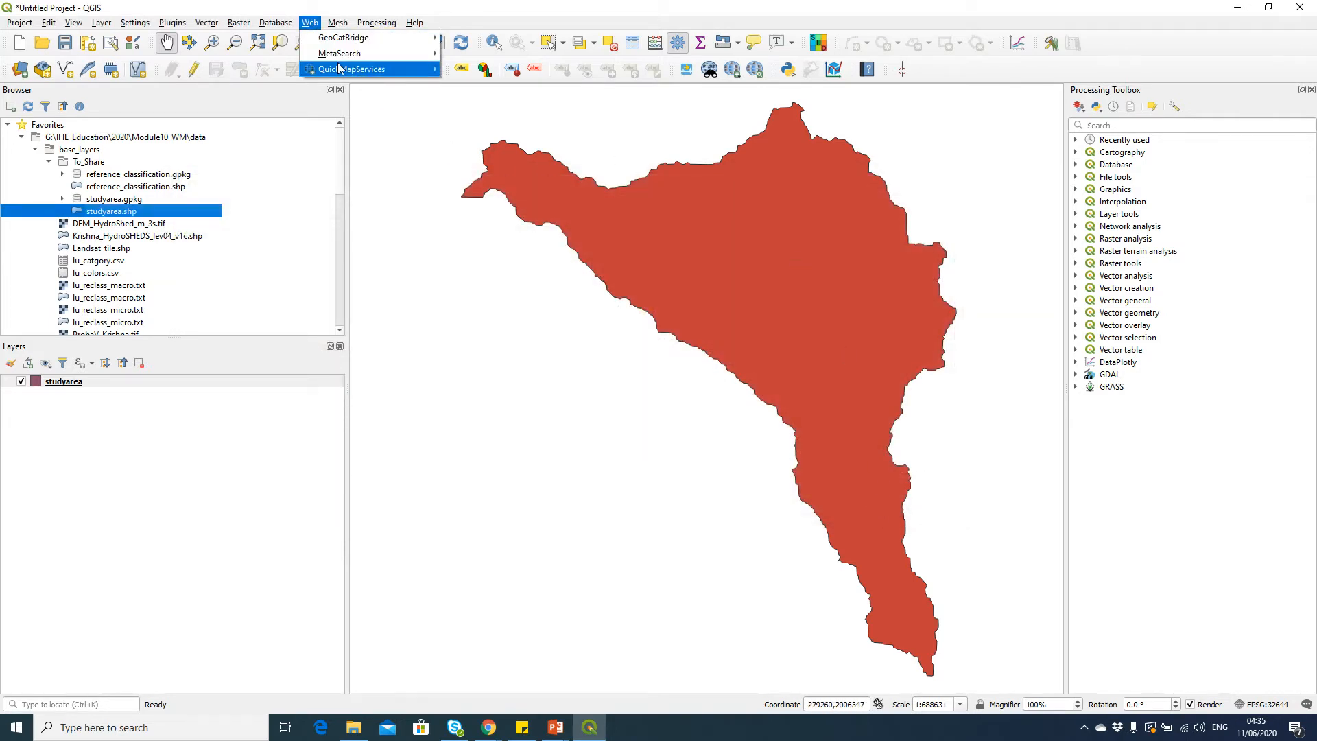
{"action": "mouse_move", "coordinate": [338, 68]}
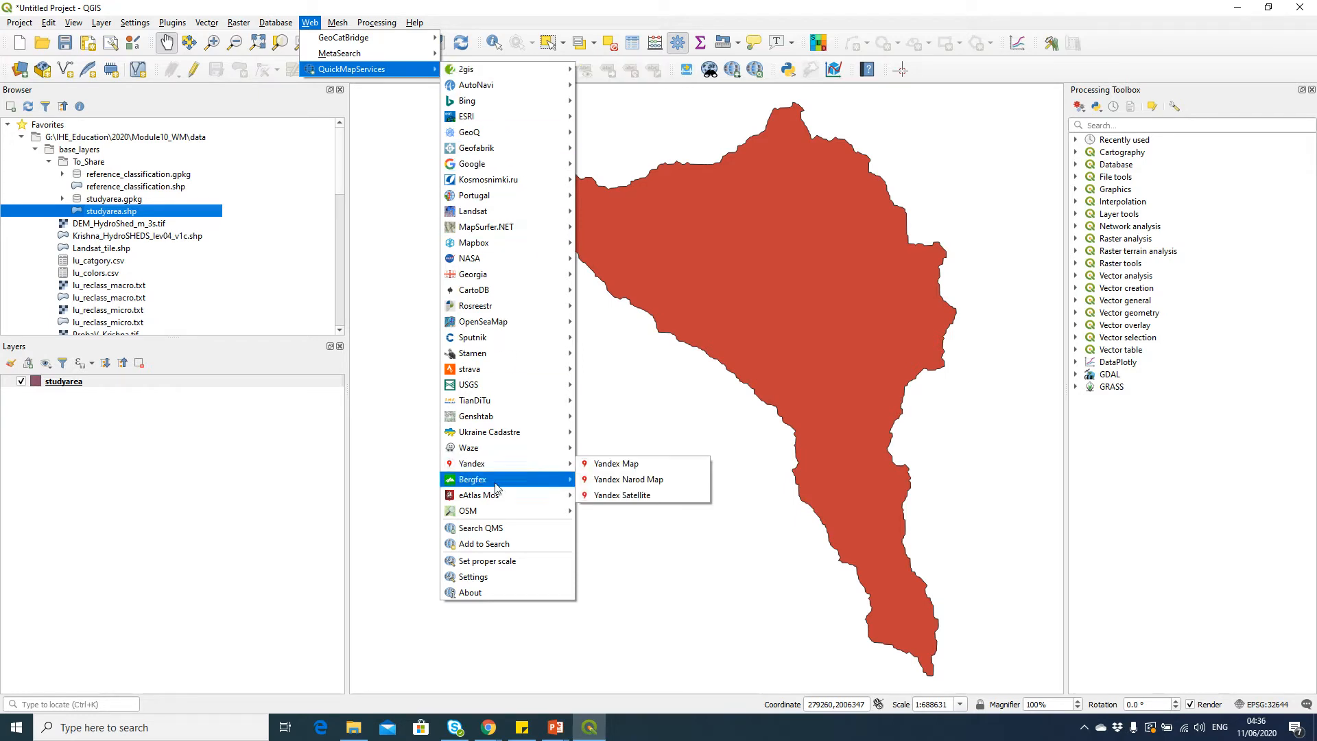
{"action": "left_click", "coordinate": [503, 578]}
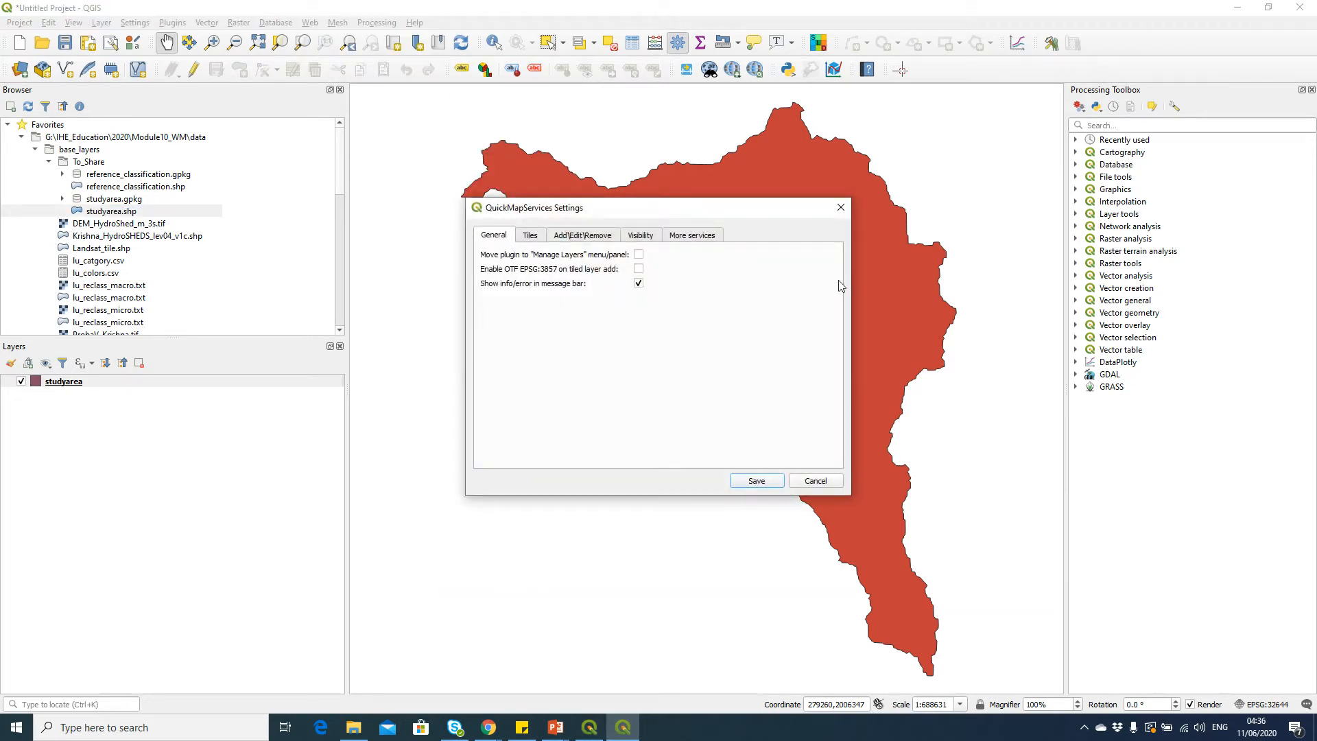
{"action": "left_click", "coordinate": [709, 236]}
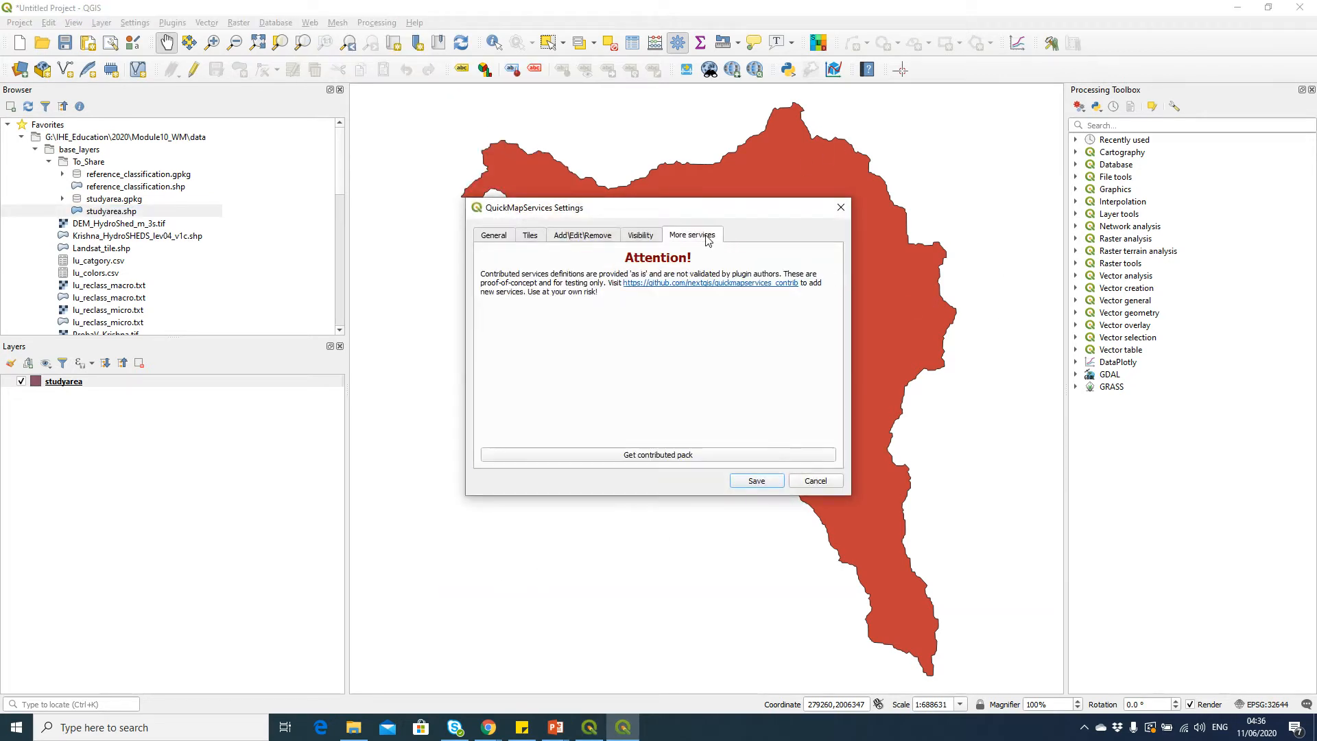
{"action": "left_click", "coordinate": [694, 455]}
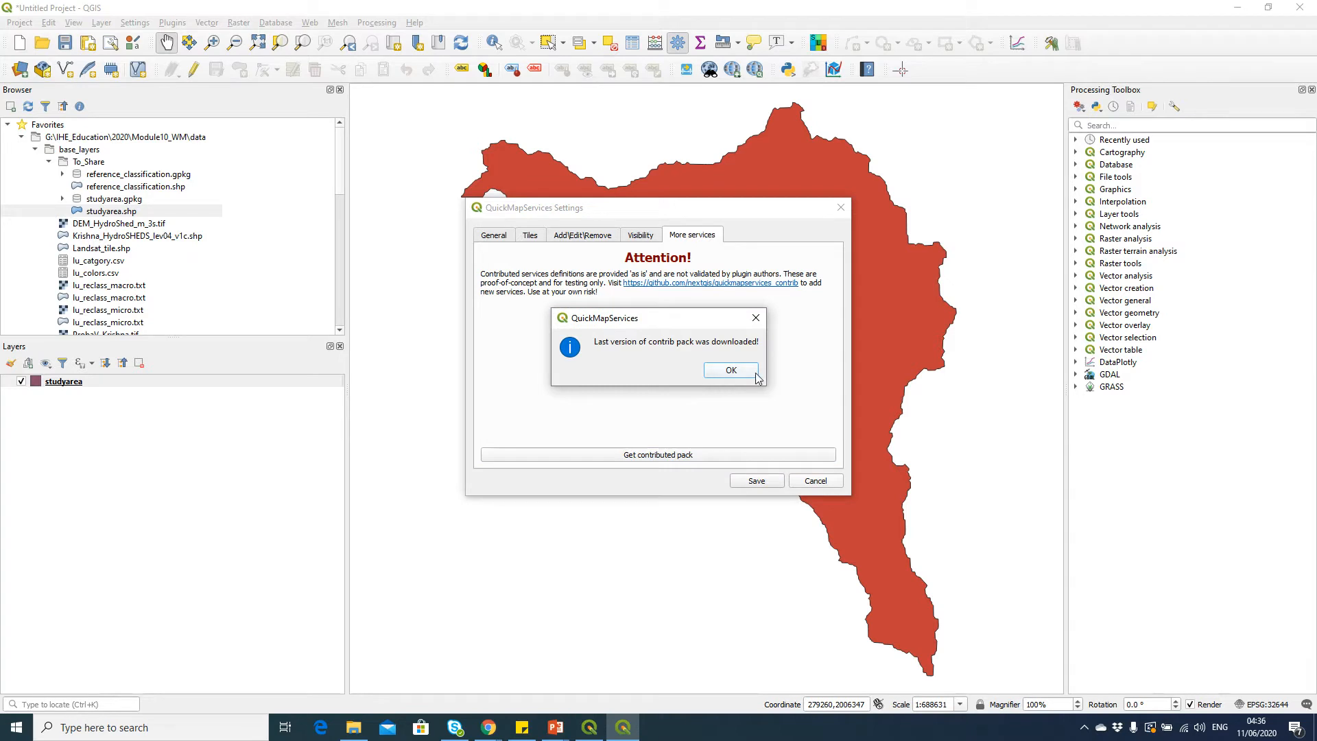
{"action": "left_click", "coordinate": [754, 374]}
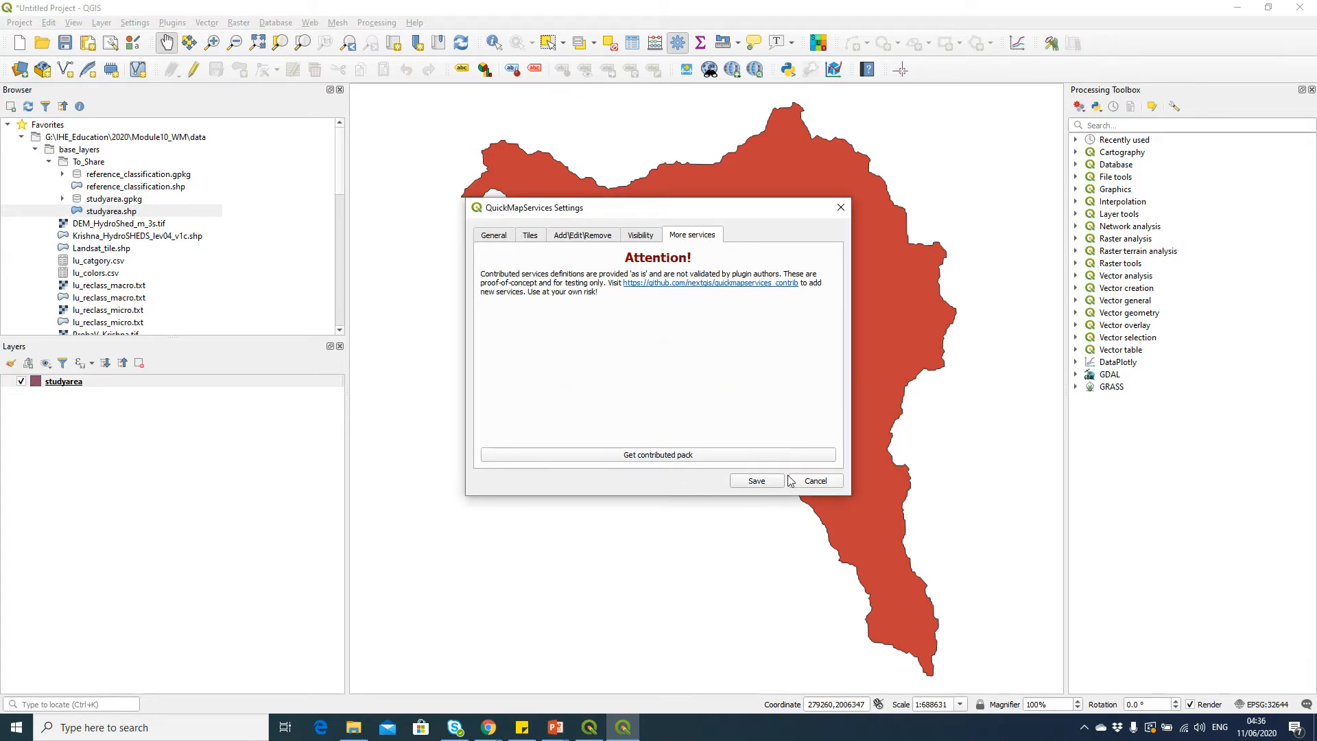
{"action": "left_click", "coordinate": [763, 482]}
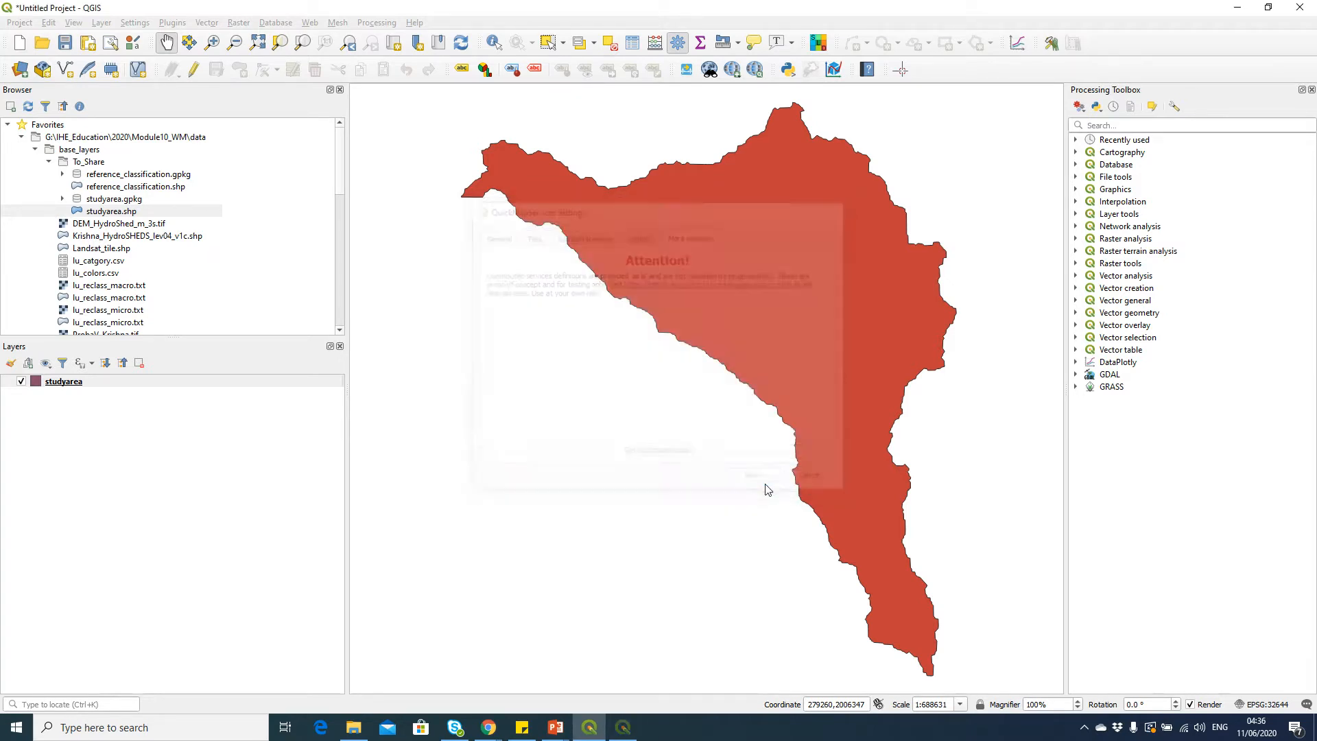
{"action": "left_click", "coordinate": [309, 23]}
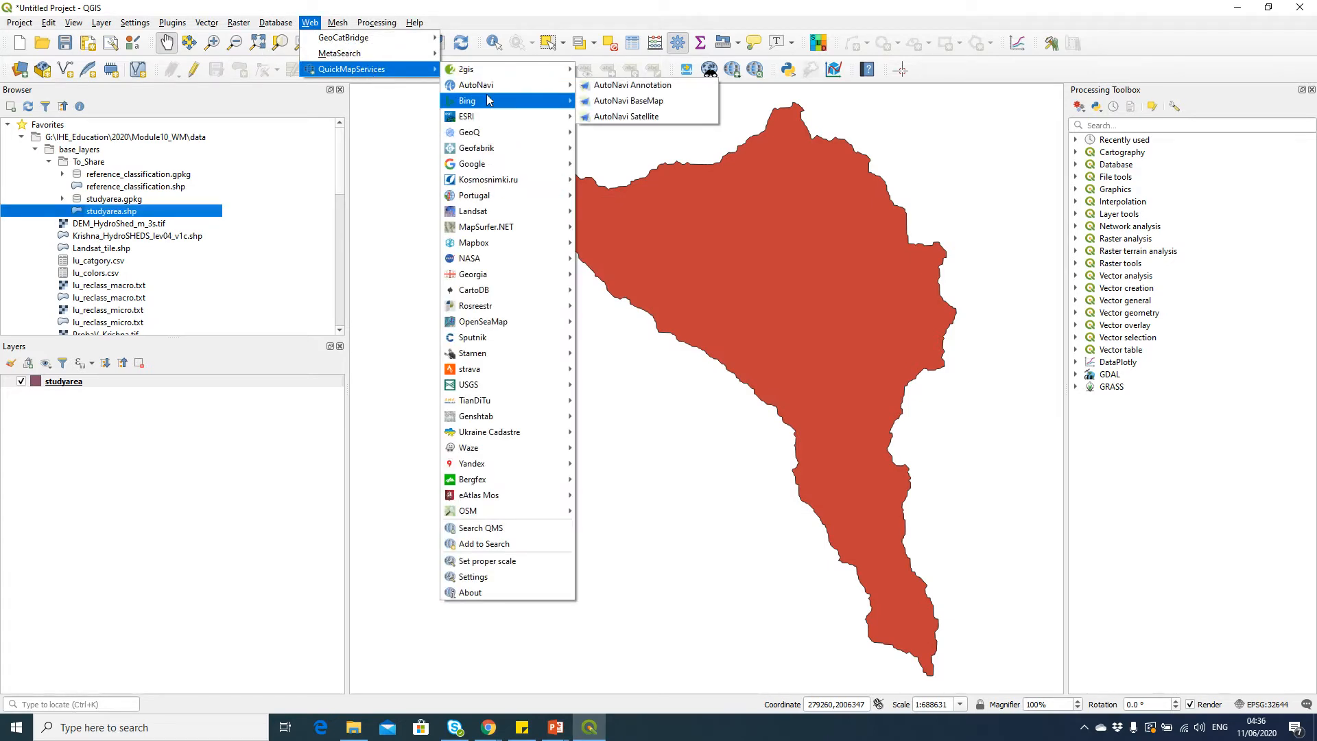
{"action": "mouse_move", "coordinate": [521, 167]}
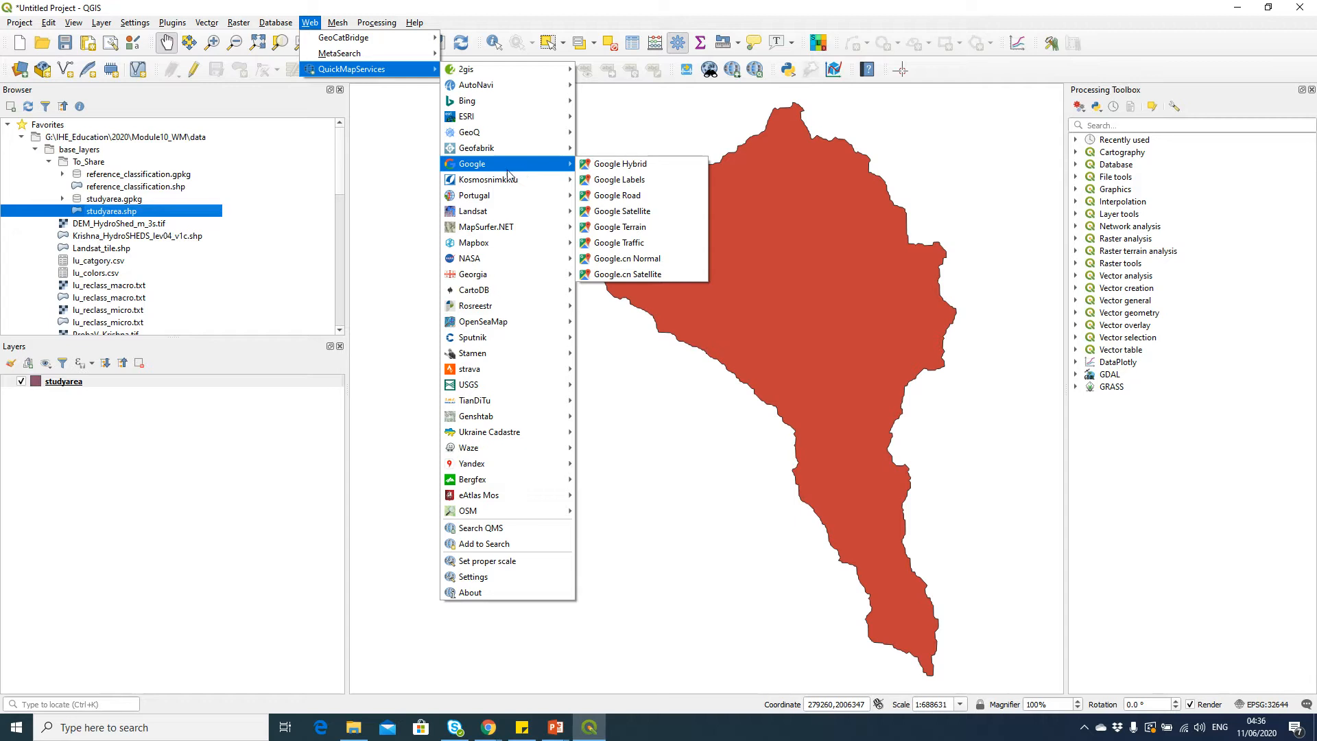
{"action": "left_click", "coordinate": [475, 3]}
Search the plugin manager for SCP and enable the Semi-Automatic Classification Plugin
{"action": "left_click", "coordinate": [165, 20]}
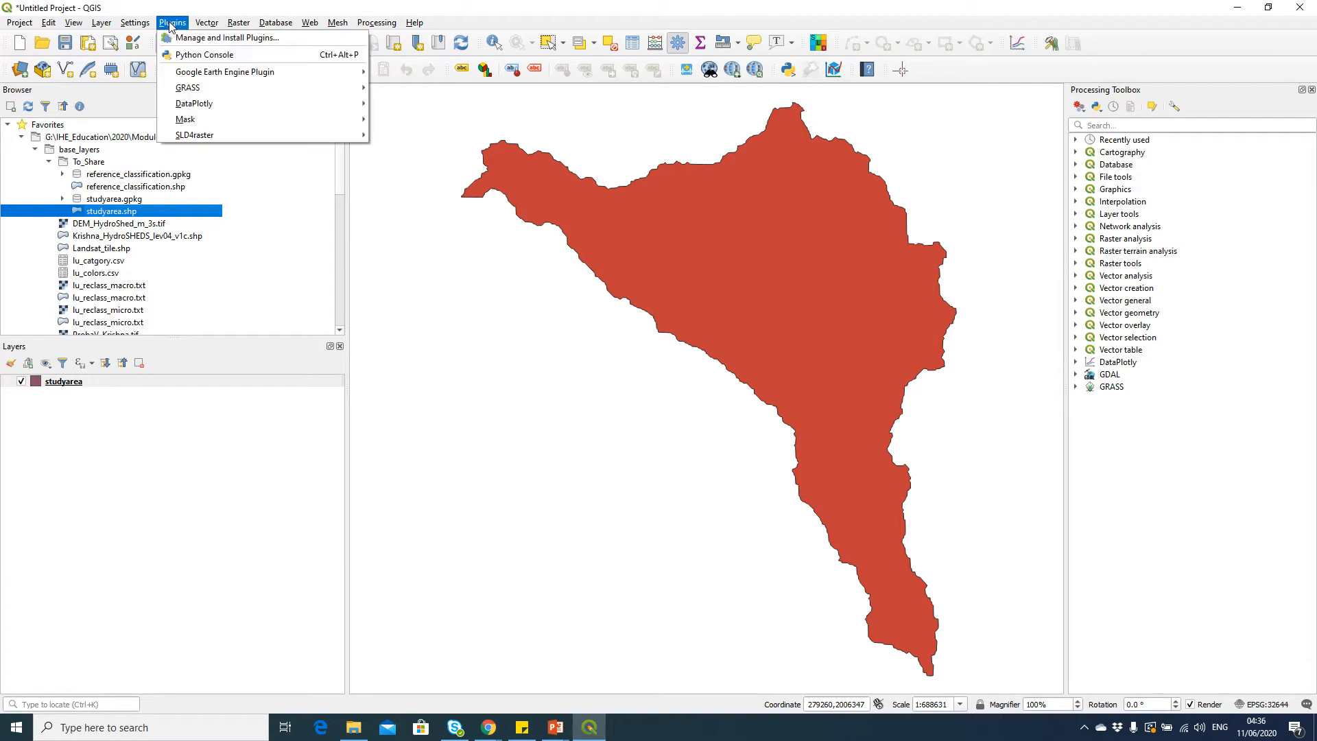
{"action": "left_click", "coordinate": [191, 42]}
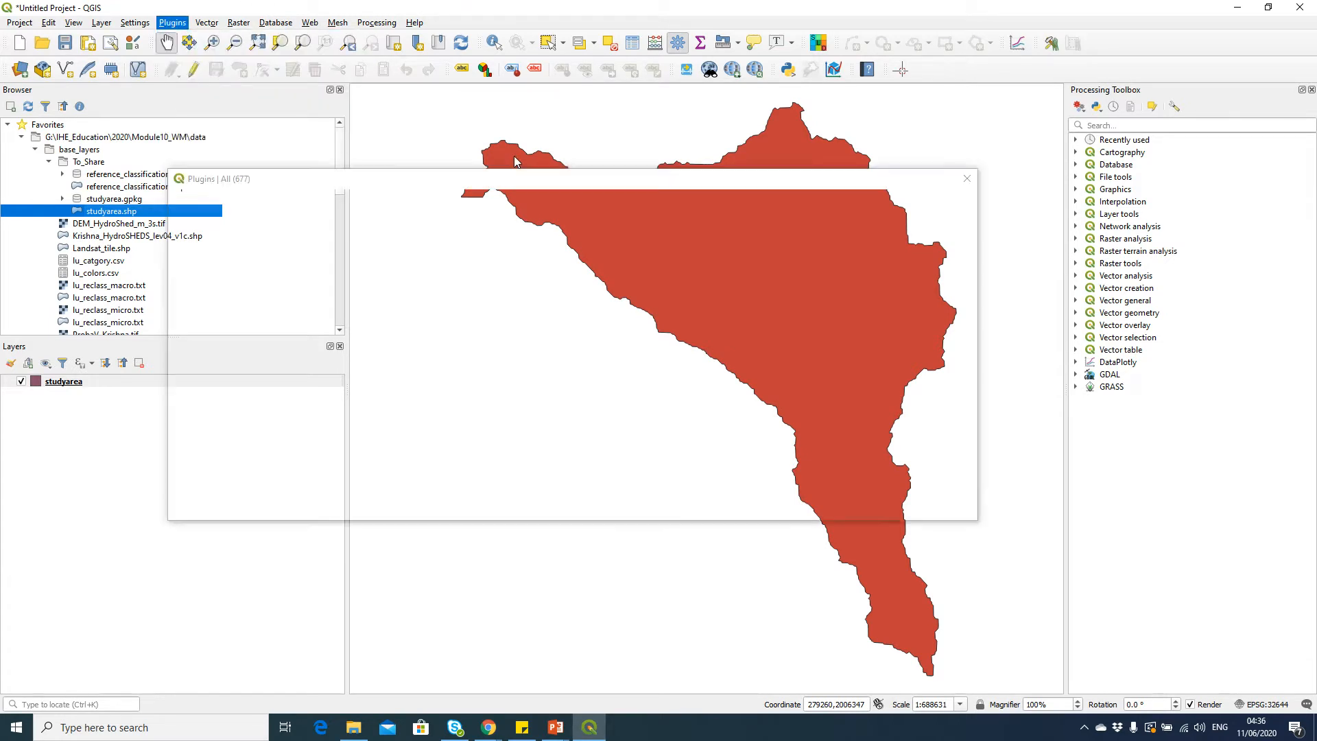
{"action": "double_click", "coordinate": [439, 203]}
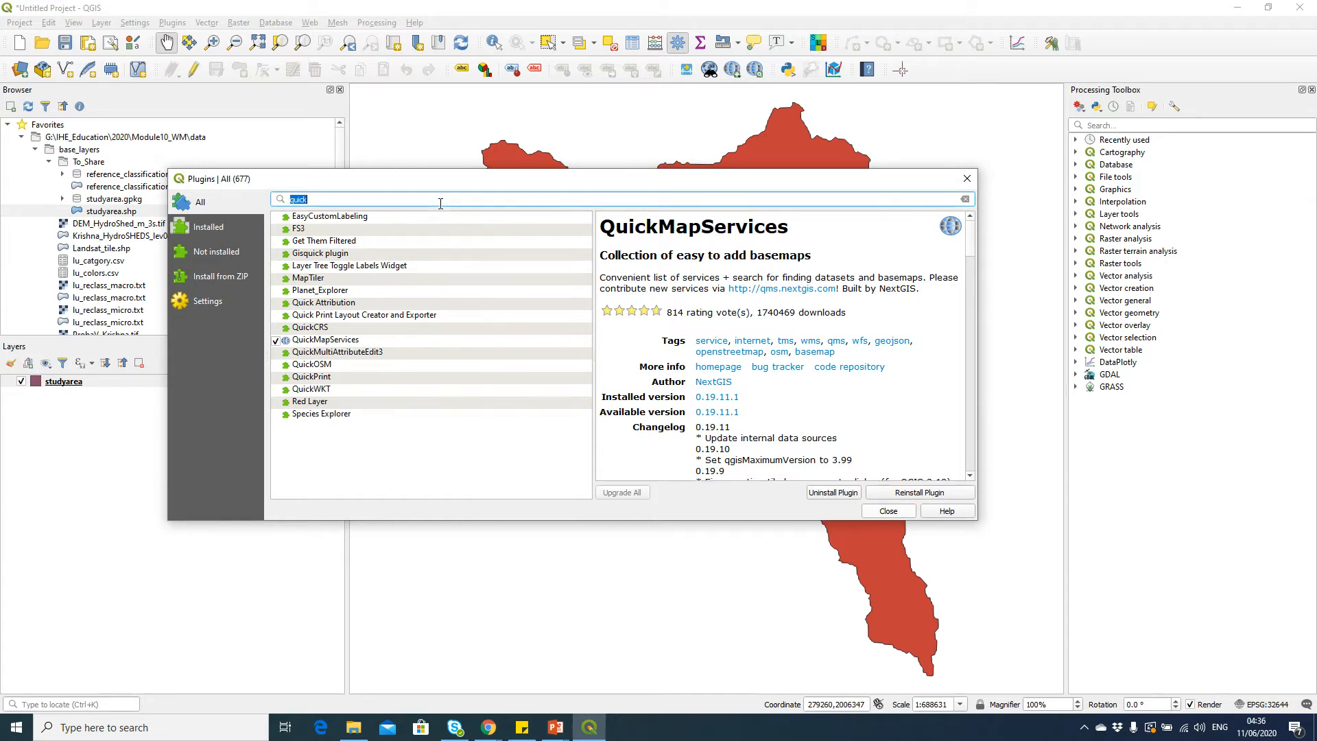
{"action": "type", "text": "scp"}
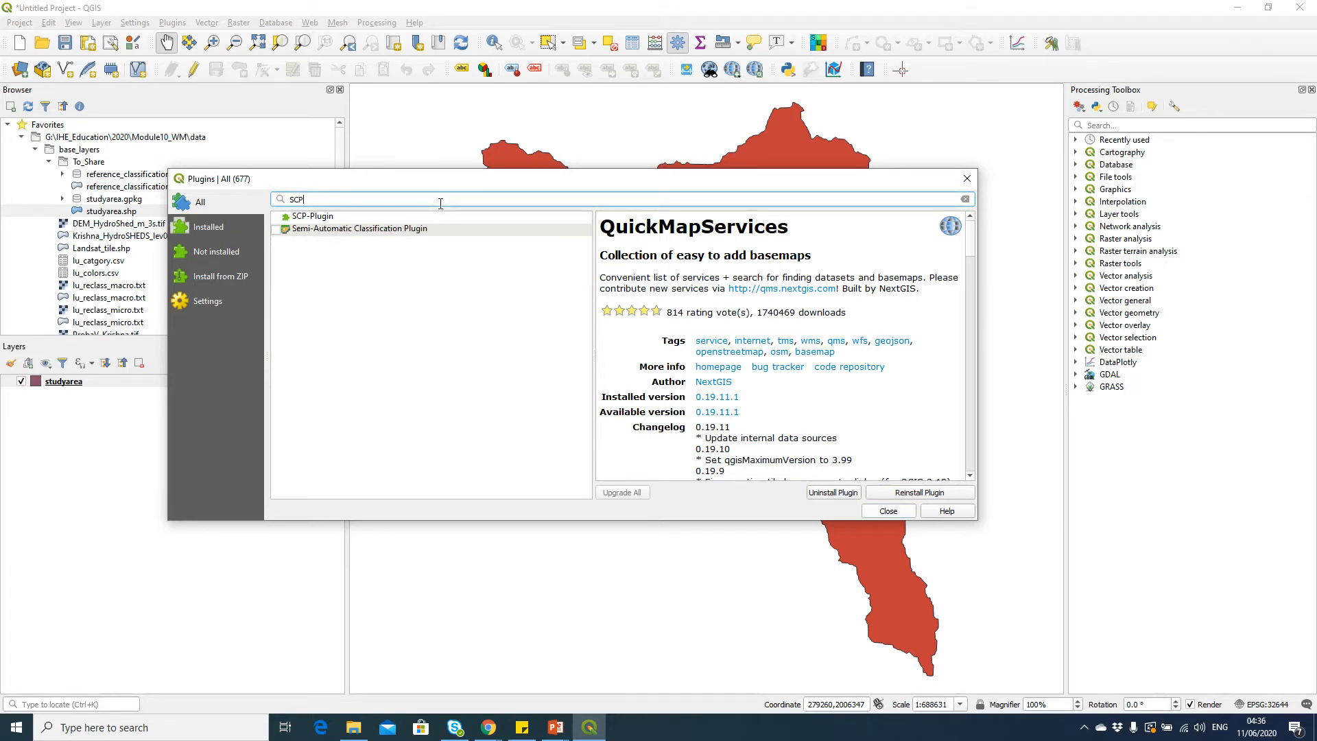
{"action": "left_click", "coordinate": [475, 232]}
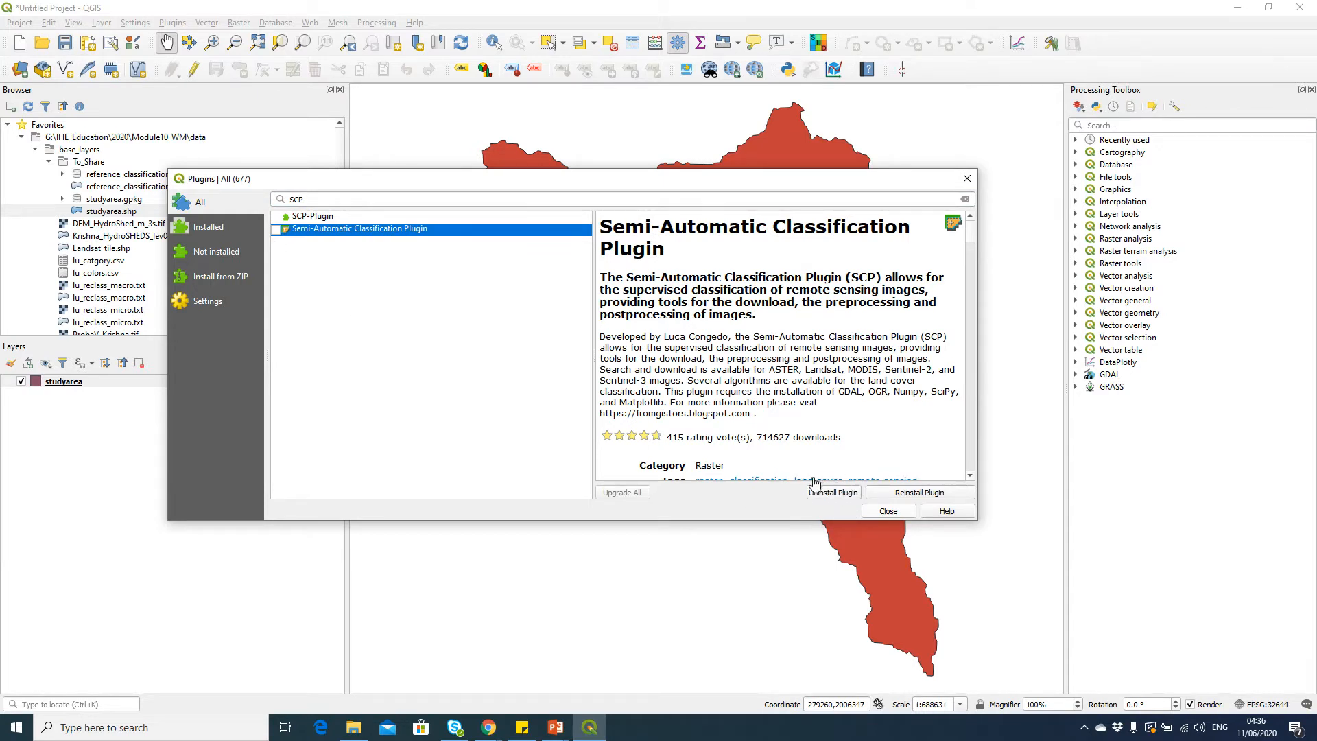
{"action": "left_click", "coordinate": [276, 231]}
{"action": "left_click", "coordinate": [891, 511]}
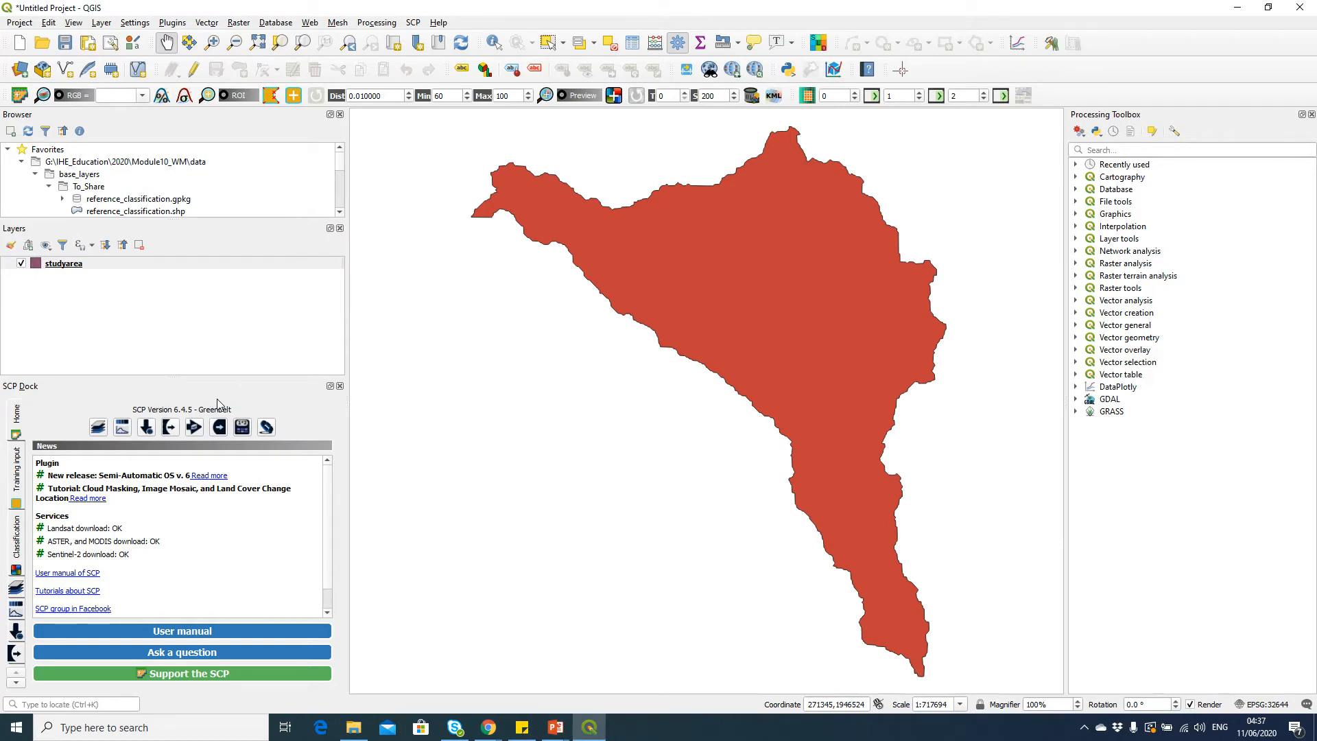
Dock the SCP panel on the right side, tabbed together with the Processing Toolbox
{"action": "left_click_drag", "start_coordinate": [48, 384], "coordinate": [1116, 133]}
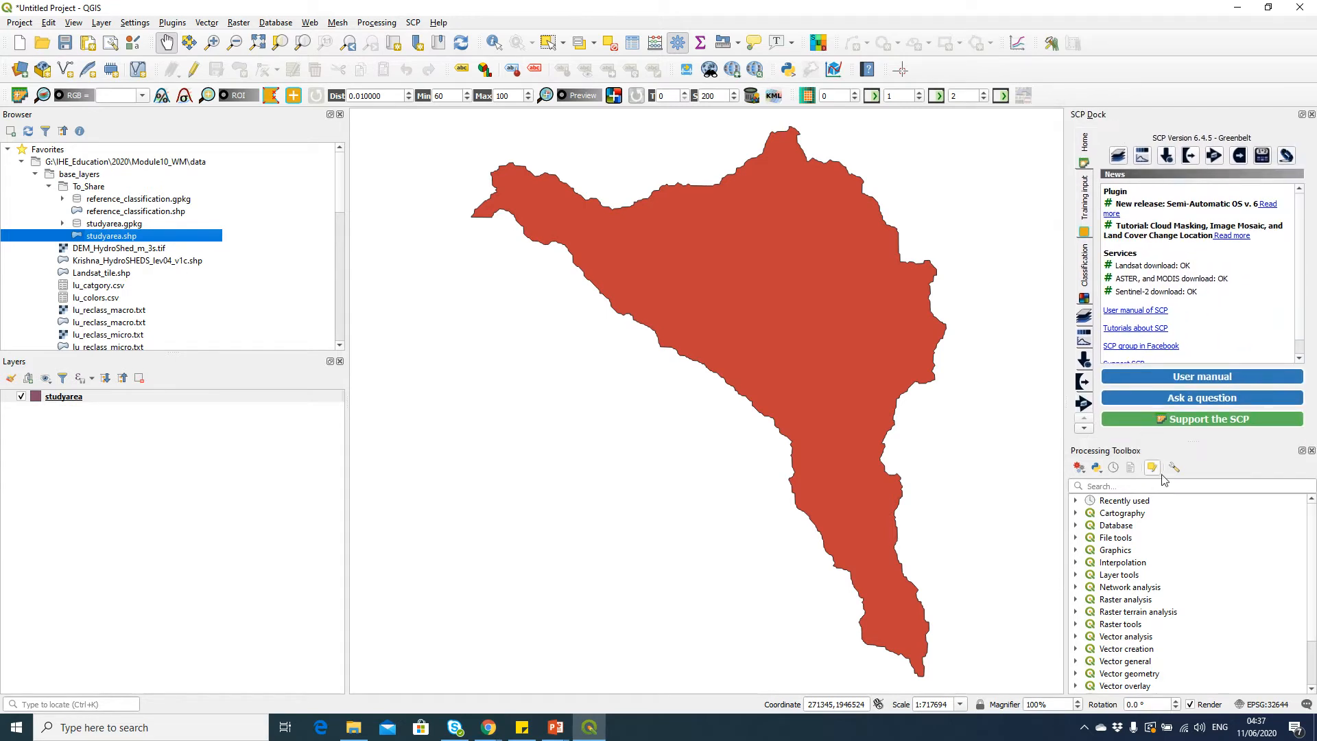
{"action": "left_click_drag", "start_coordinate": [1218, 114], "coordinate": [1203, 295]}
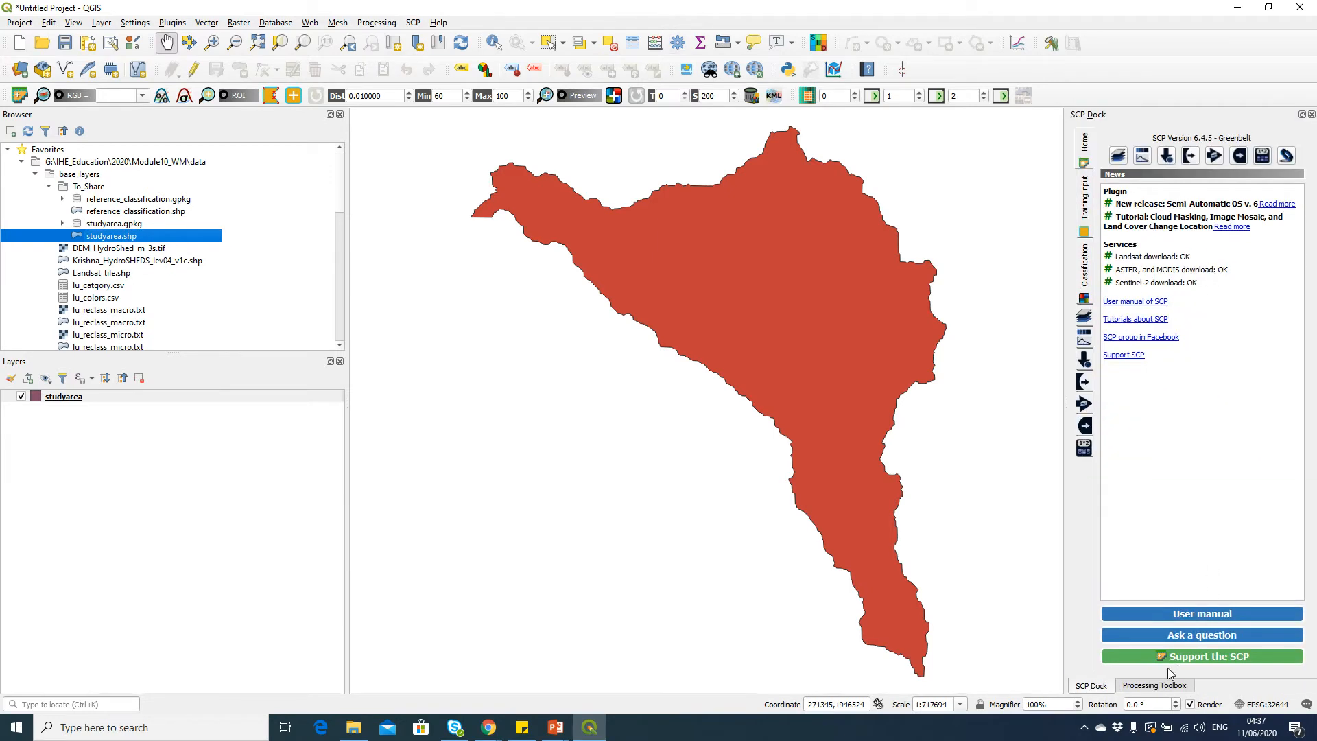
{"action": "left_click", "coordinate": [1149, 687]}
{"action": "left_click", "coordinate": [1106, 691]}
{"action": "left_click", "coordinate": [410, 24]}
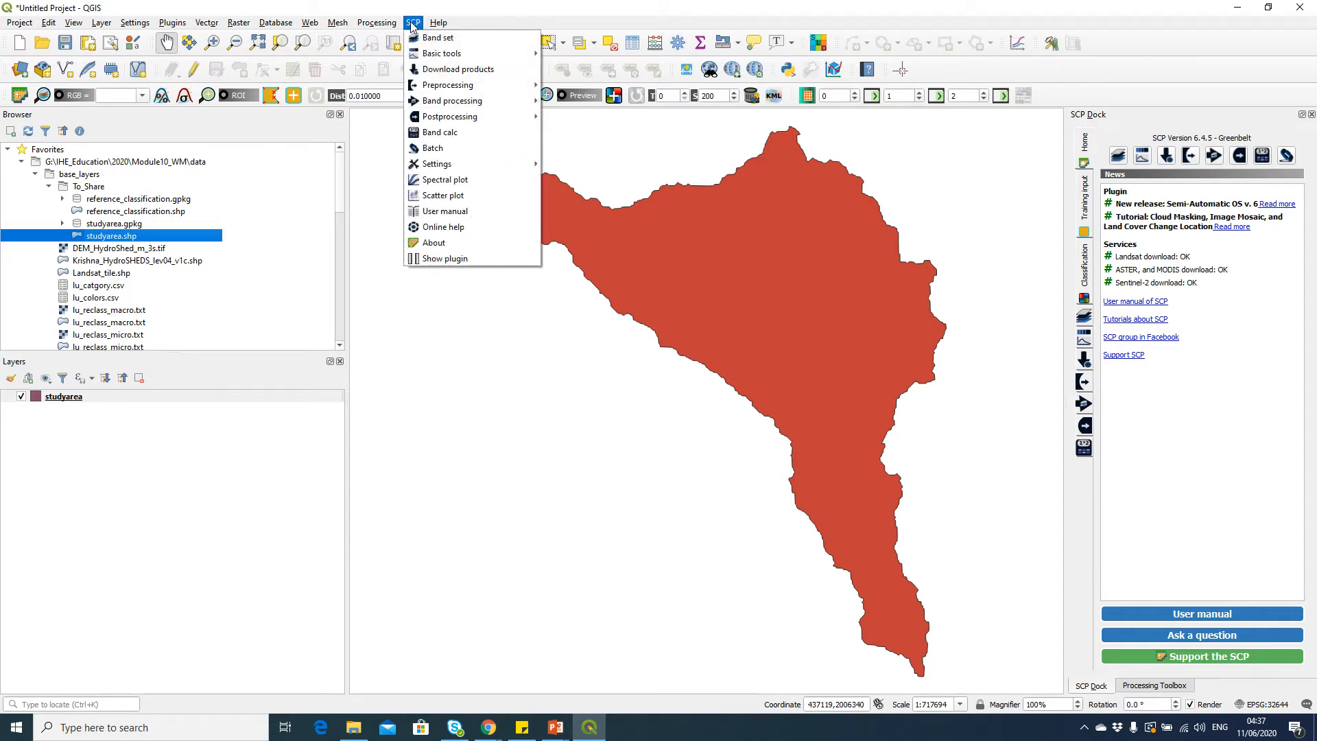
{"action": "left_click", "coordinate": [569, 2]}
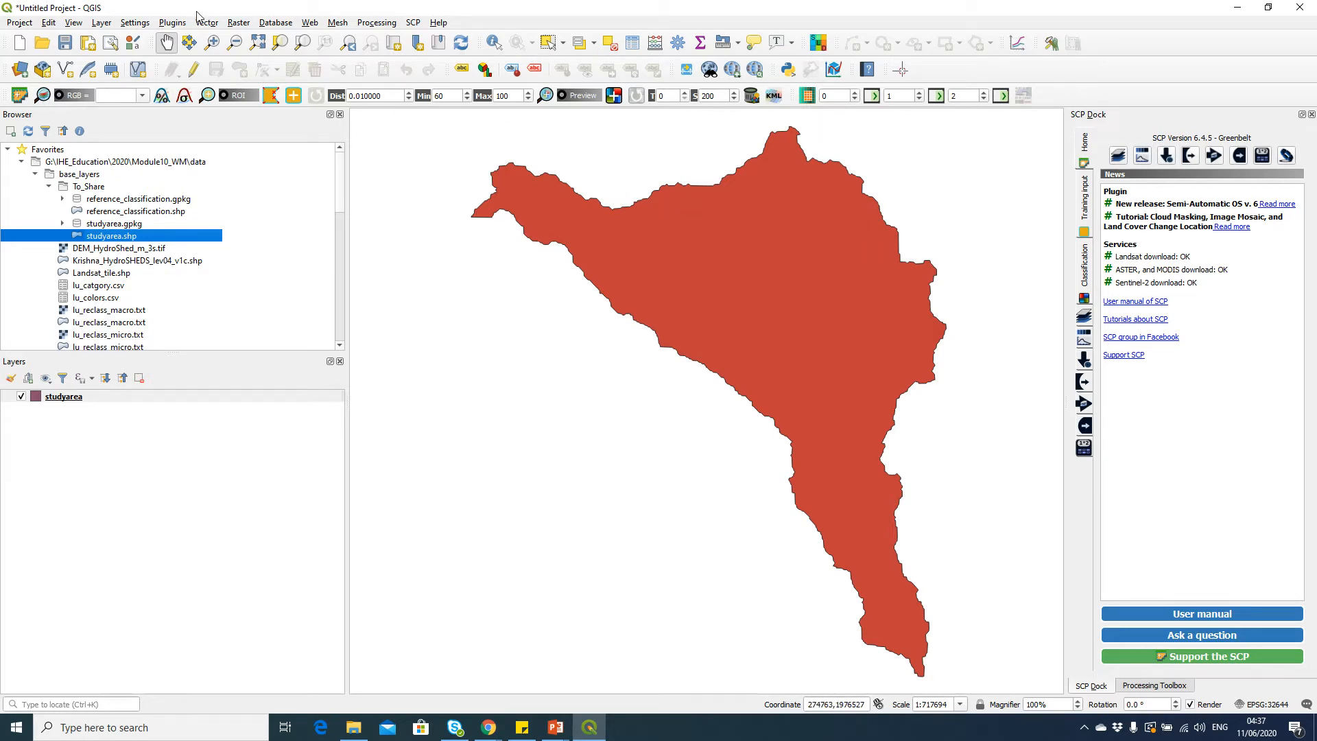
Save the project as classification in the Classification folder under Module10_WM
{"action": "left_click", "coordinate": [28, 24]}
{"action": "left_click", "coordinate": [55, 148]}
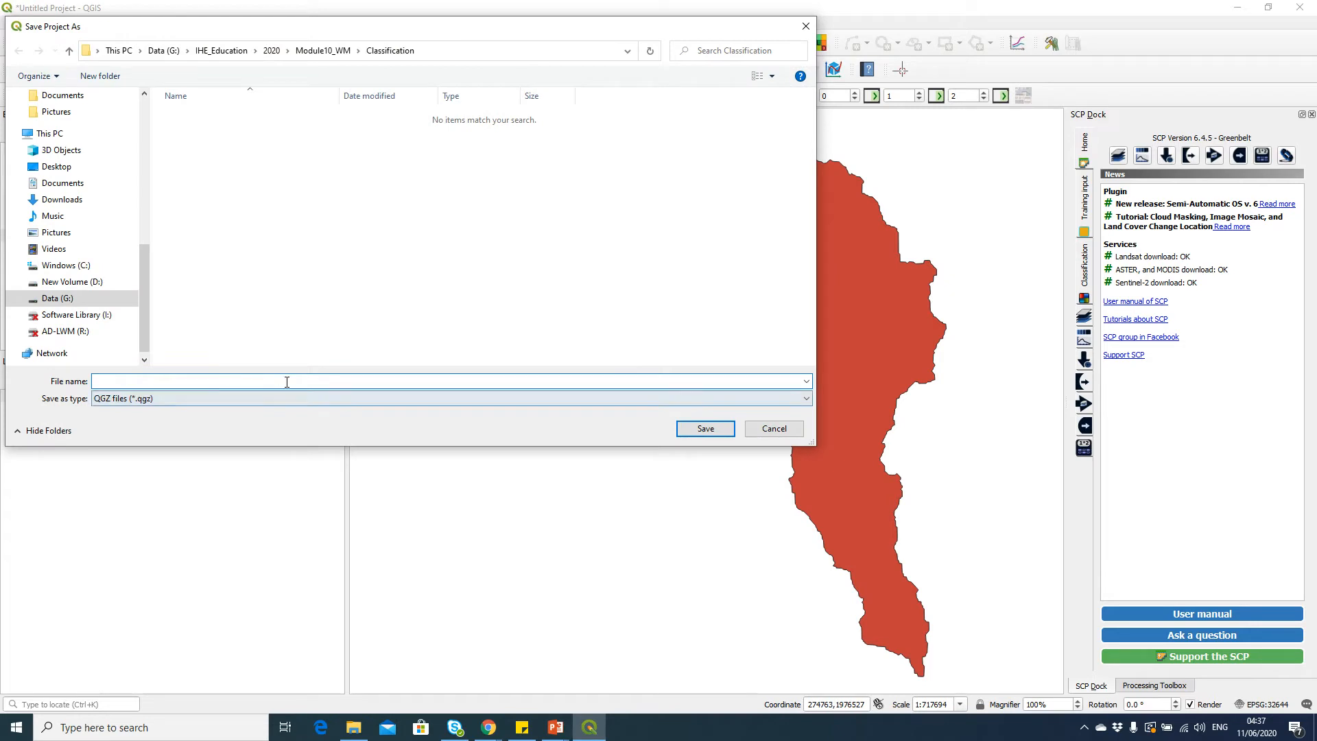
{"action": "left_click", "coordinate": [322, 50]}
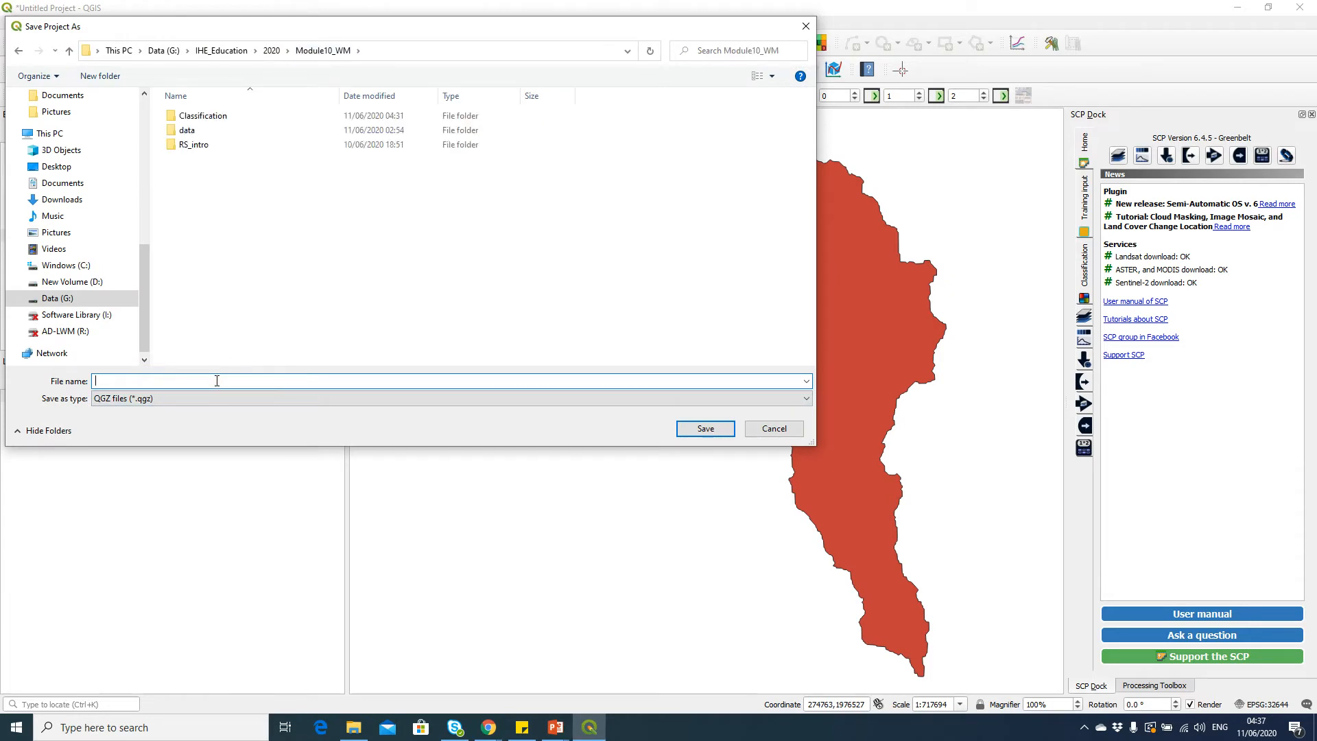
{"action": "type", "text": "classi"}
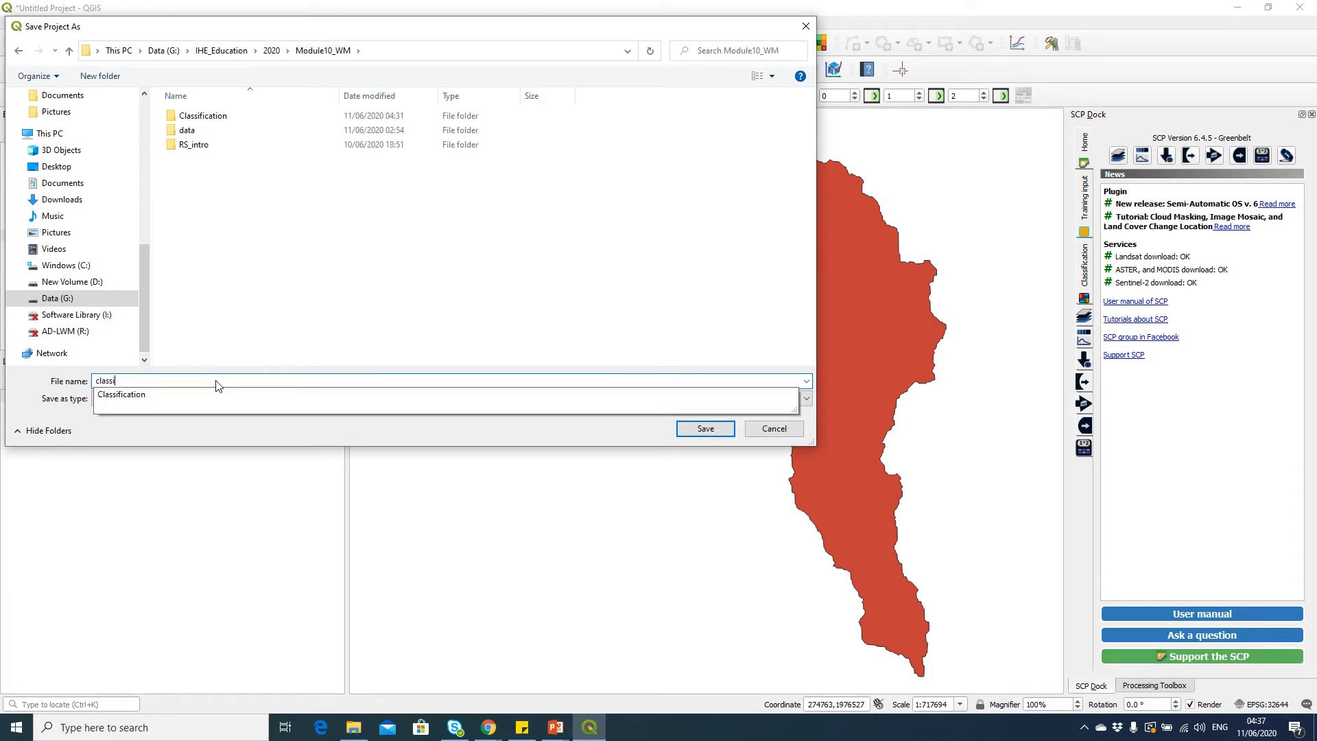
{"action": "type", "text": "fication"}
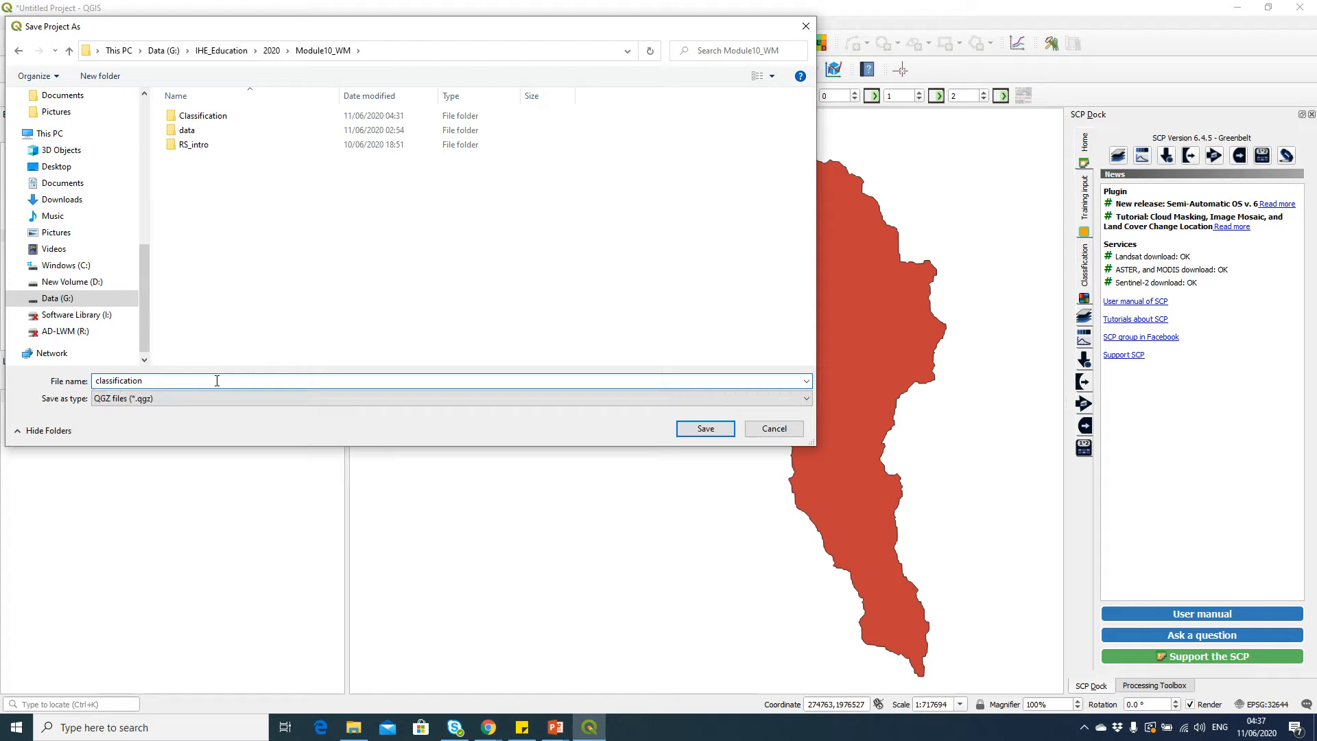
{"action": "key", "text": "Return"}
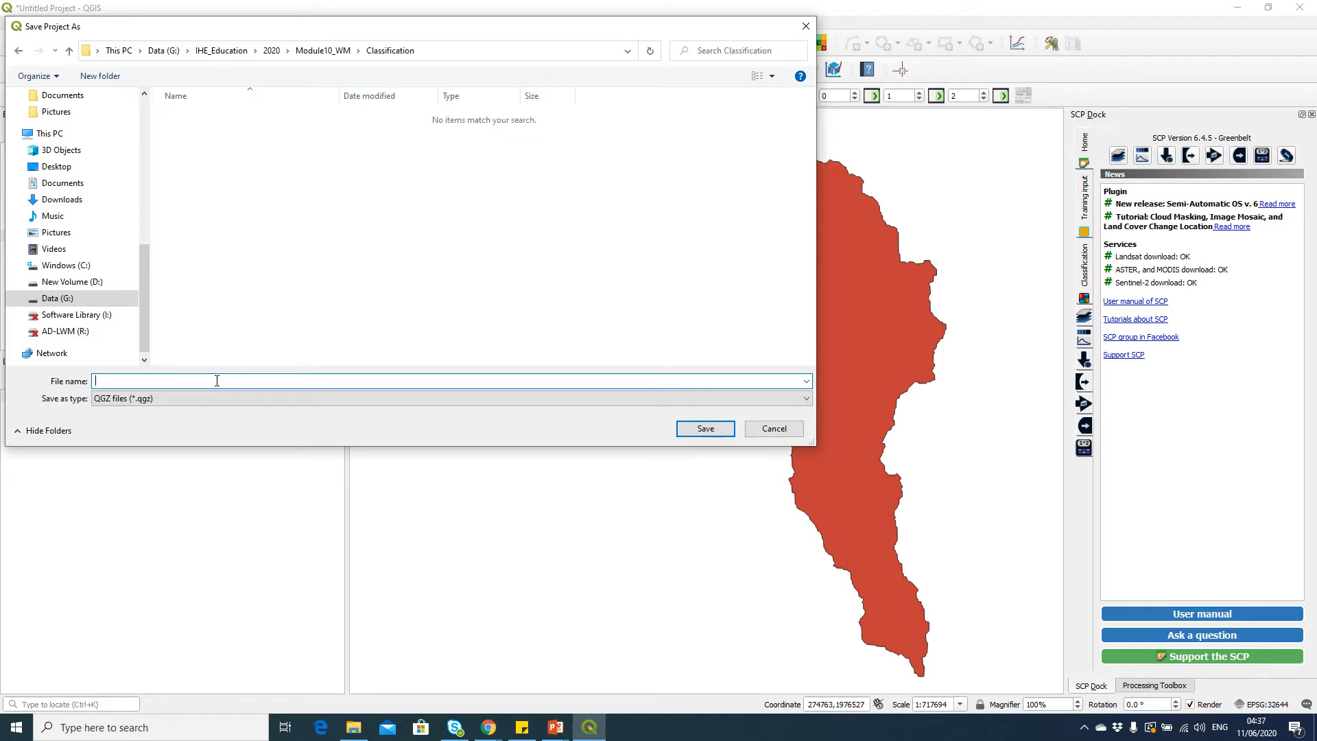
{"action": "left_click", "coordinate": [337, 50]}
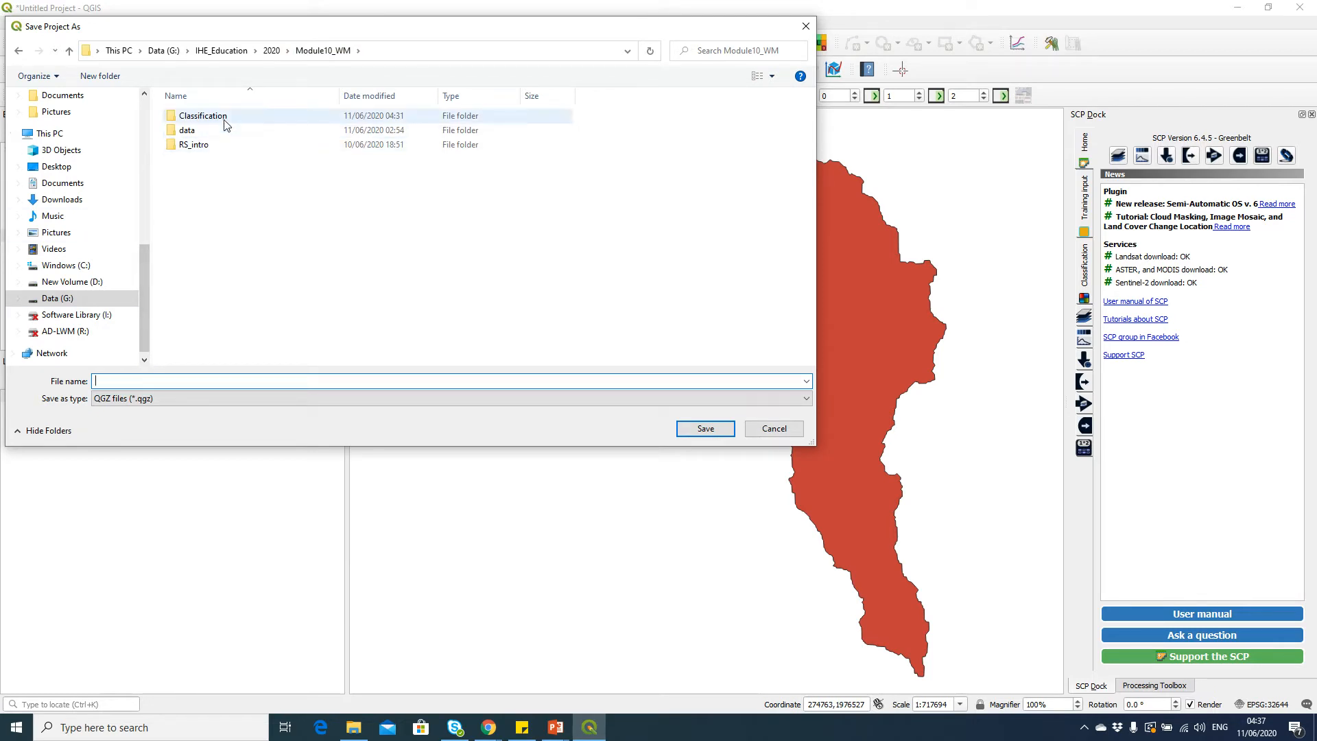
{"action": "double_click", "coordinate": [205, 117]}
{"action": "left_click", "coordinate": [193, 382]}
{"action": "type", "text": "classification"}
{"action": "key", "text": "Return"}
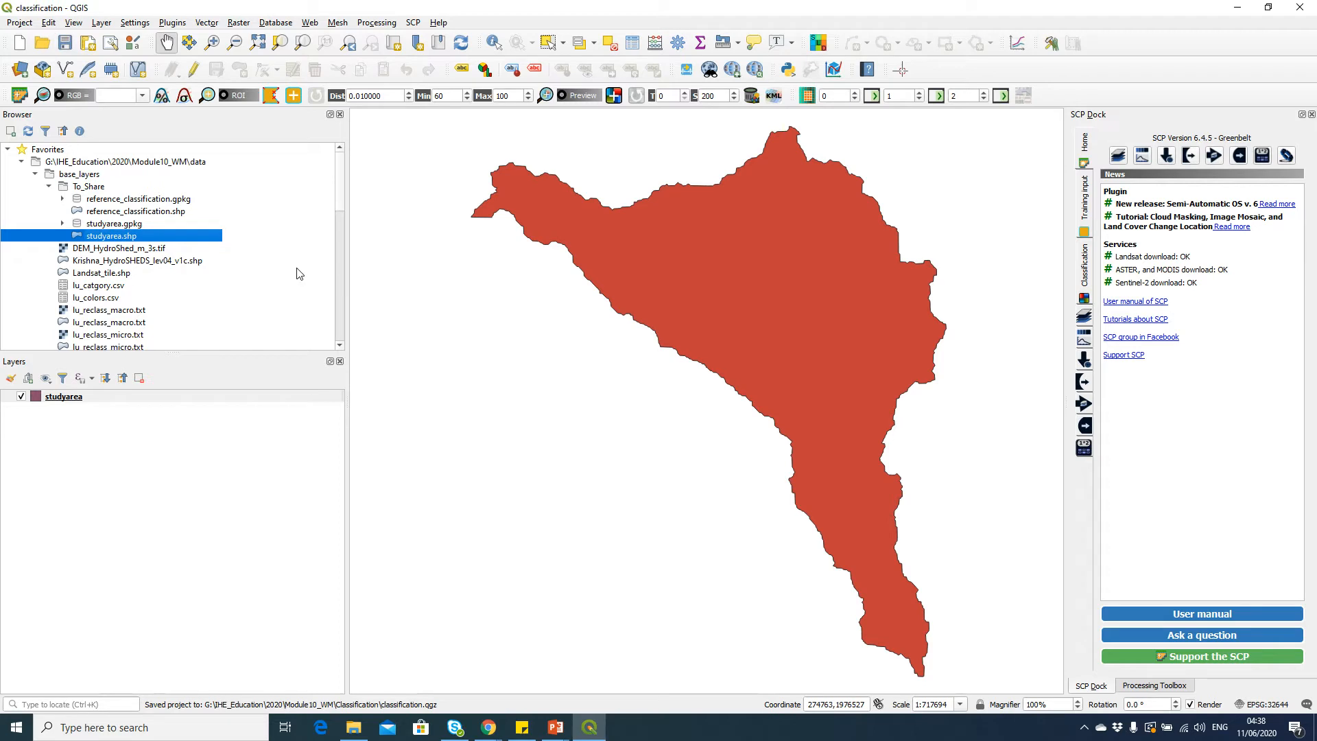
Add Landsat 8 bands B2 to B7 of the LC08_L1TP_143048_20150106 scene from the Landsat8 raw folder to the map
{"action": "left_click", "coordinate": [35, 175]}
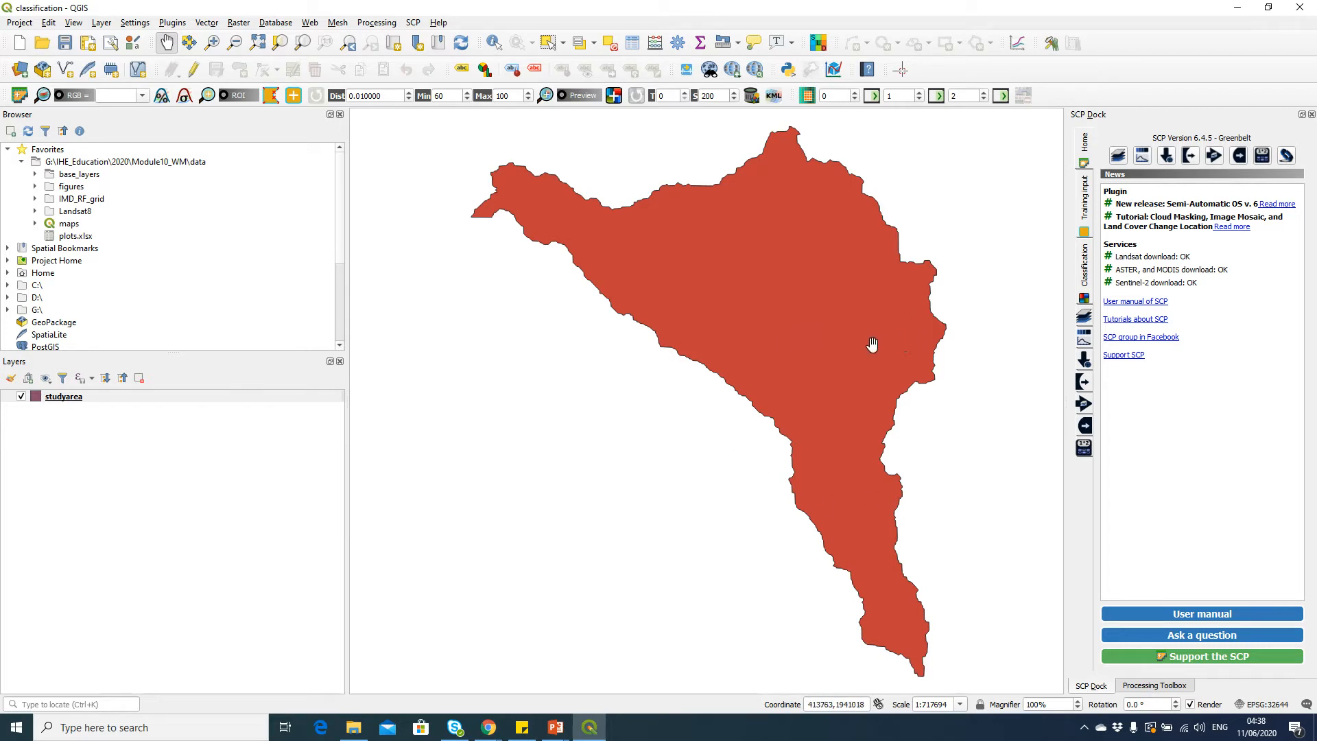
{"action": "left_click", "coordinate": [35, 211]}
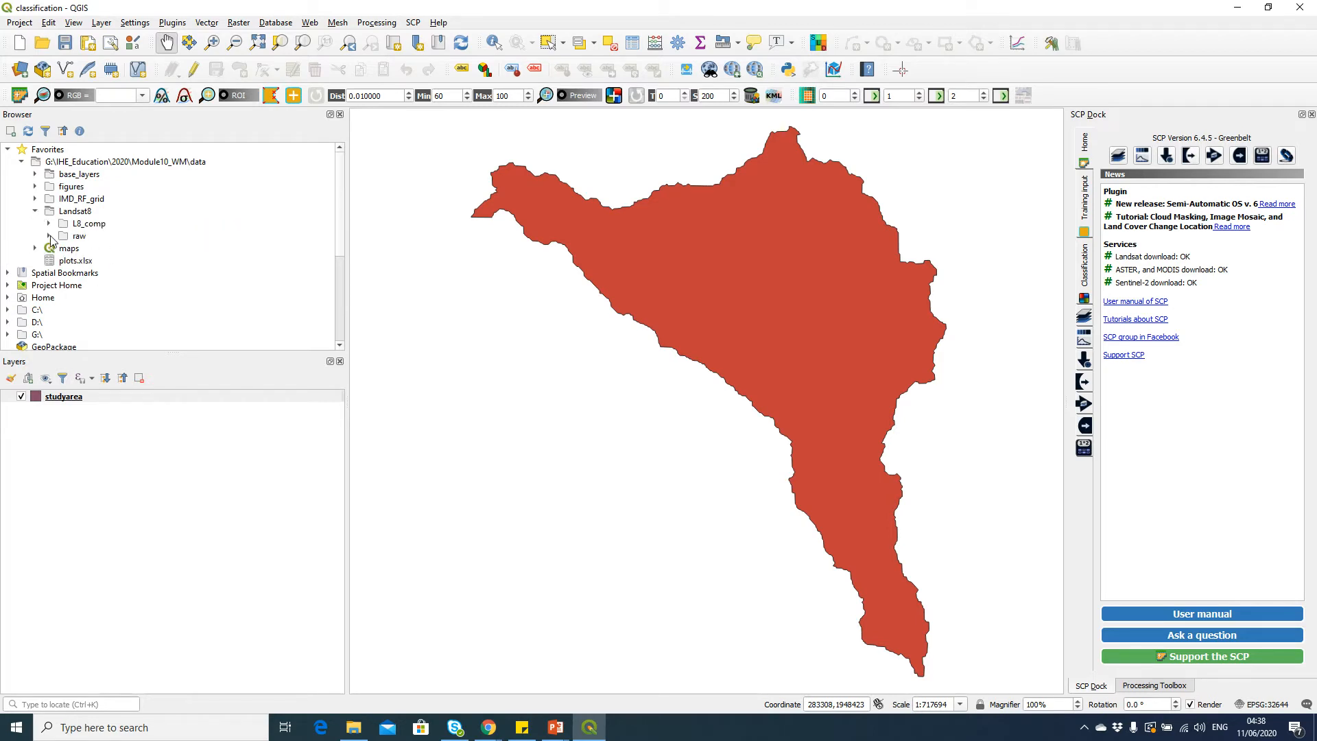
{"action": "left_click", "coordinate": [49, 236]}
{"action": "left_click", "coordinate": [133, 261]}
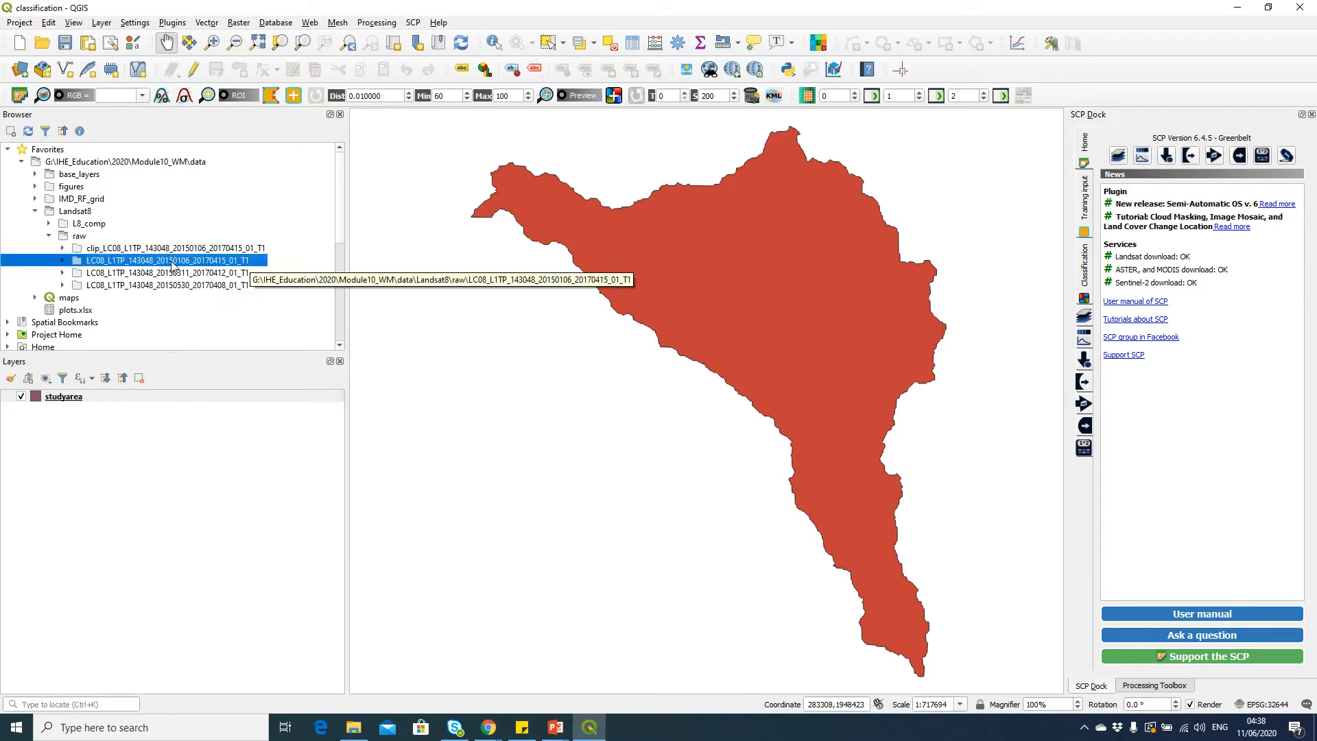
{"action": "left_click", "coordinate": [63, 261]}
{"action": "scroll", "coordinate": [131, 274], "scroll_direction": "down", "scroll_amount": 4}
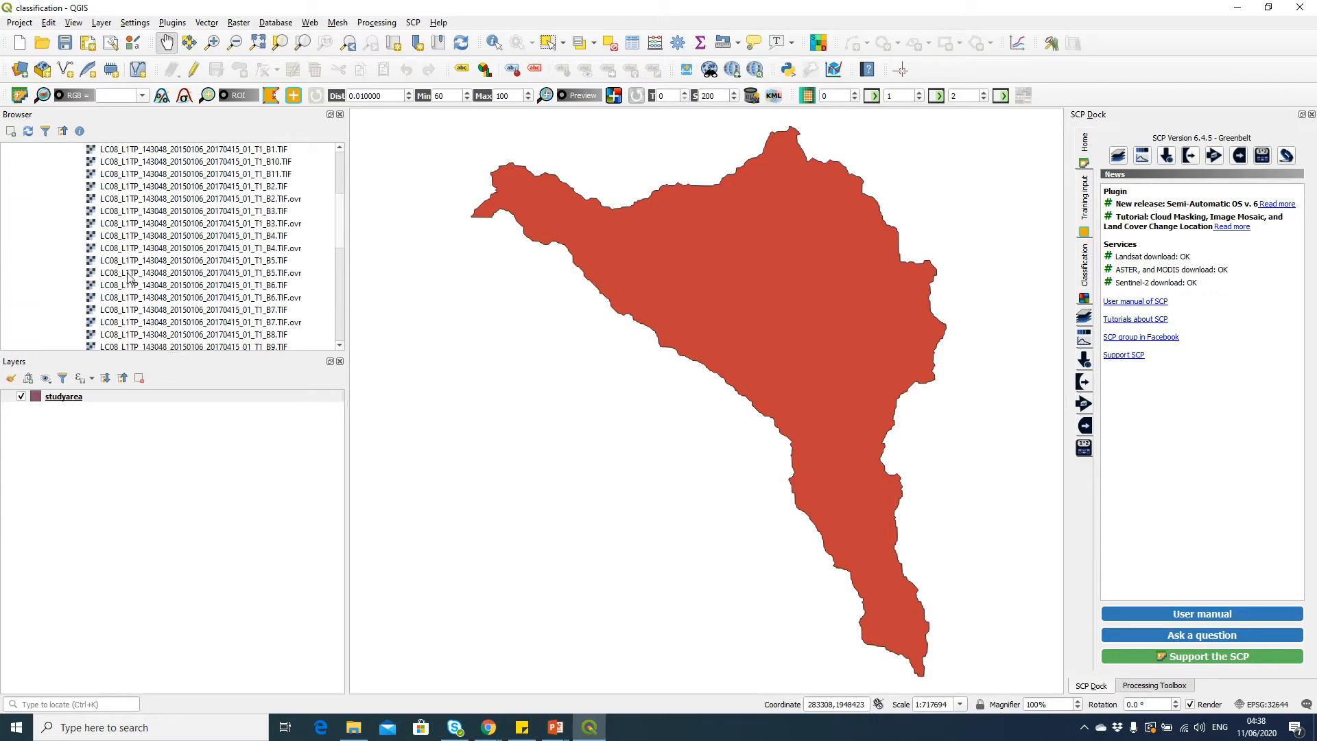
{"action": "left_click", "coordinate": [260, 187]}
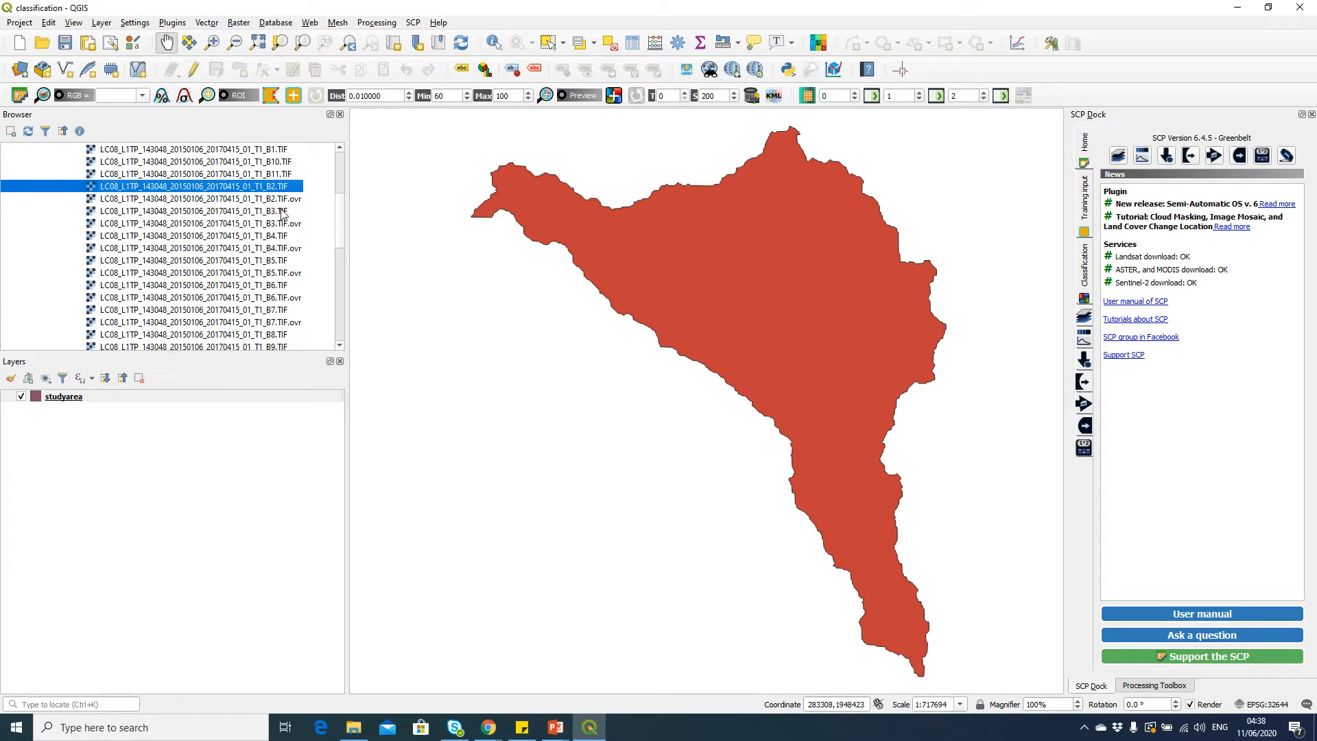
{"action": "left_click", "coordinate": [282, 211], "text": "ctrl"}
{"action": "left_click", "coordinate": [288, 236], "text": "ctrl"}
{"action": "left_click", "coordinate": [293, 262], "text": "ctrl"}
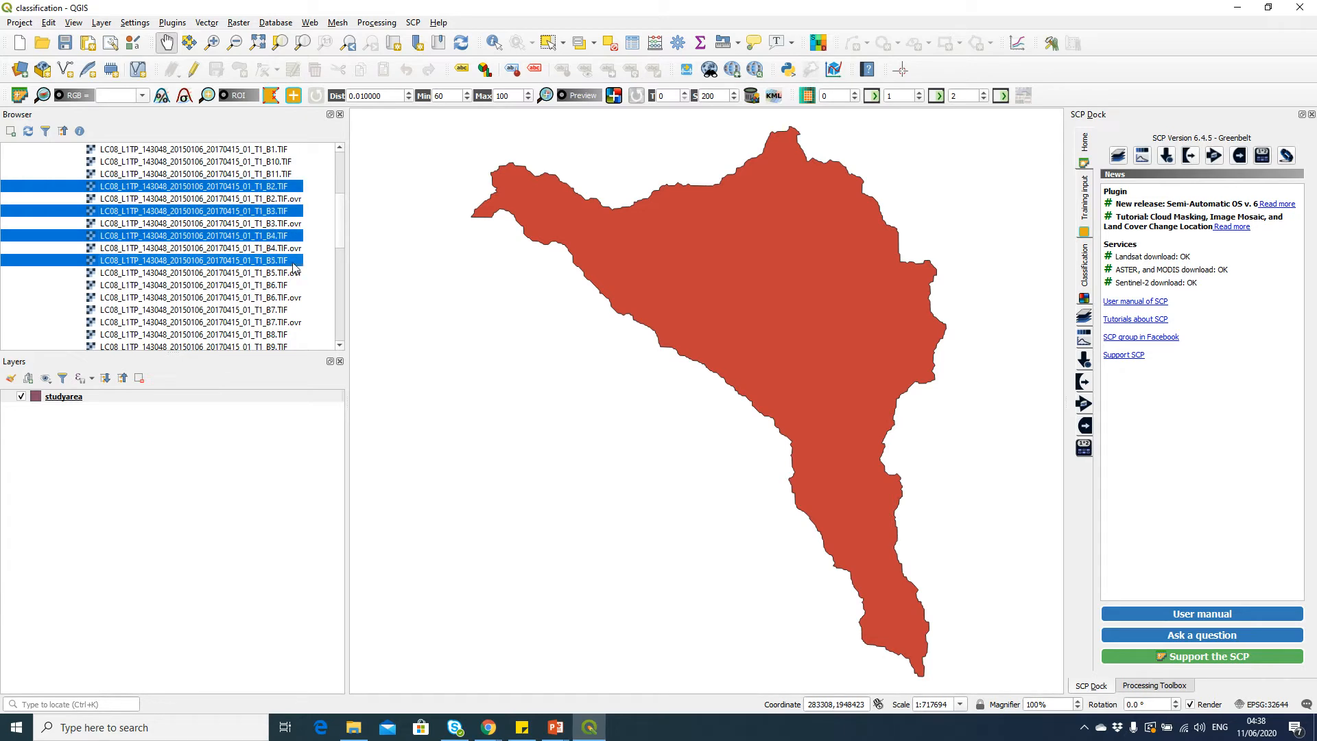
{"action": "left_click", "coordinate": [292, 286], "text": "ctrl"}
{"action": "left_click", "coordinate": [295, 312], "text": "ctrl"}
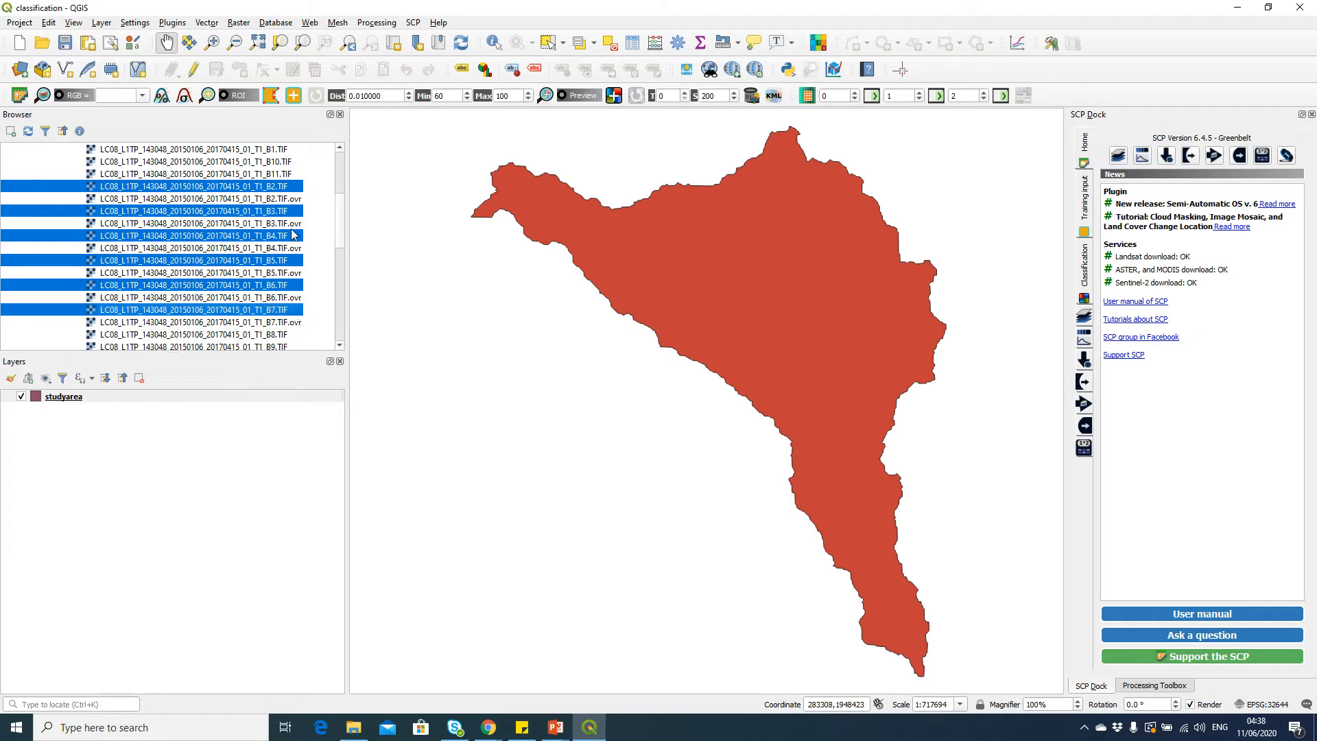
{"action": "right_click", "coordinate": [291, 187]}
{"action": "left_click", "coordinate": [343, 218]}
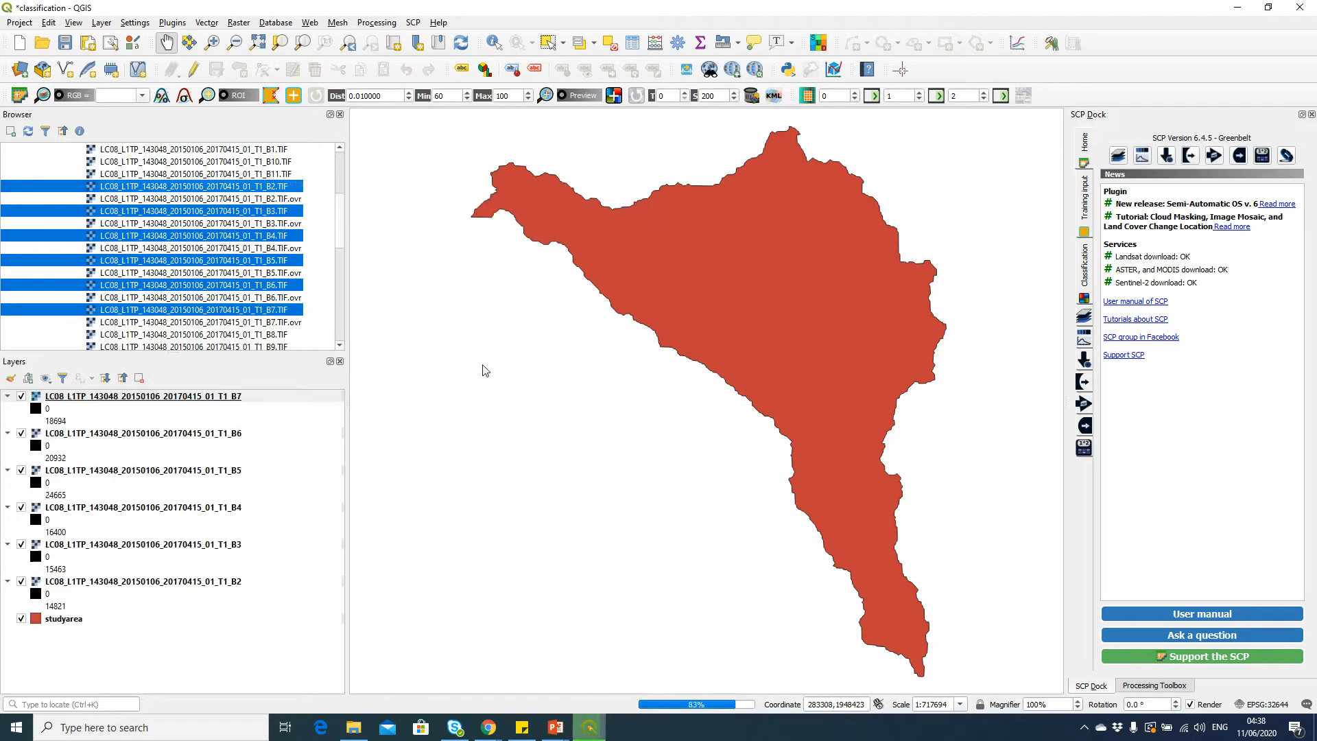
Collapse the band layers and move the studyarea layer to the top of the layer list
{"action": "left_click", "coordinate": [244, 398]}
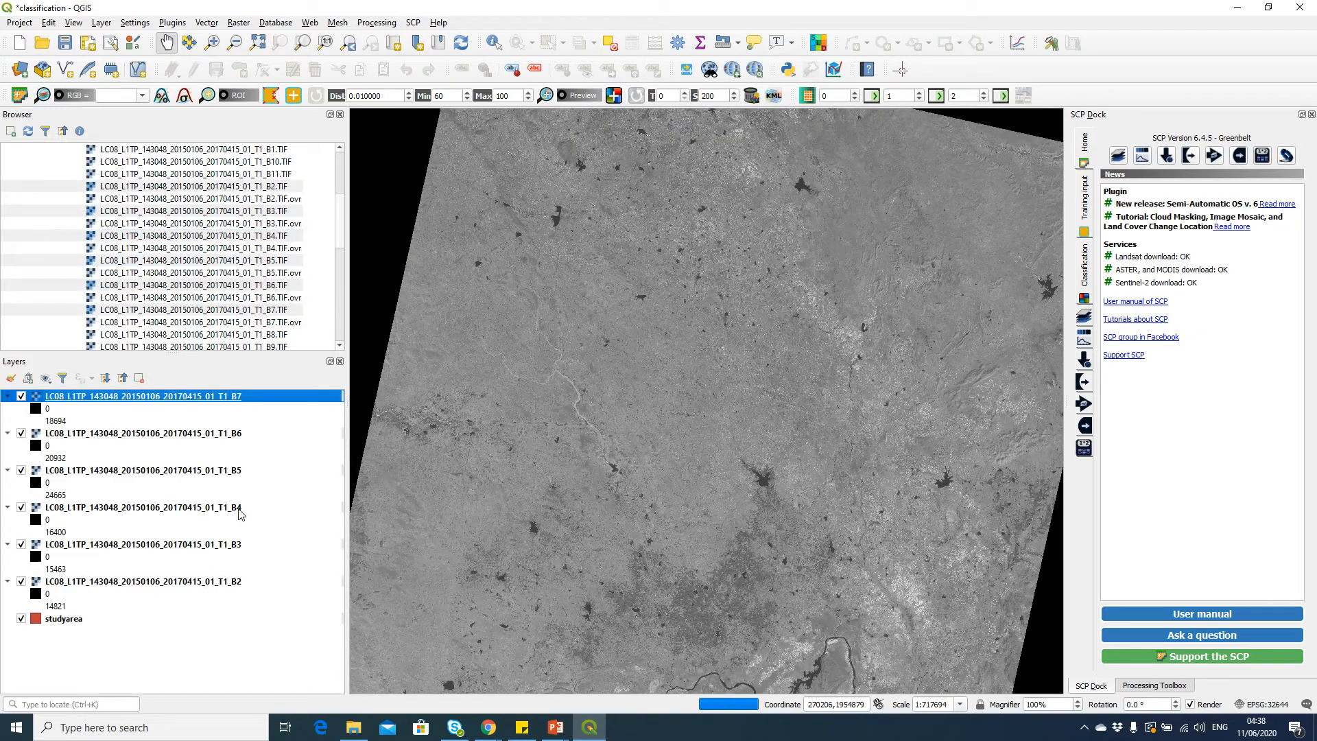
{"action": "left_click", "coordinate": [242, 582], "text": "shift"}
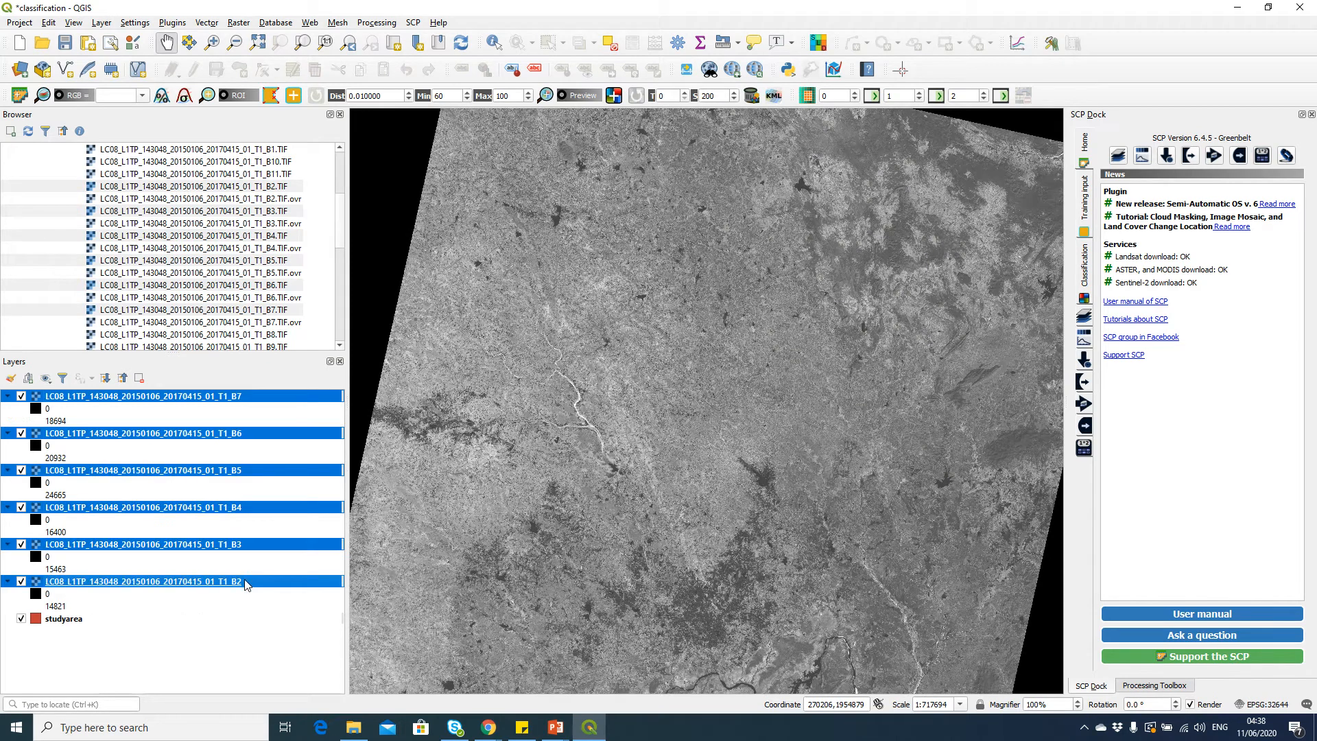
{"action": "left_click", "coordinate": [123, 378]}
{"action": "mouse_move", "coordinate": [95, 478]}
{"action": "left_mouse_down"}
{"action": "mouse_move", "coordinate": [111, 478]}
{"action": "mouse_move", "coordinate": [177, 395]}
{"action": "left_mouse_up"}
{"action": "scroll", "coordinate": [829, 404], "scroll_direction": "down", "scroll_amount": 1}
{"action": "left_click_drag", "start_coordinate": [819, 491], "coordinate": [755, 448]}
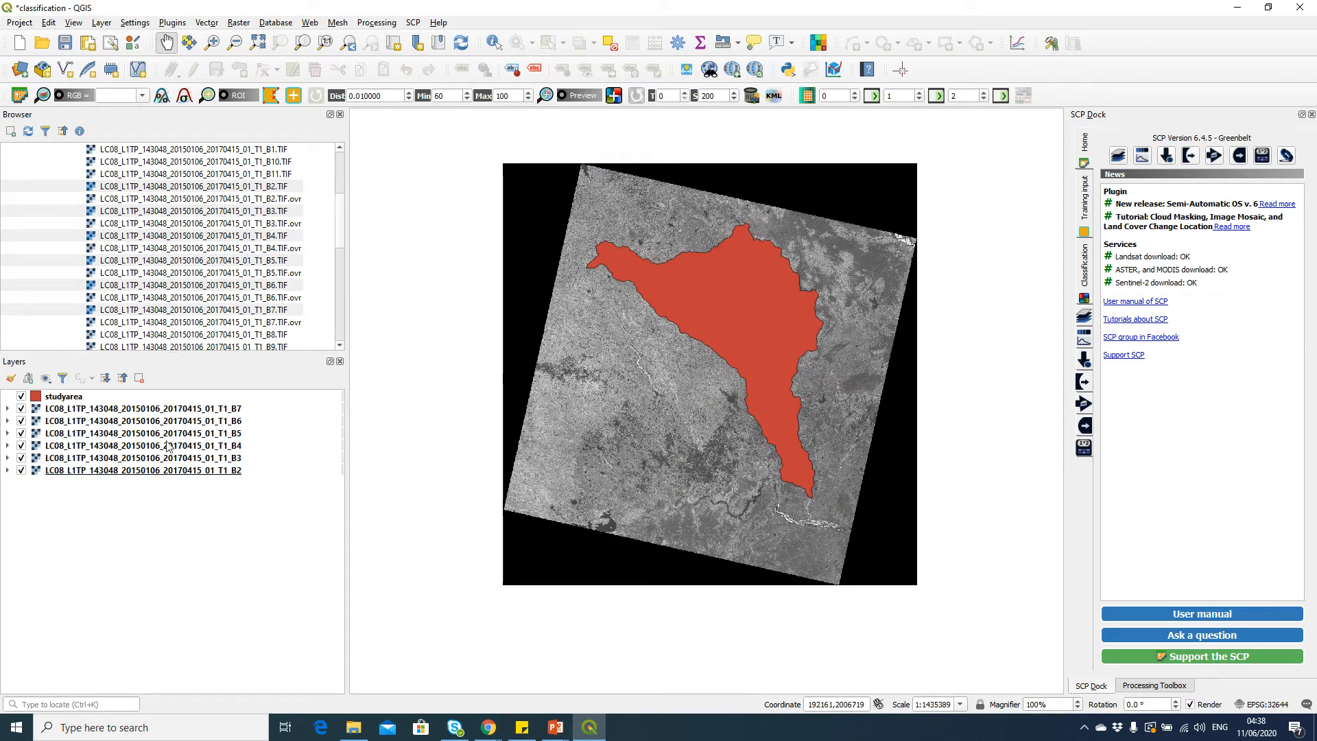
Style the studyarea layer with a transparent fill and a yellow outline
{"action": "double_click", "coordinate": [104, 398]}
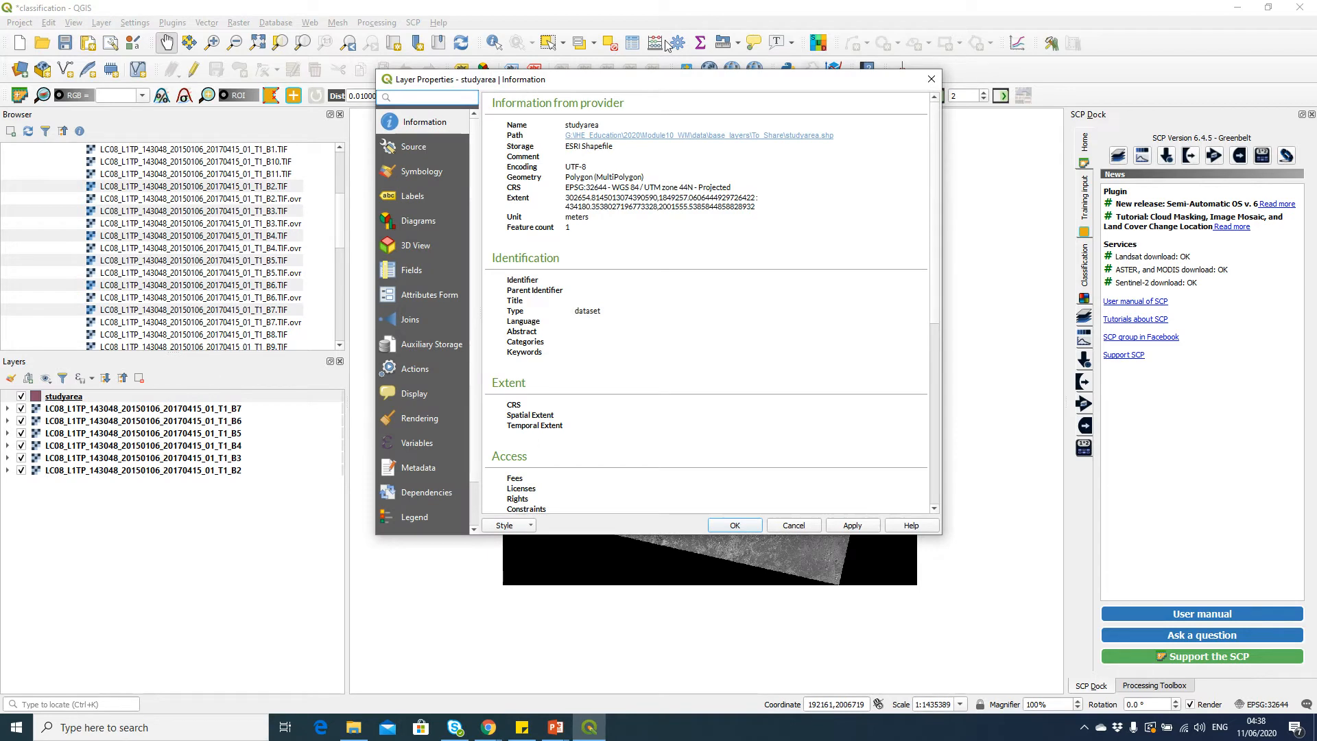
{"action": "left_click", "coordinate": [417, 170]}
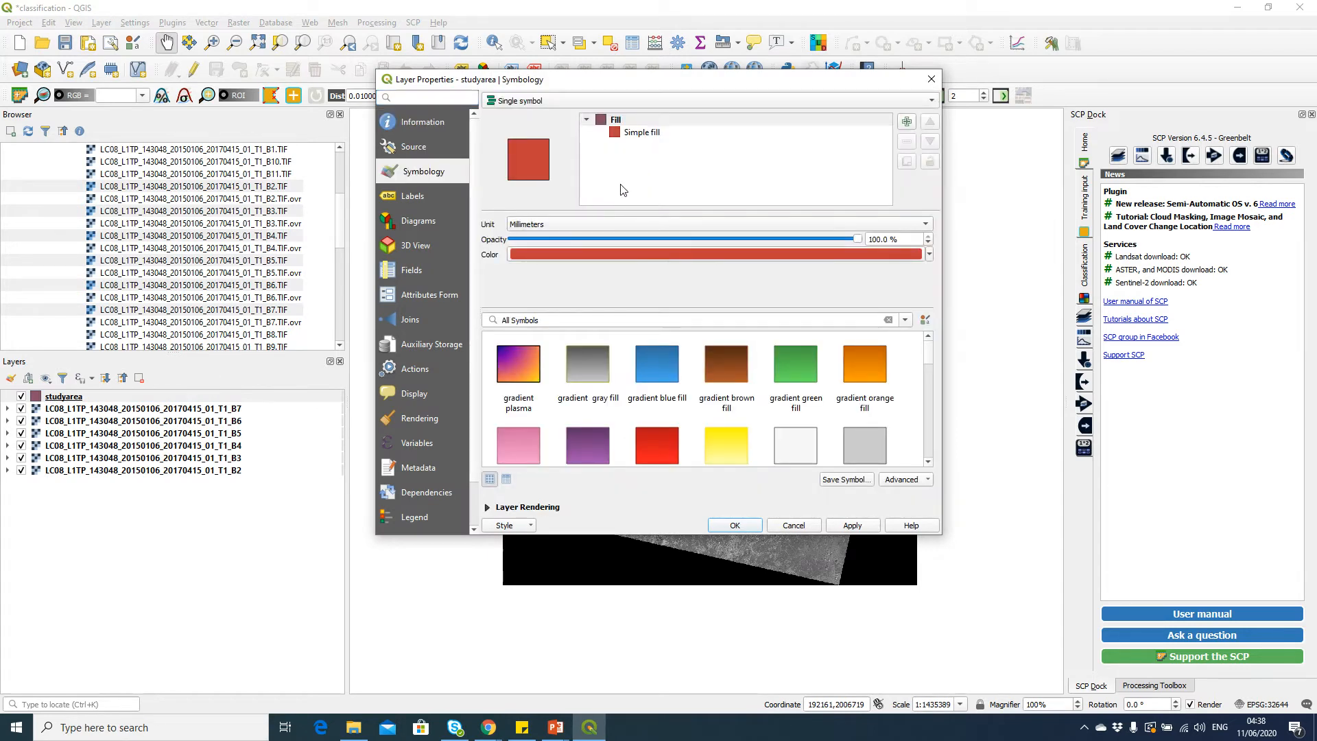
{"action": "left_click", "coordinate": [650, 135]}
{"action": "left_click", "coordinate": [897, 250]}
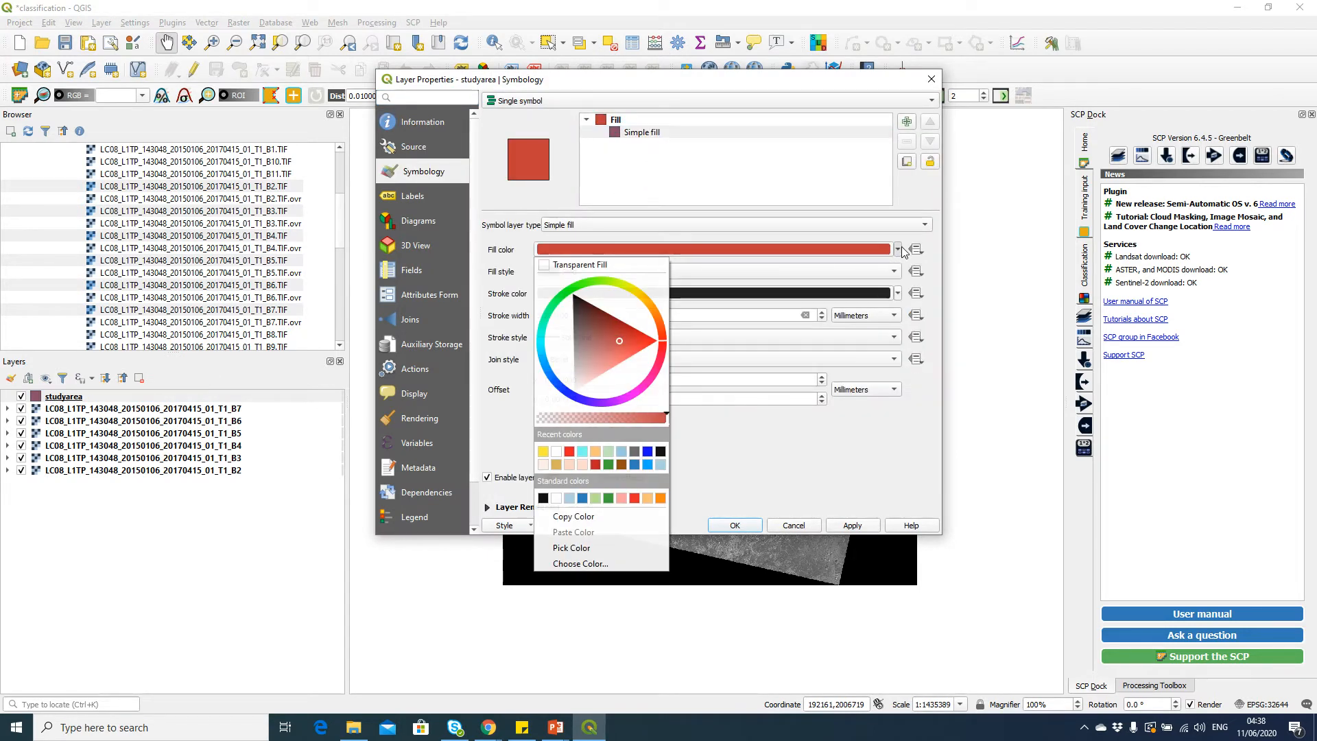
{"action": "left_click", "coordinate": [605, 260]}
{"action": "left_click", "coordinate": [897, 293]}
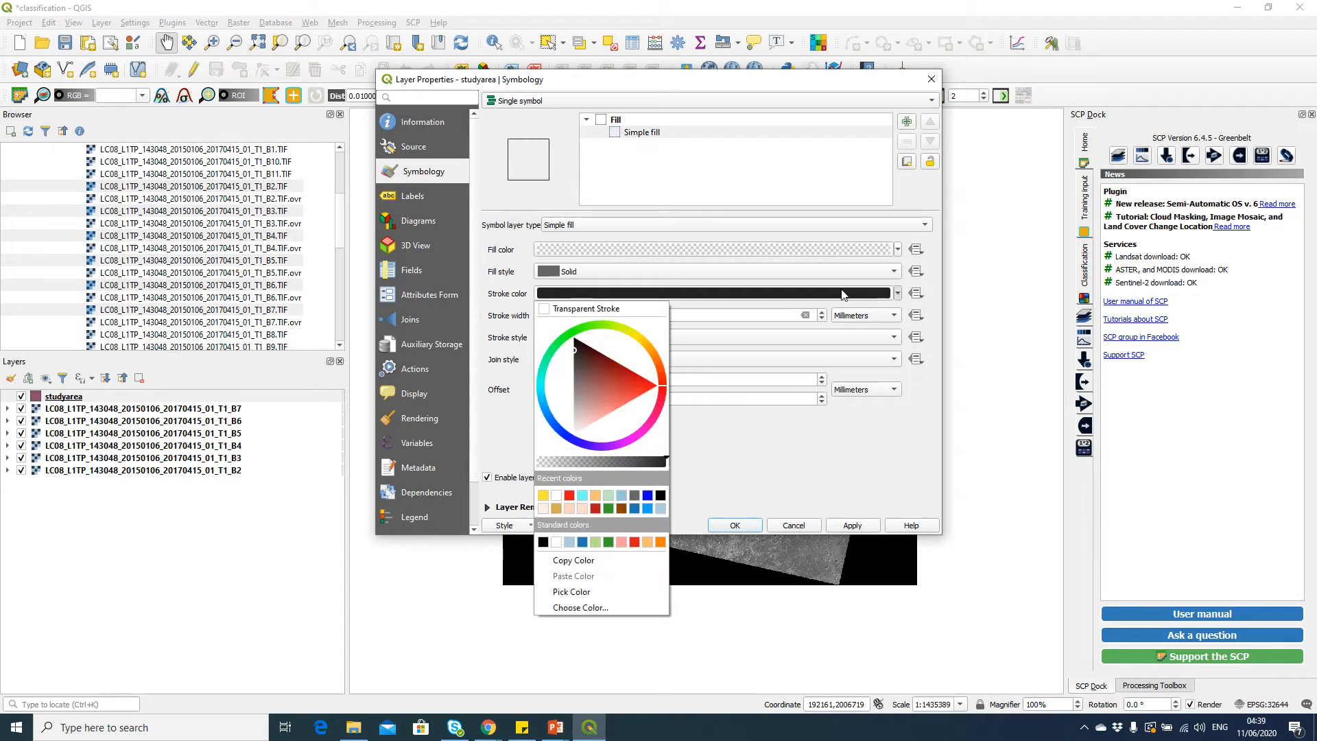
{"action": "left_click", "coordinate": [543, 494]}
{"action": "left_click", "coordinate": [853, 526]}
{"action": "left_click", "coordinate": [734, 524]}
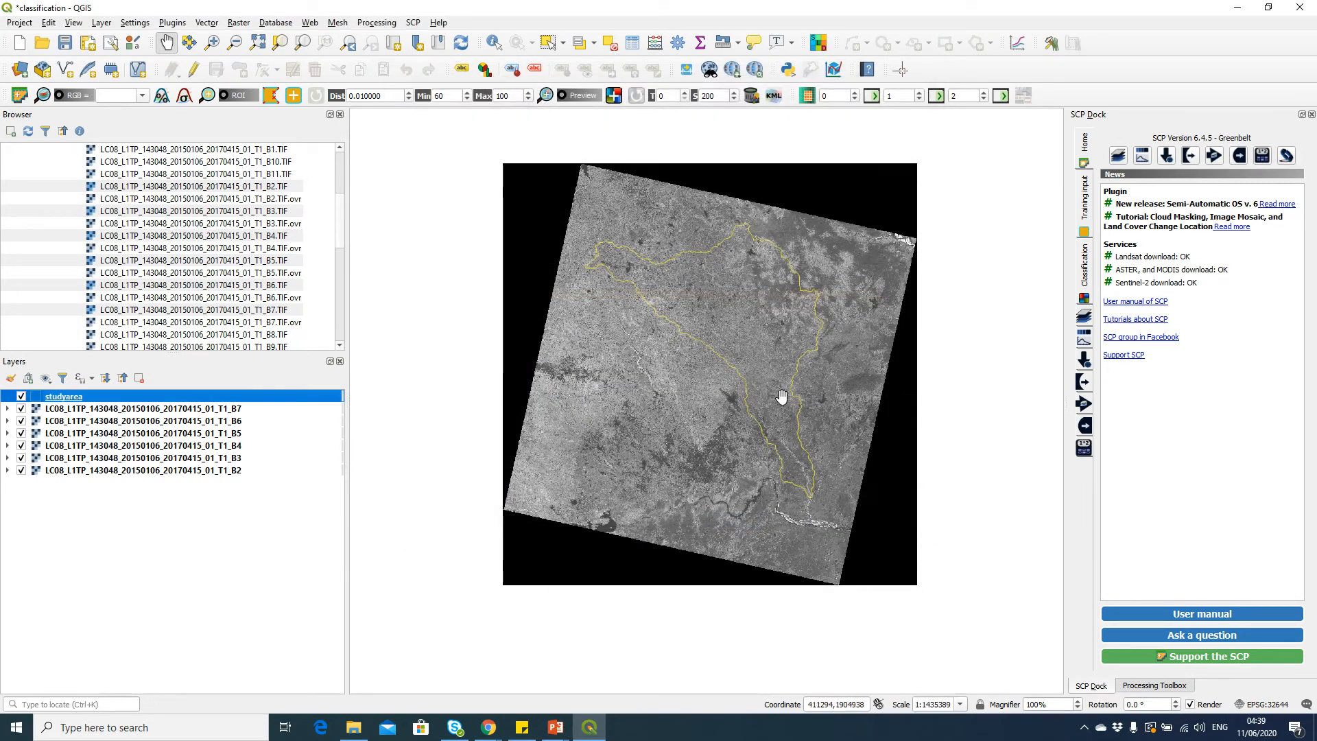
Increase the studyarea outline's stroke width to 0.66 mm and save the project
{"action": "double_click", "coordinate": [144, 396]}
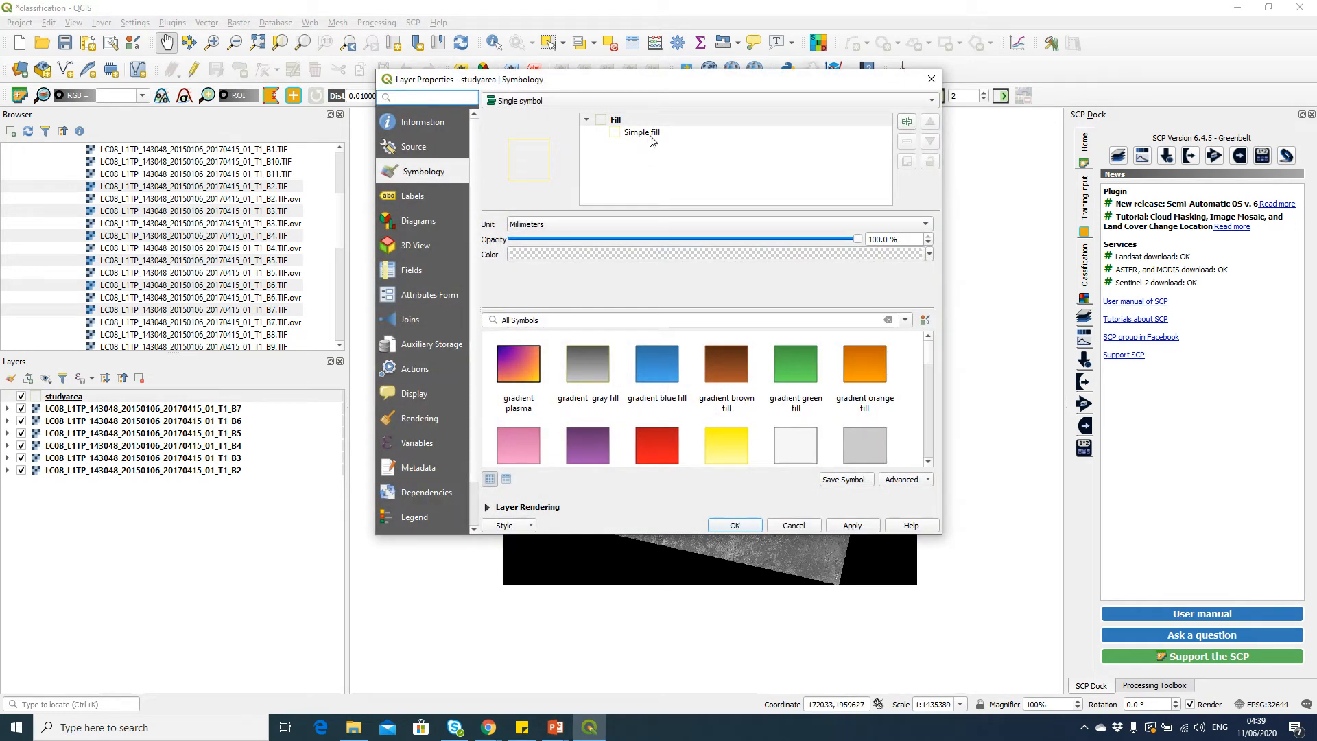
{"action": "left_click", "coordinate": [648, 133]}
{"action": "left_click", "coordinate": [822, 312]}
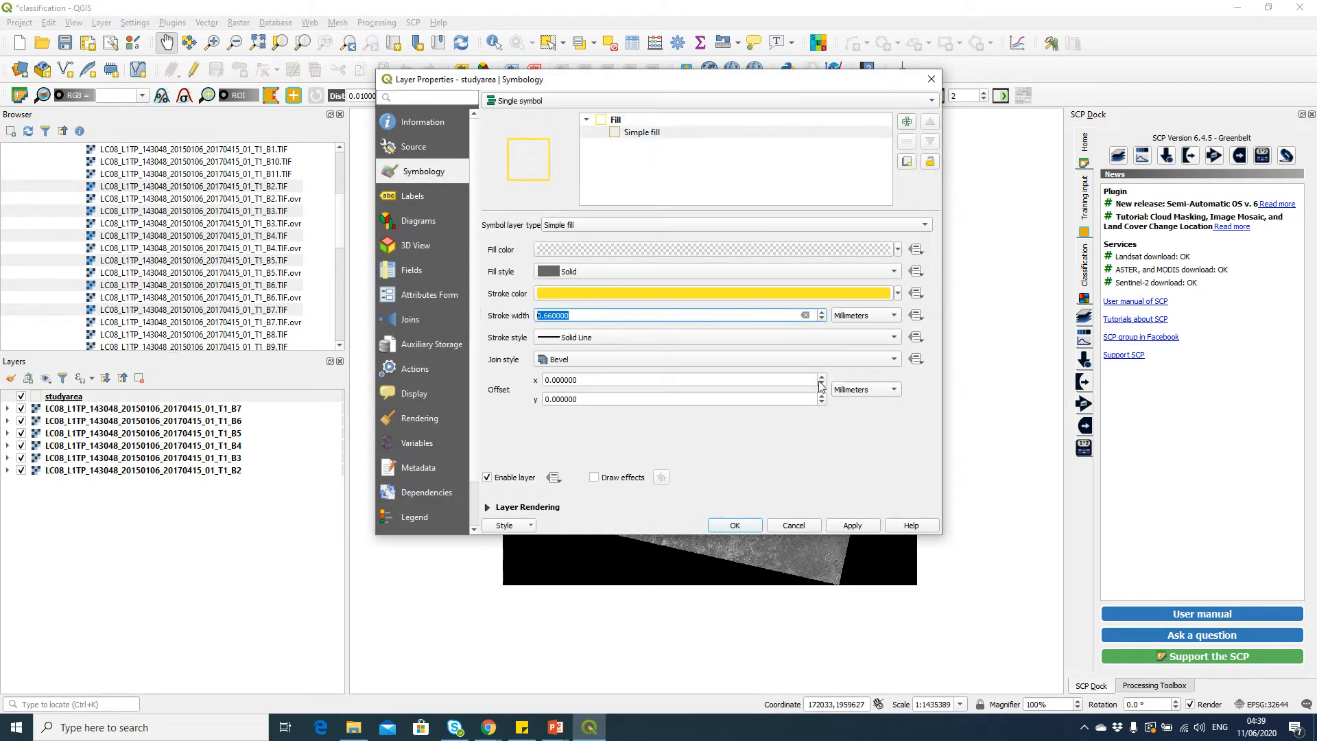
{"action": "left_click", "coordinate": [852, 525]}
{"action": "left_click", "coordinate": [734, 524]}
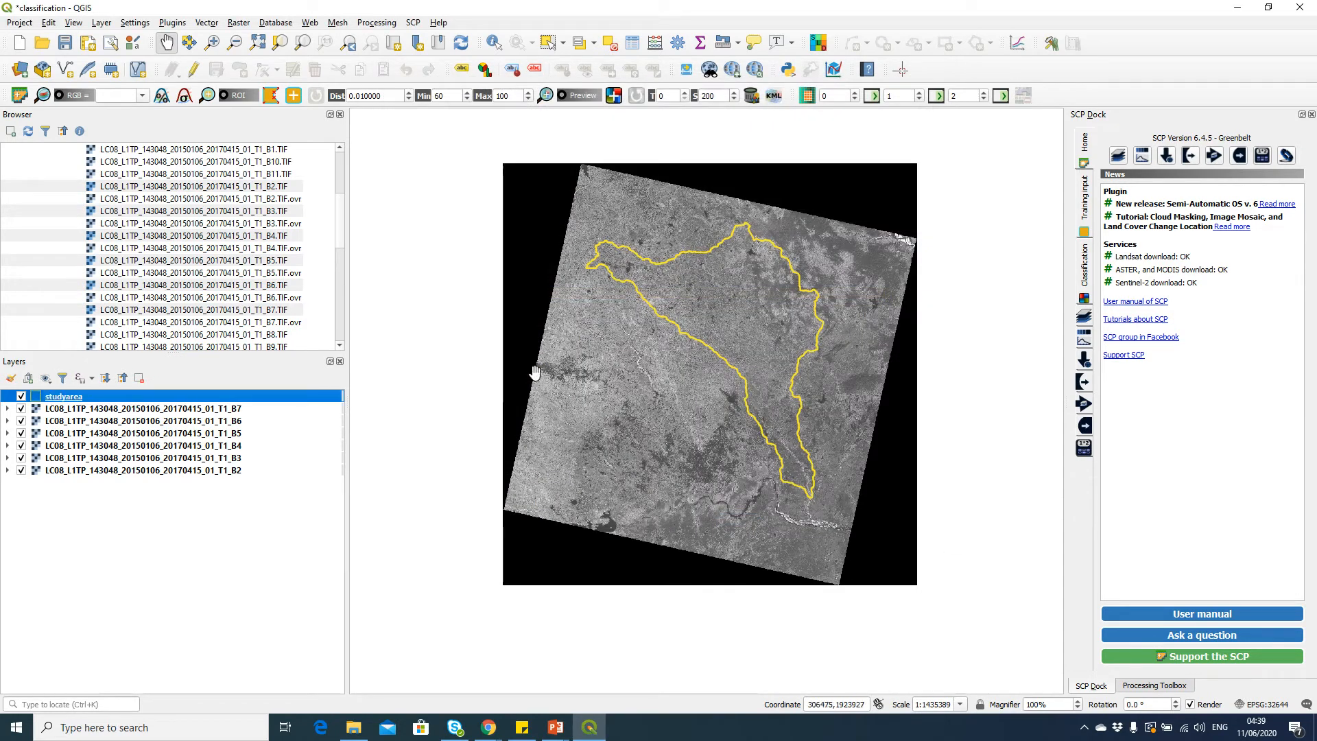
{"action": "left_click", "coordinate": [70, 48]}
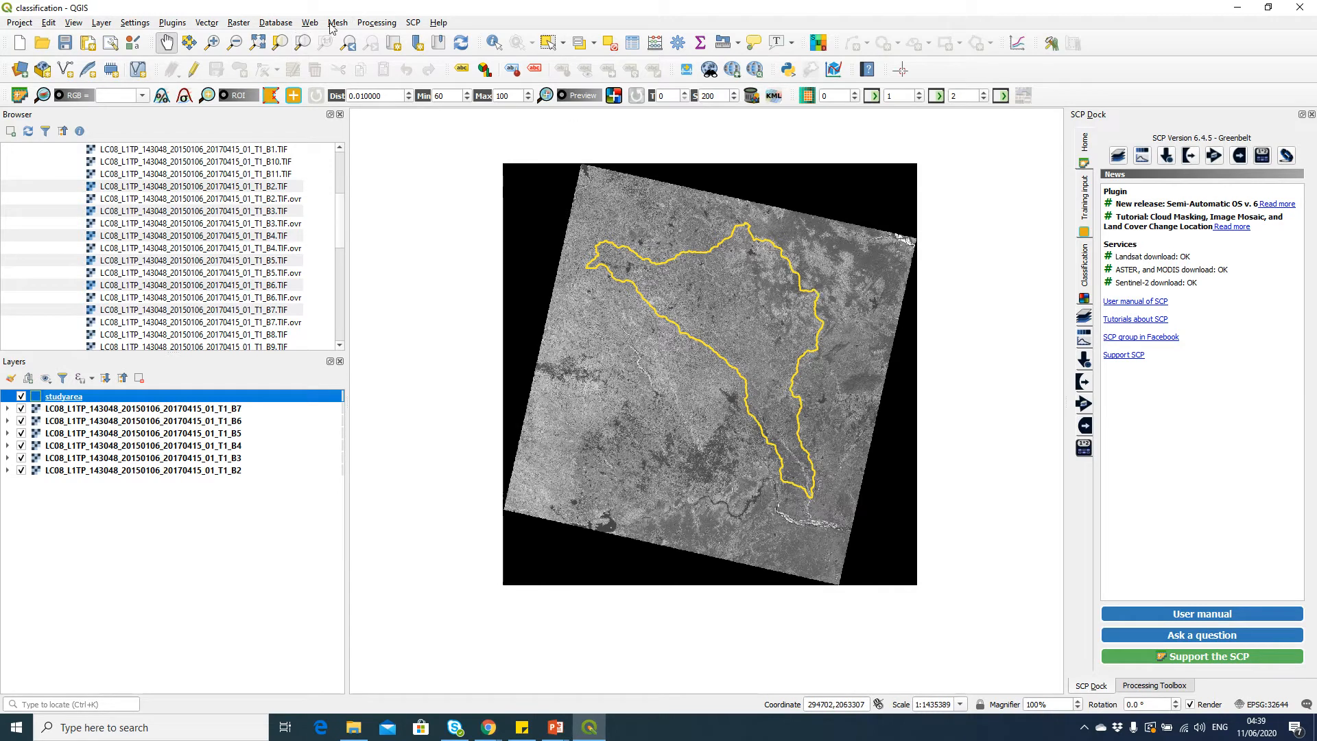
Open the Semi-Automatic Classification Plugin's Band set tab and reposition its window
{"action": "left_click", "coordinate": [413, 23]}
{"action": "left_click", "coordinate": [431, 39]}
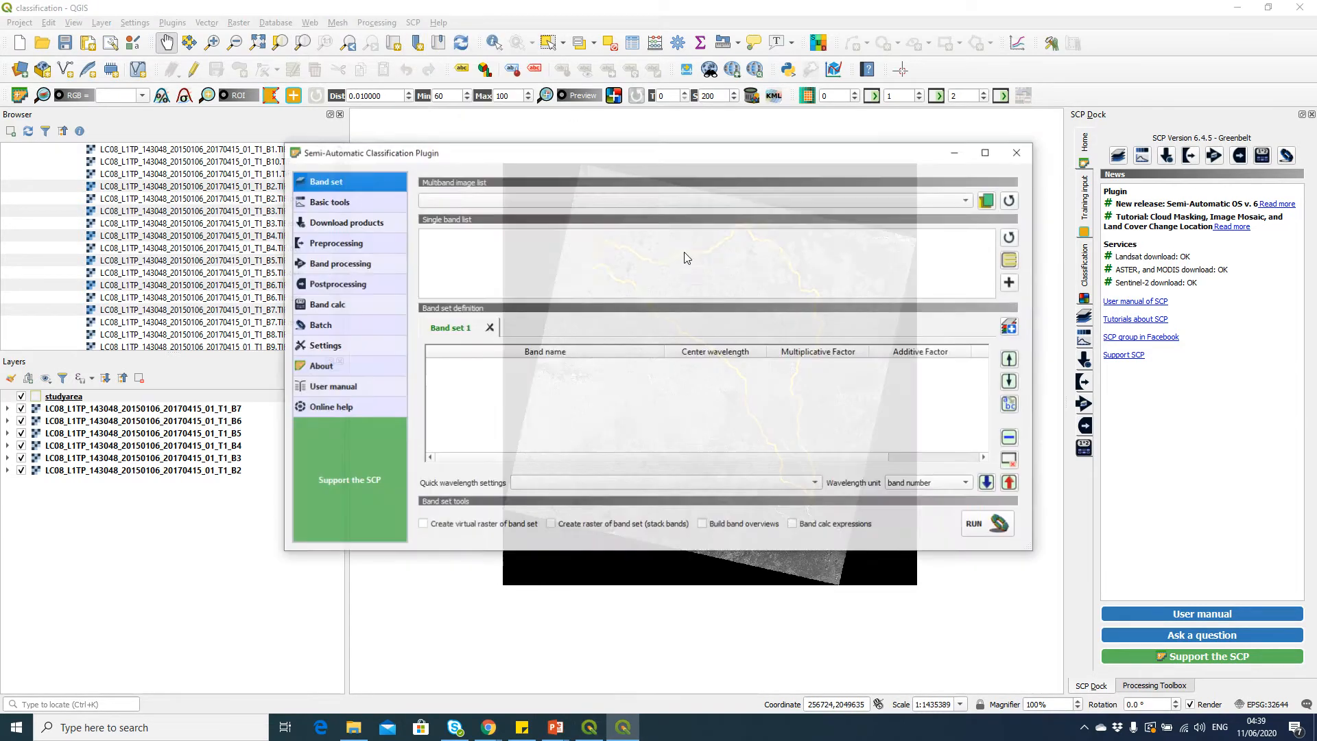
{"action": "left_click_drag", "start_coordinate": [748, 156], "coordinate": [675, 202]}
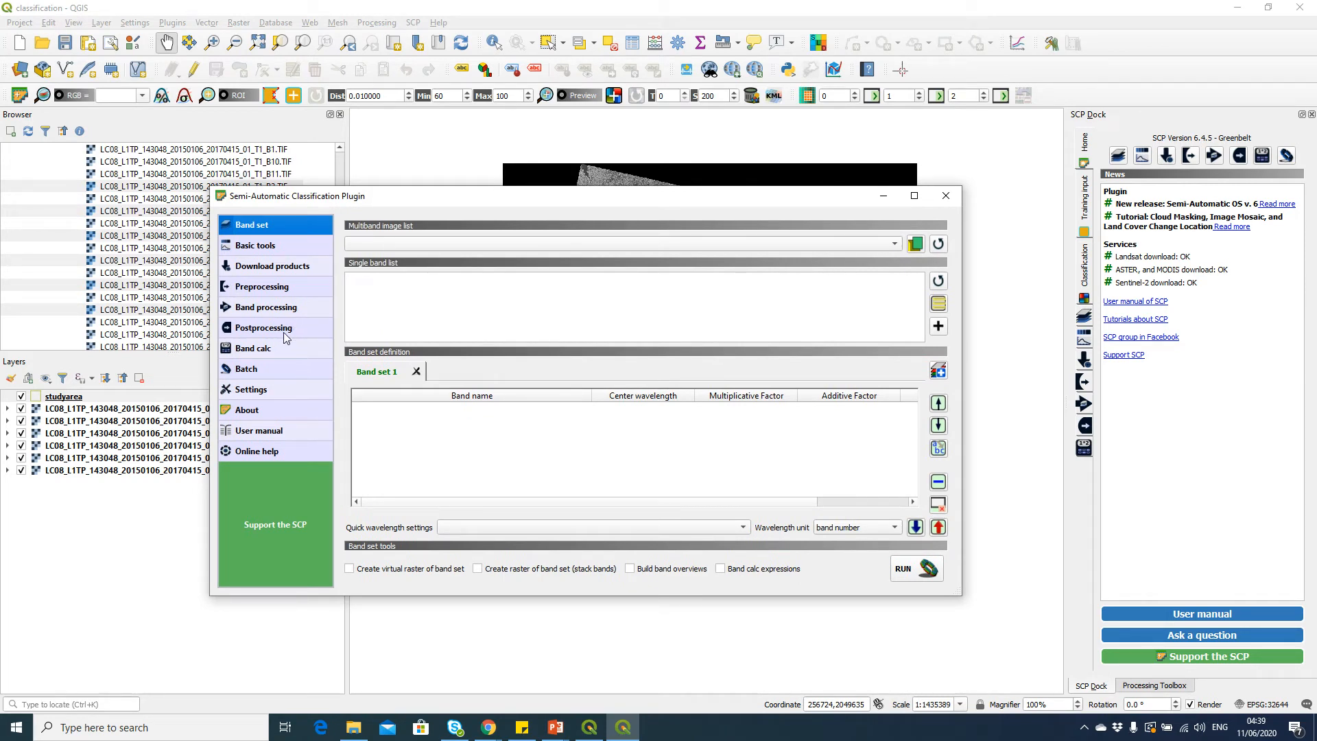
{"action": "left_click", "coordinate": [288, 291]}
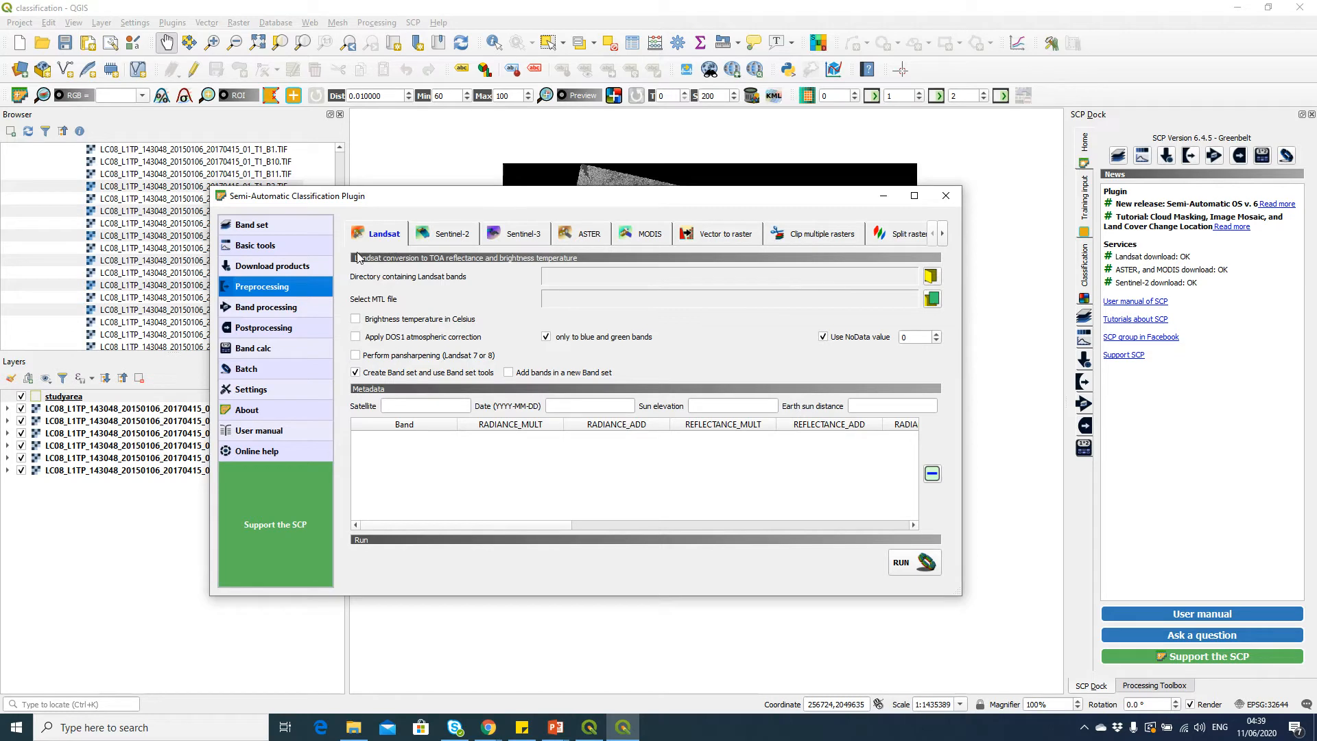
{"action": "left_click", "coordinate": [299, 227]}
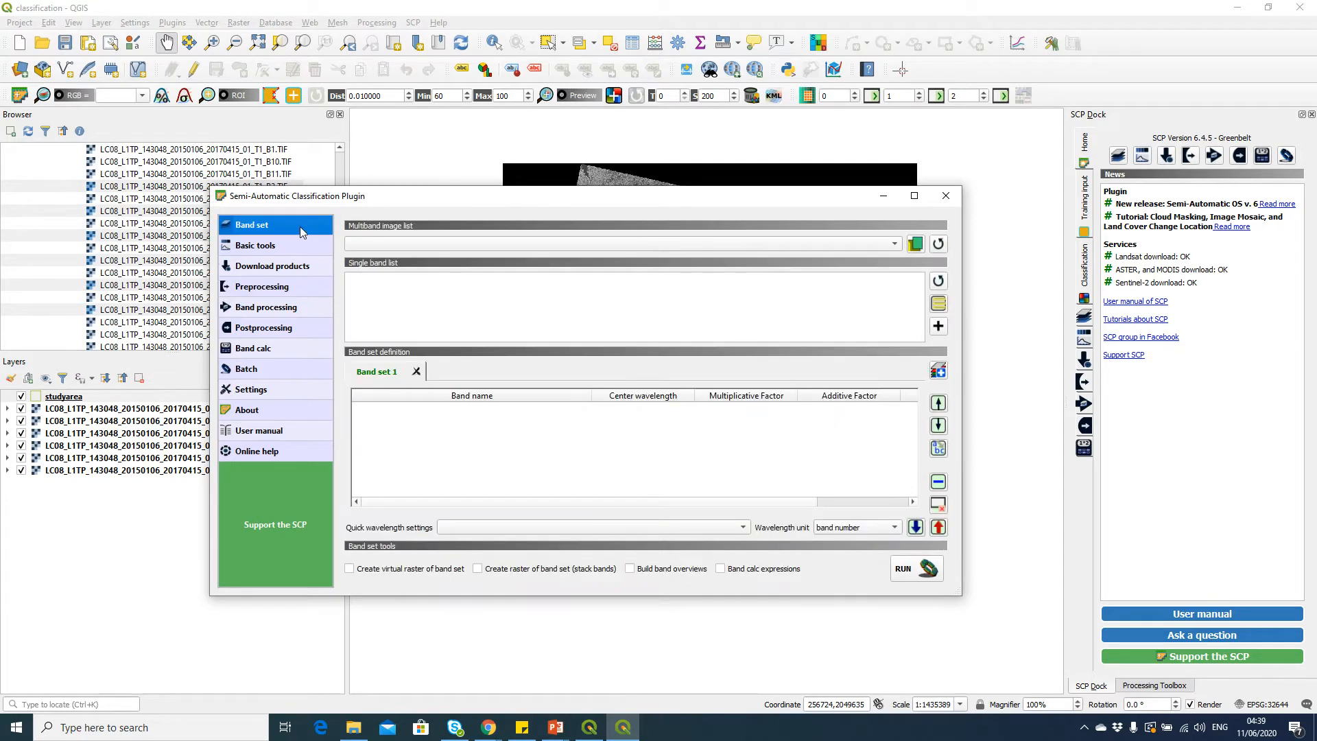
{"action": "left_click_drag", "start_coordinate": [302, 205], "coordinate": [343, 180]}
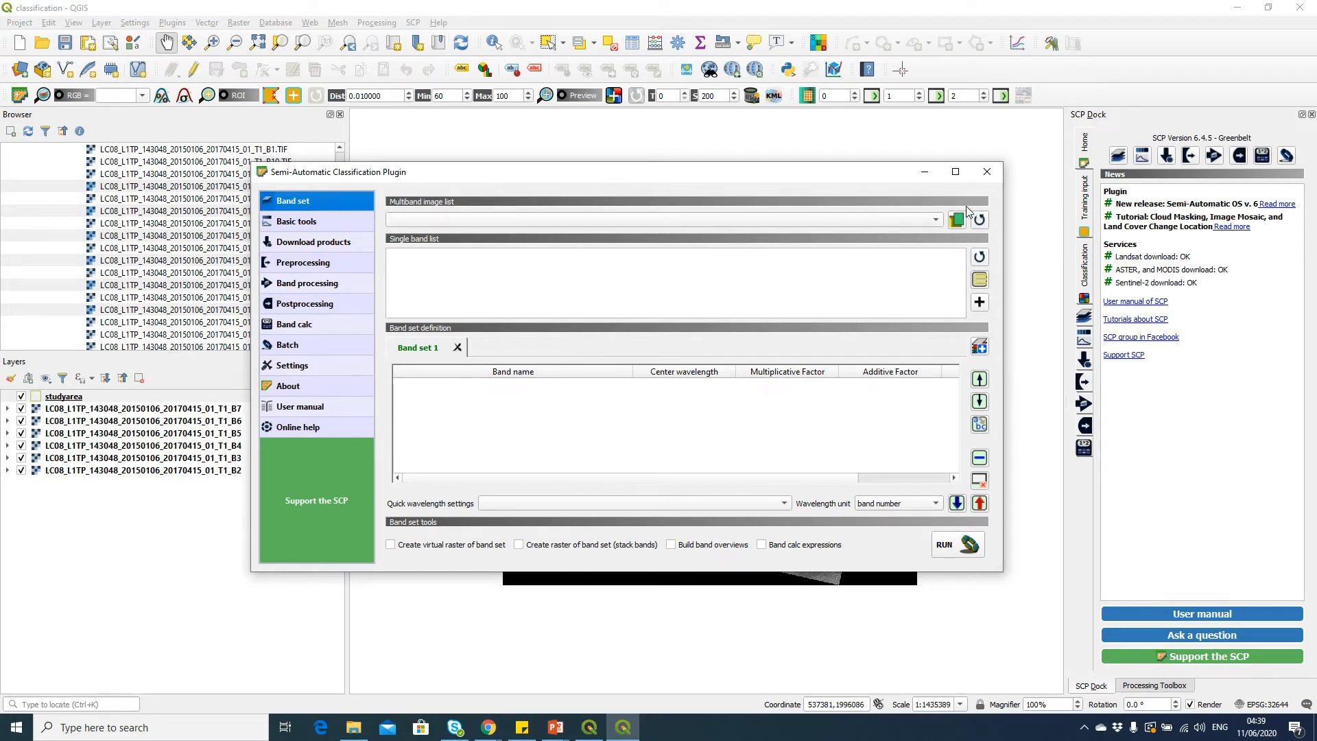
{"action": "left_click_drag", "start_coordinate": [829, 178], "coordinate": [878, 182]}
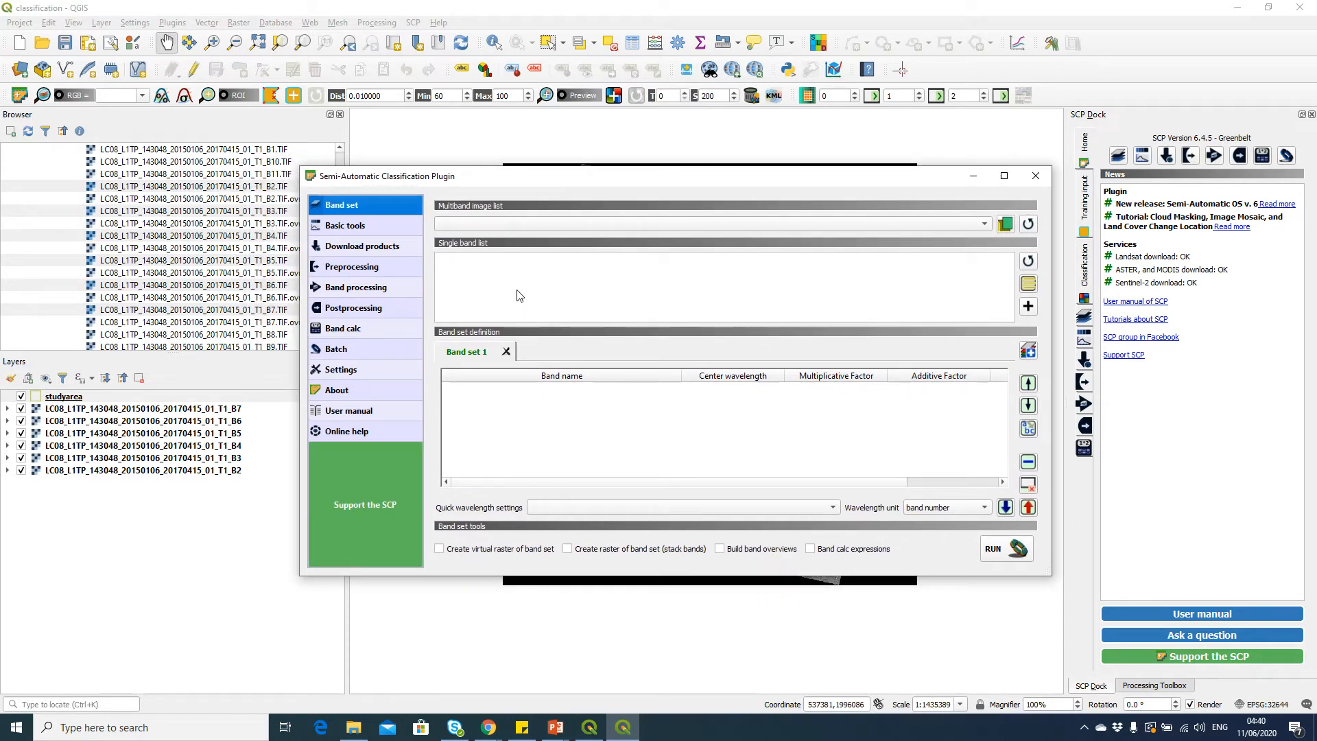
Refresh the single band list so it lists the loaded Landsat bands
{"action": "left_click", "coordinate": [1027, 261]}
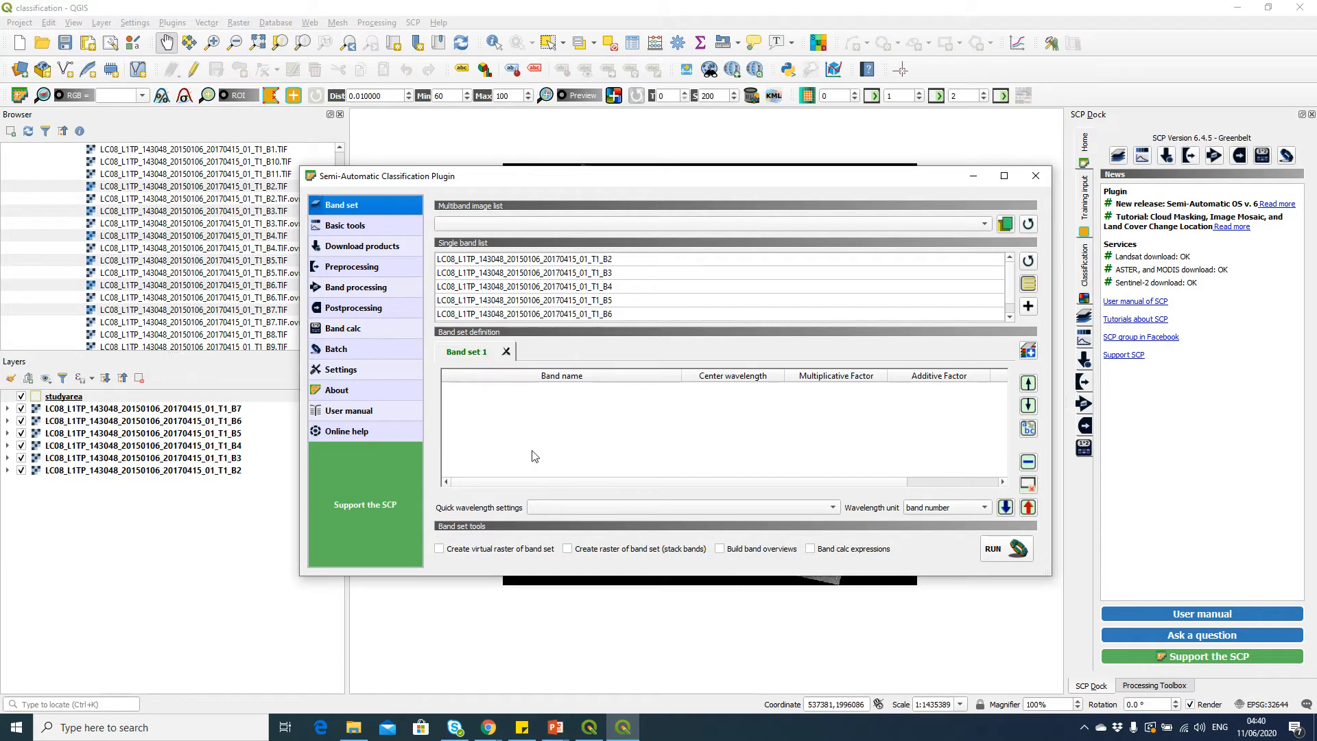
{"action": "left_click", "coordinate": [609, 261]}
{"action": "scroll", "coordinate": [631, 299], "scroll_direction": "down", "scroll_amount": 1}
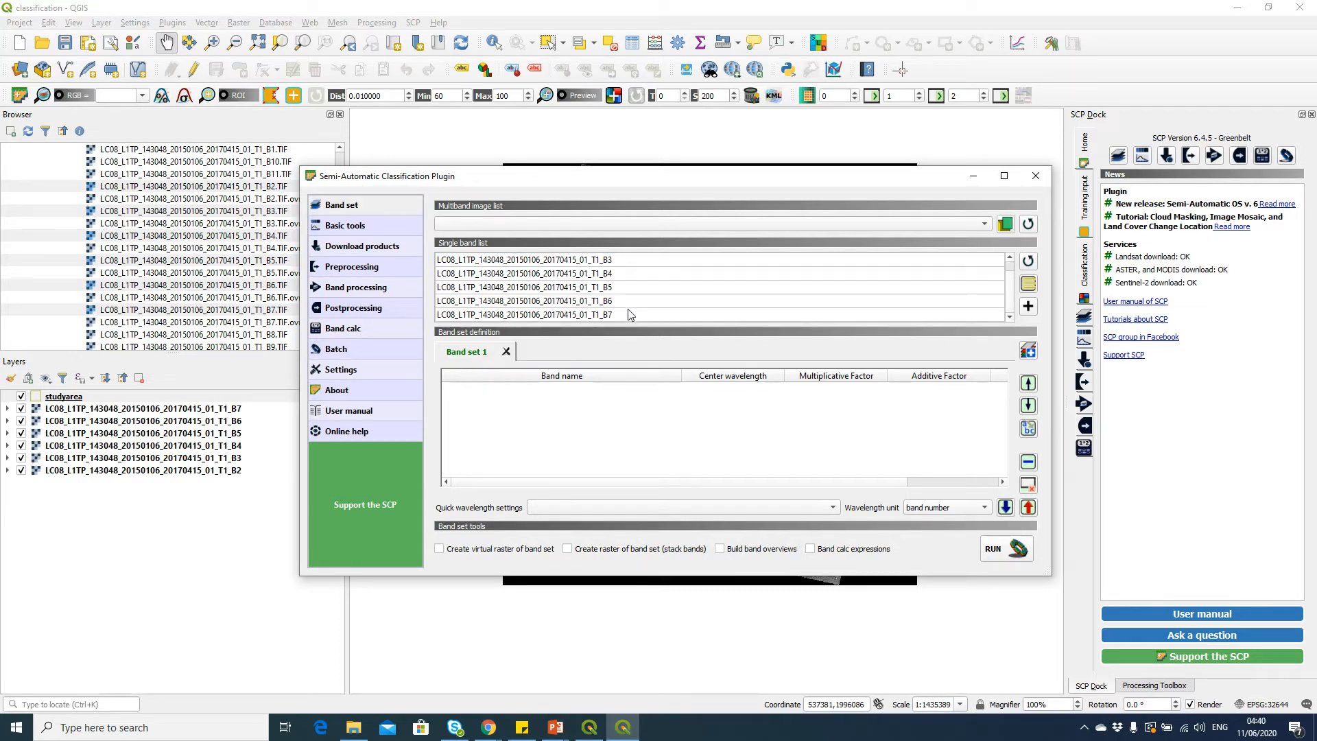
Select all the Landsat bands in the single band list and add them to Band set 1
{"action": "left_click", "coordinate": [629, 315], "text": "shift"}
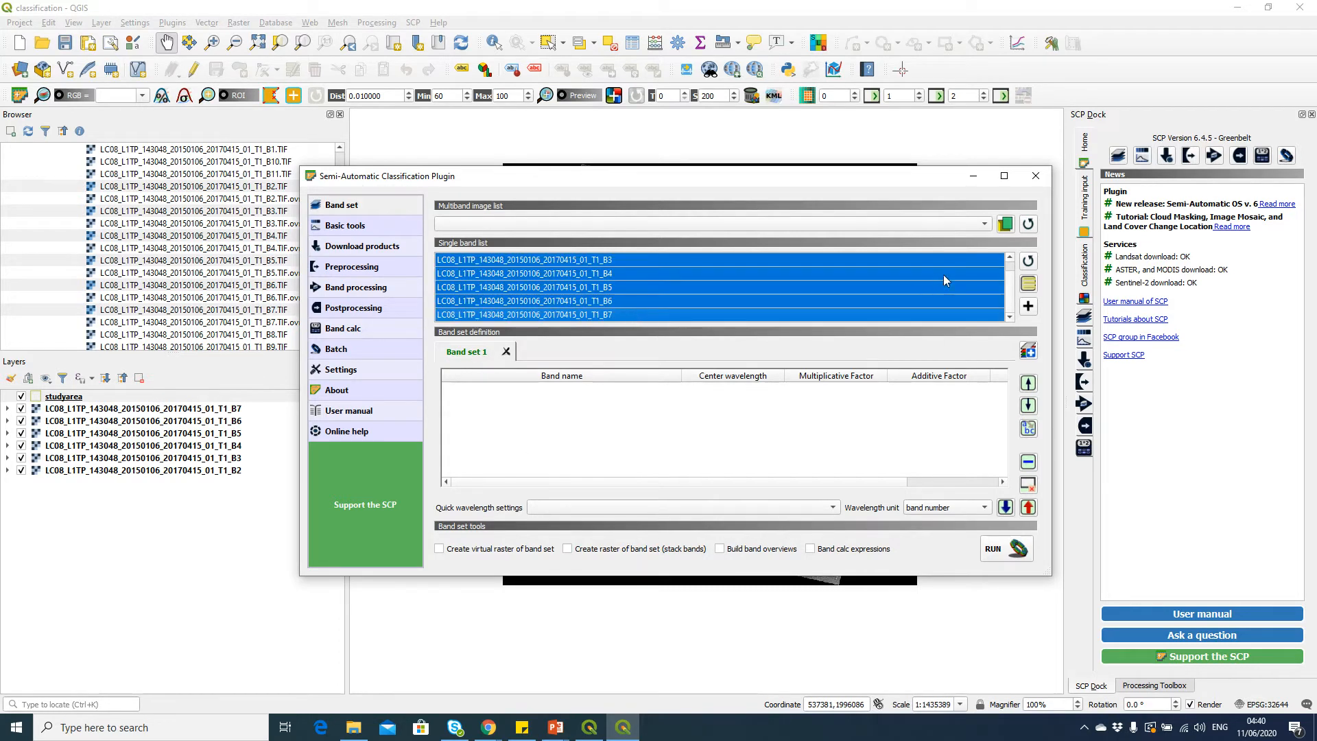
{"action": "left_click", "coordinate": [1028, 305]}
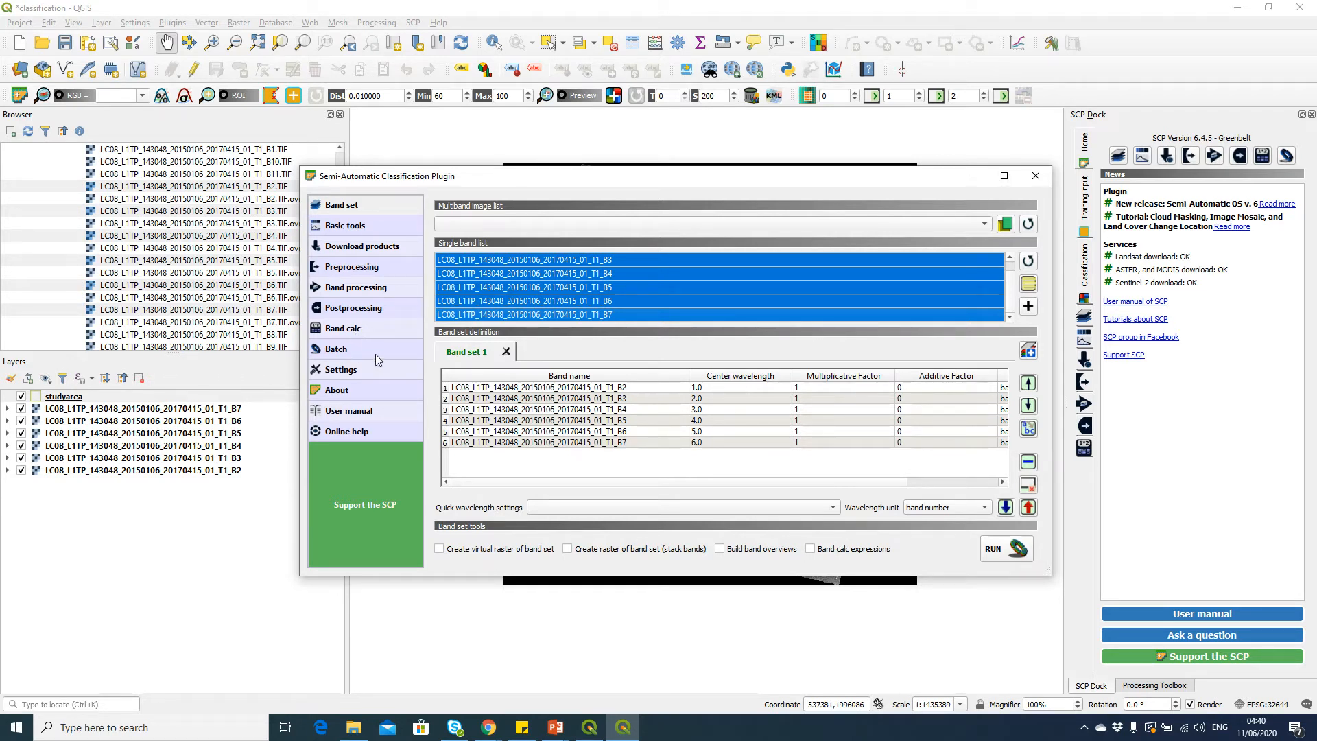
Open the Clip multiple rasters preprocessing tool and enable clipping with the studyarea vector
{"action": "left_click", "coordinate": [370, 268]}
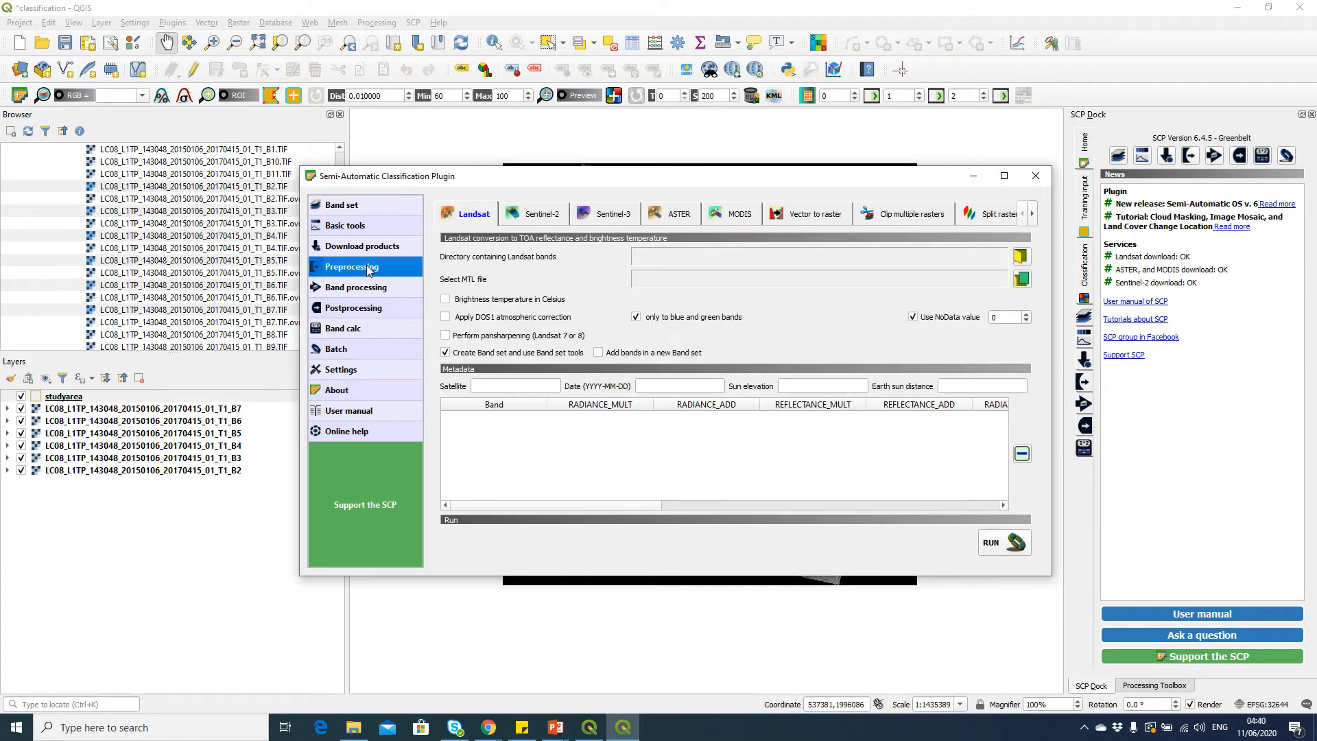
{"action": "left_click", "coordinate": [910, 218]}
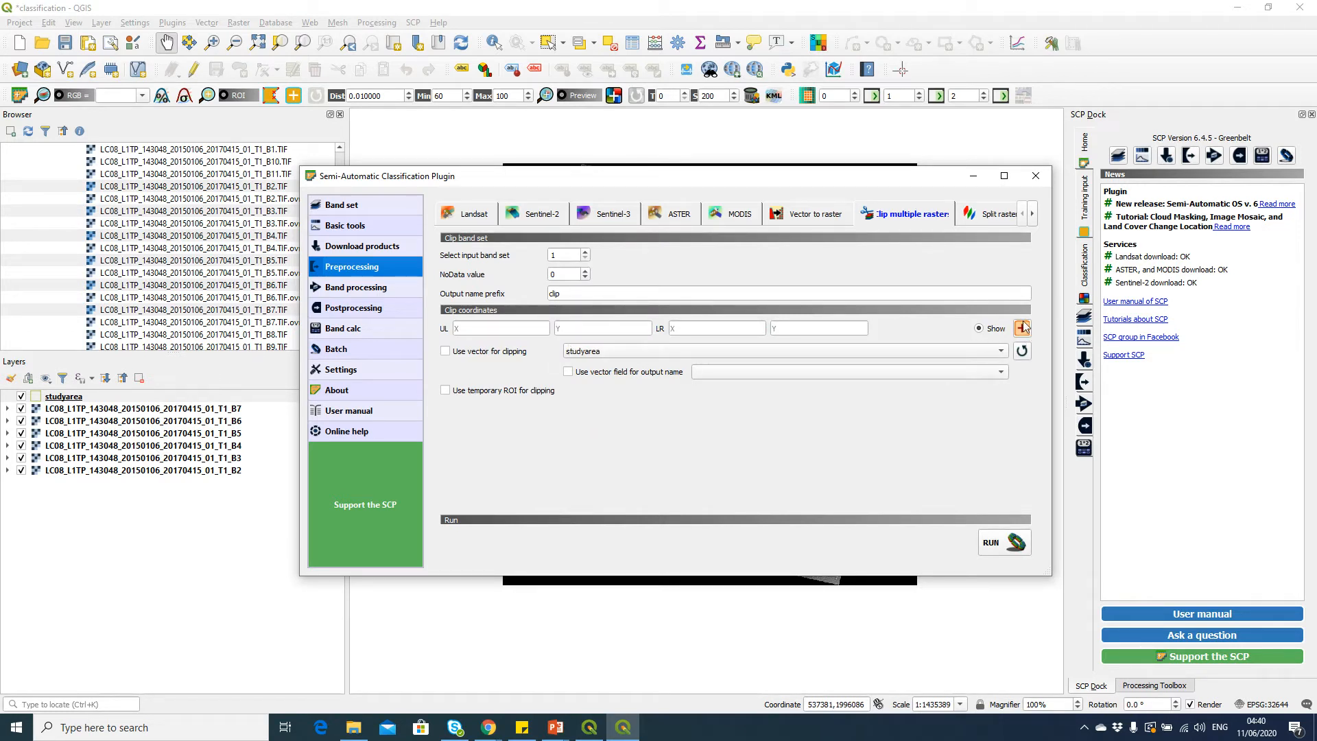
{"action": "left_click", "coordinate": [445, 351]}
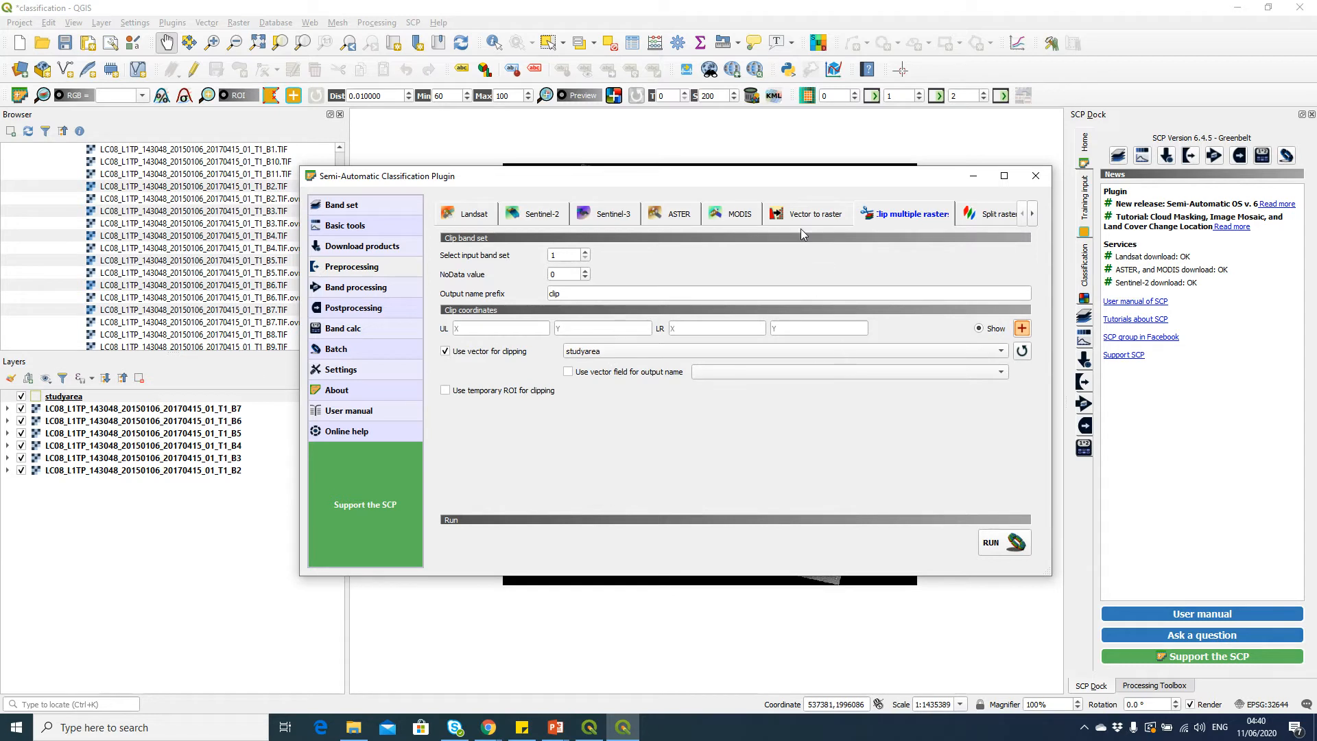
Run the clip, saving outputs to the clip_LC08_L1TP_143048_20150106_20170415_01_T1 folder under data/Landsat8/raw
{"action": "left_click_drag", "start_coordinate": [804, 183], "coordinate": [808, 286]}
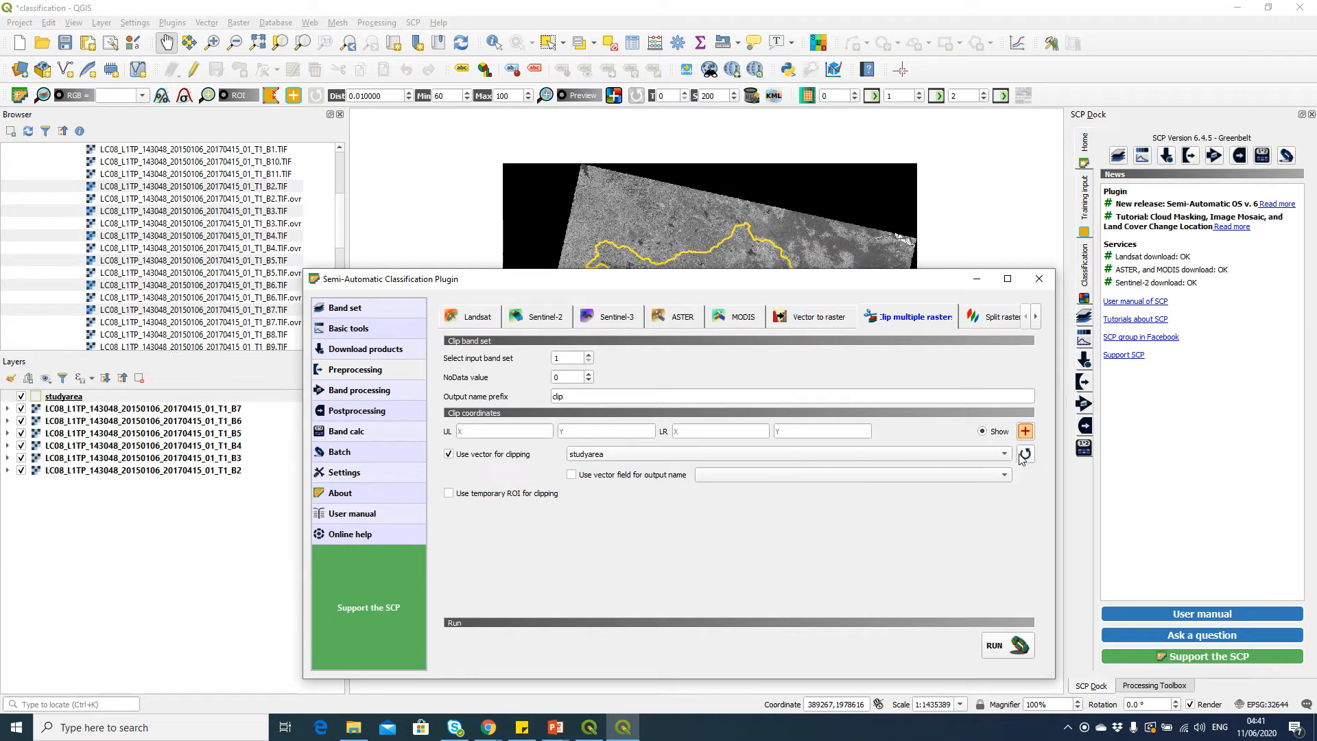
{"action": "left_click", "coordinate": [1013, 650]}
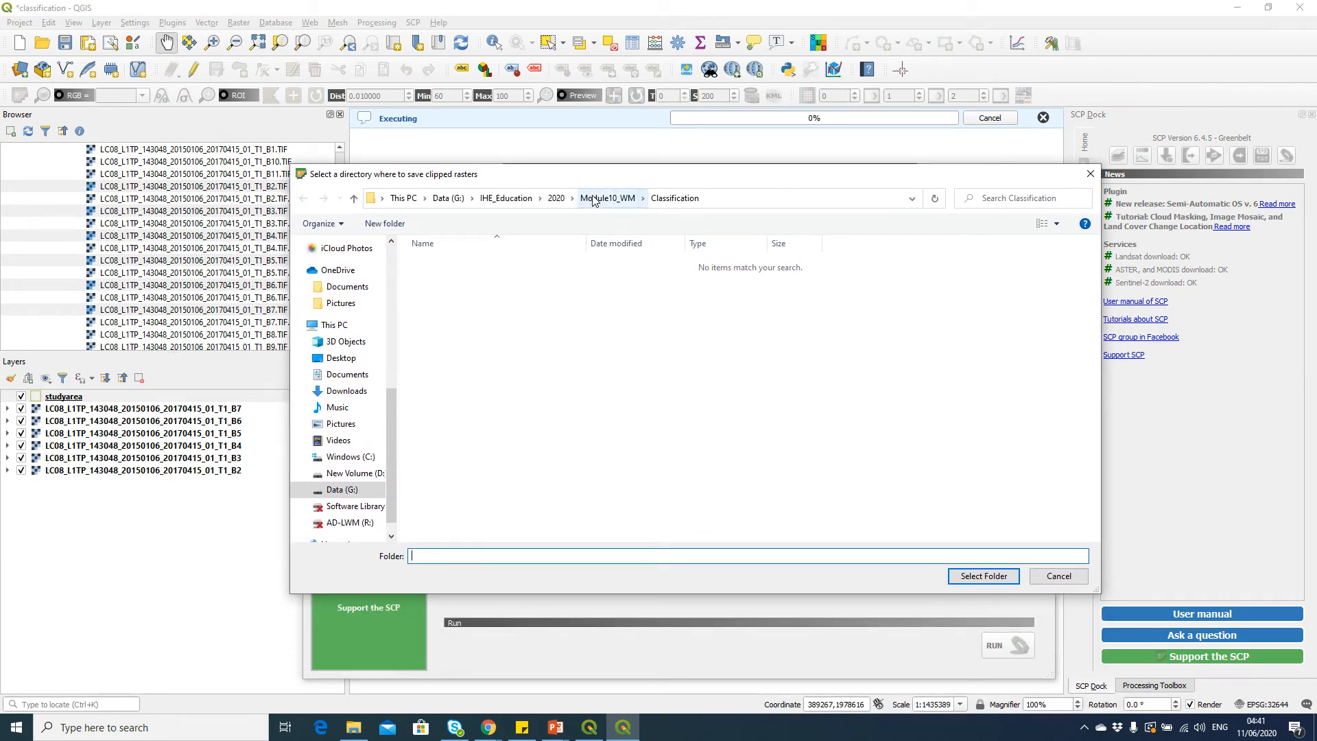
{"action": "left_click", "coordinate": [593, 199]}
{"action": "left_click", "coordinate": [485, 280]}
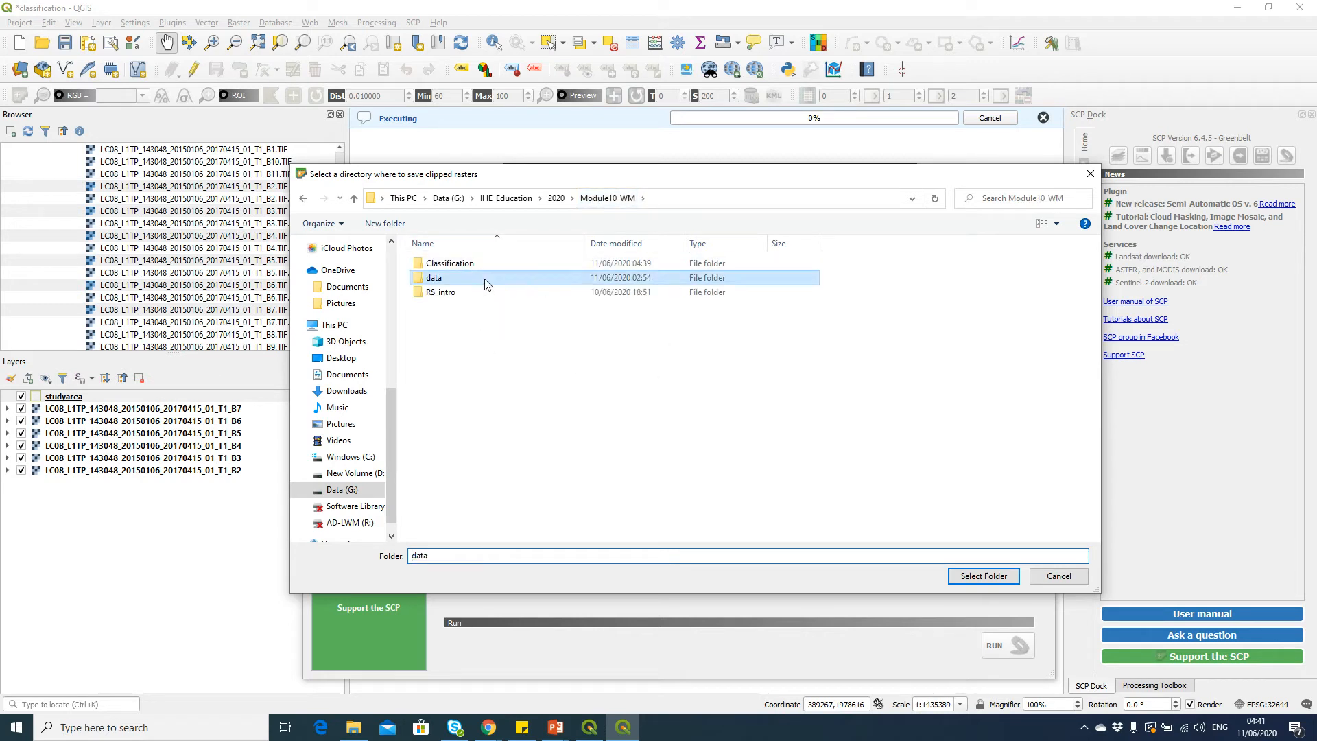
{"action": "left_click", "coordinate": [455, 293]}
{"action": "double_click", "coordinate": [452, 277]}
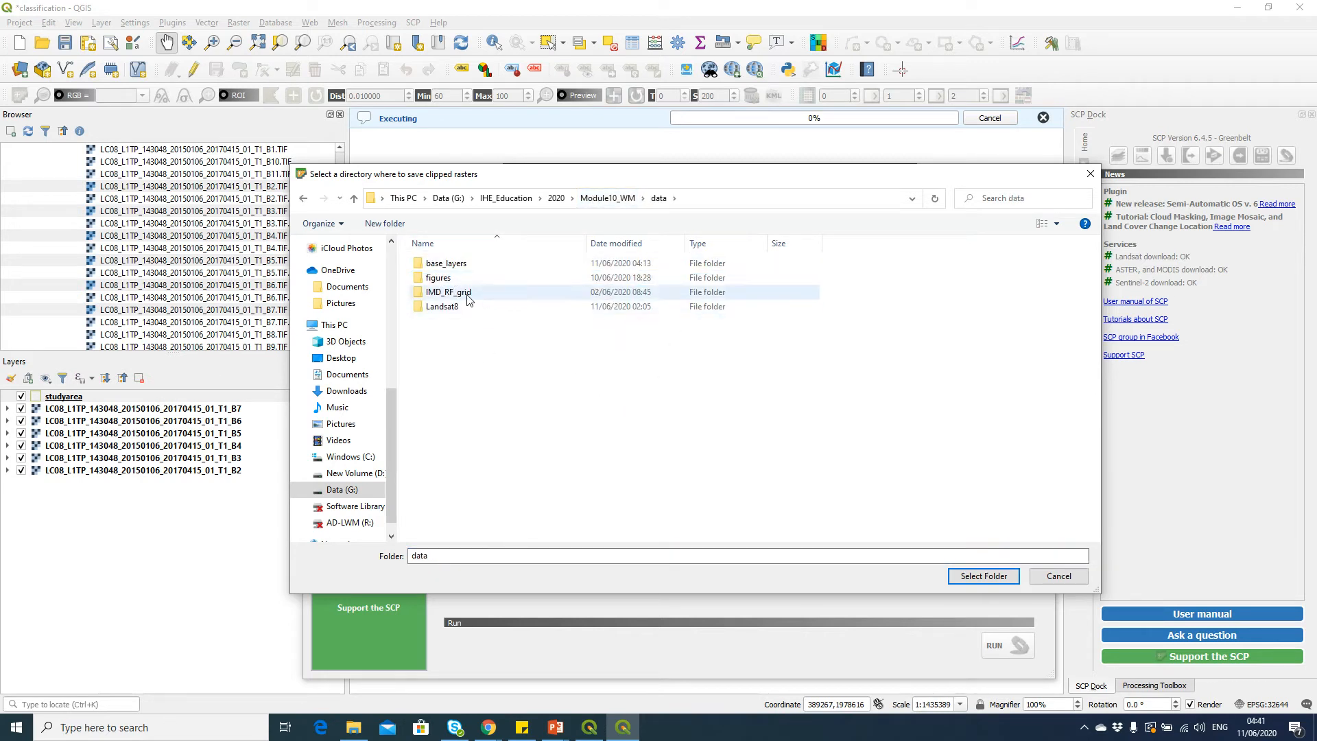
{"action": "double_click", "coordinate": [488, 314]}
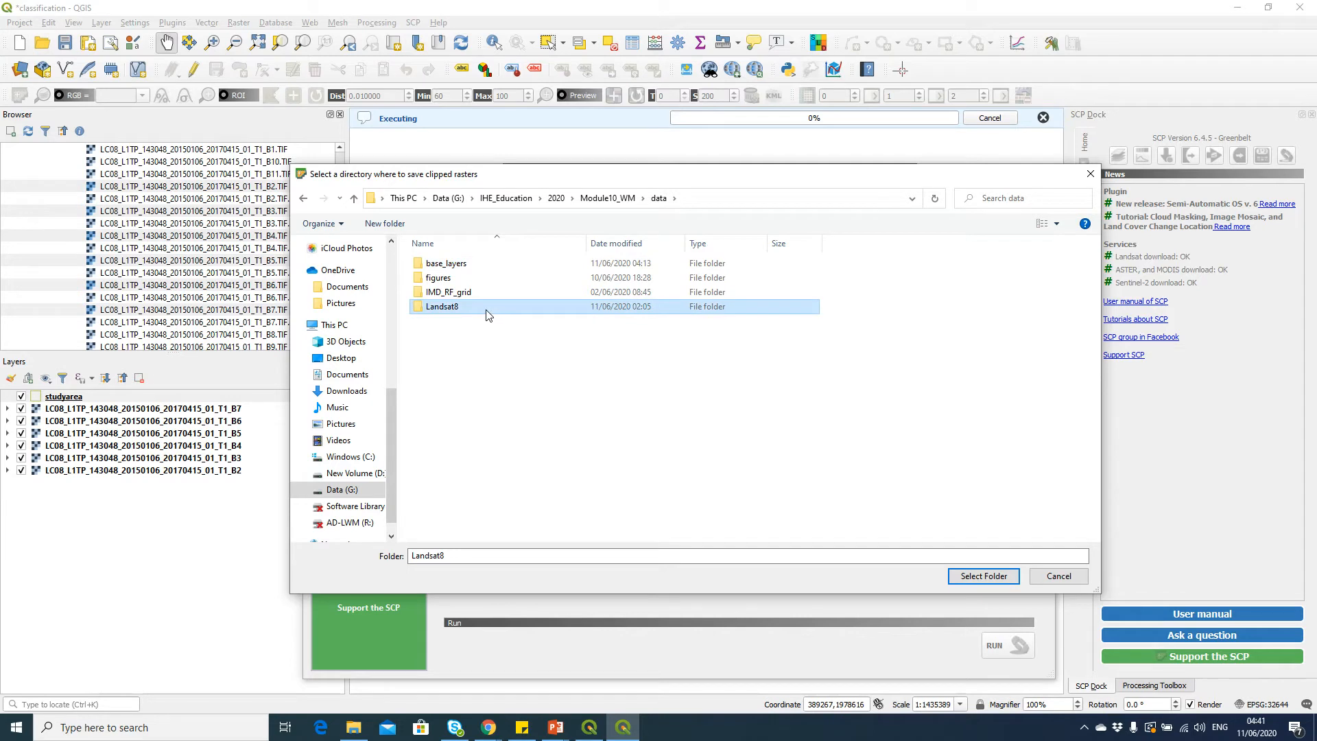
{"action": "double_click", "coordinate": [489, 279]}
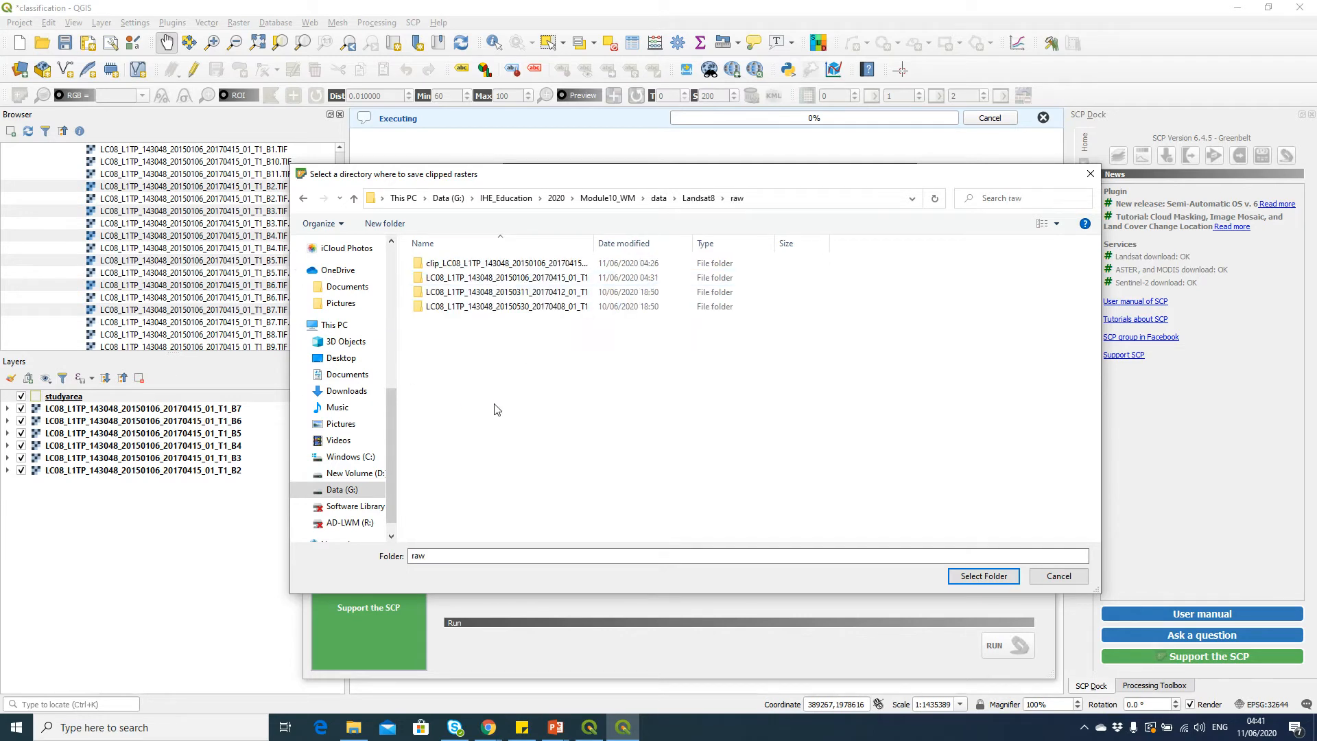
{"action": "left_click", "coordinate": [508, 269]}
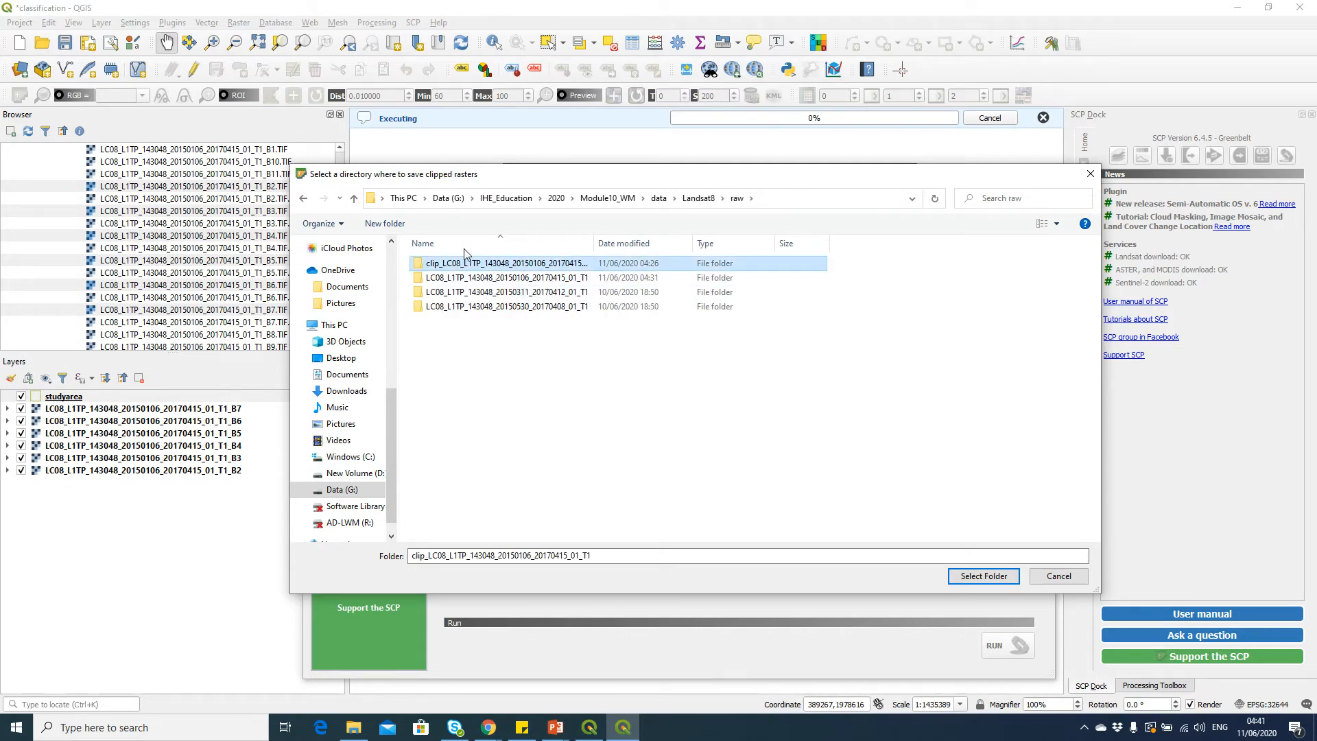
{"action": "double_click", "coordinate": [507, 269]}
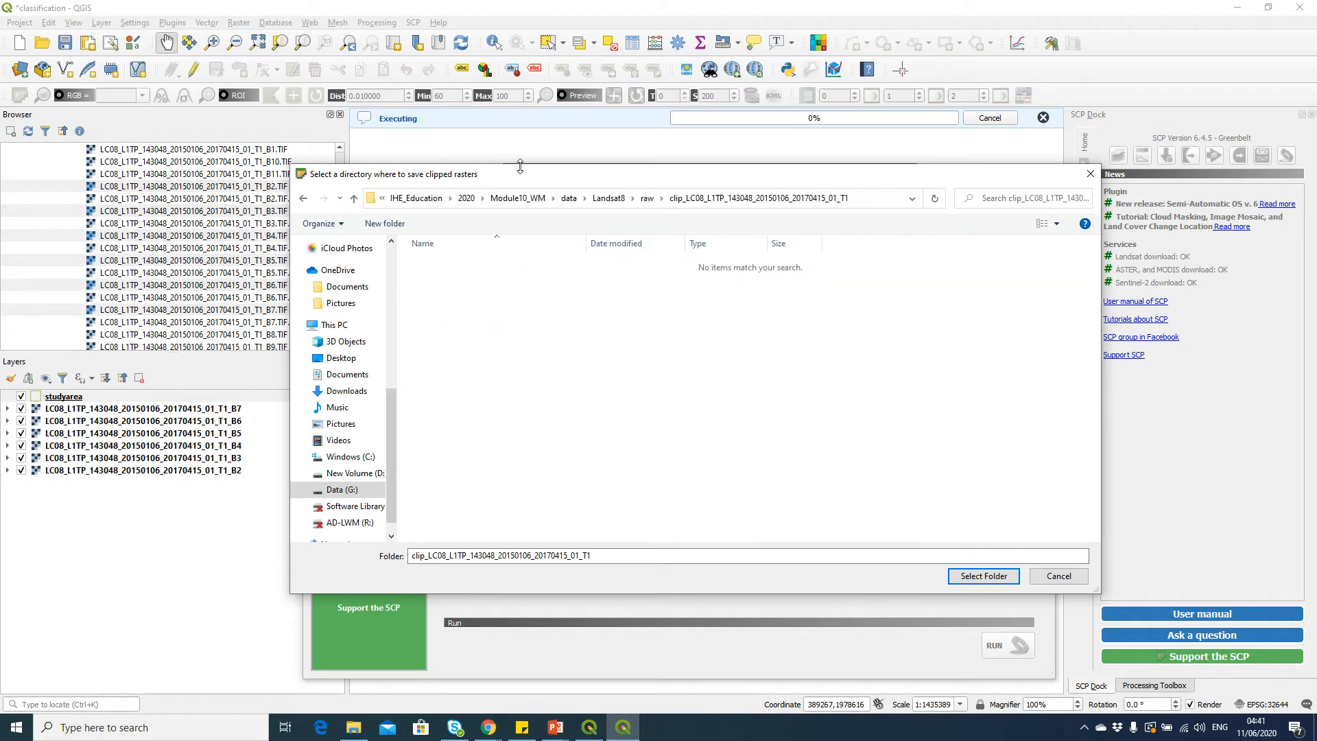
{"action": "left_click", "coordinate": [652, 198]}
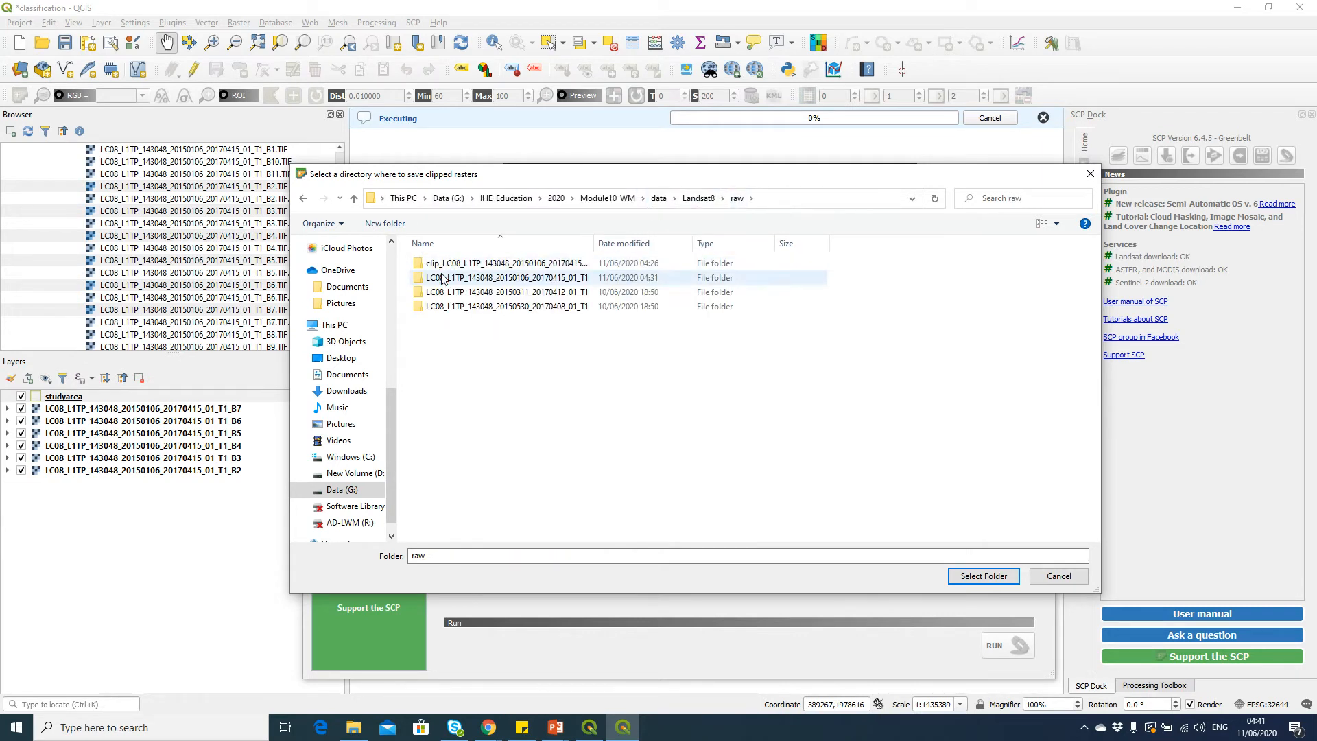
{"action": "left_click", "coordinate": [490, 266]}
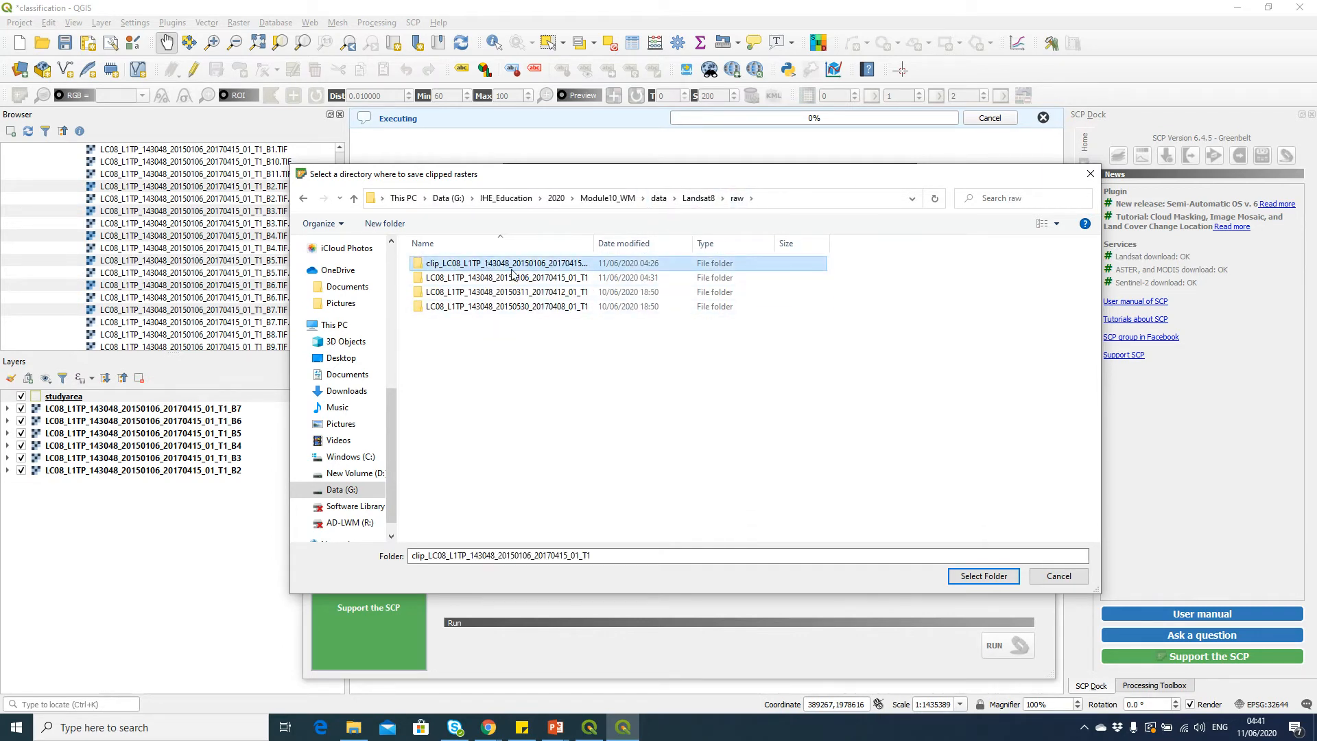
{"action": "left_click", "coordinate": [980, 578]}
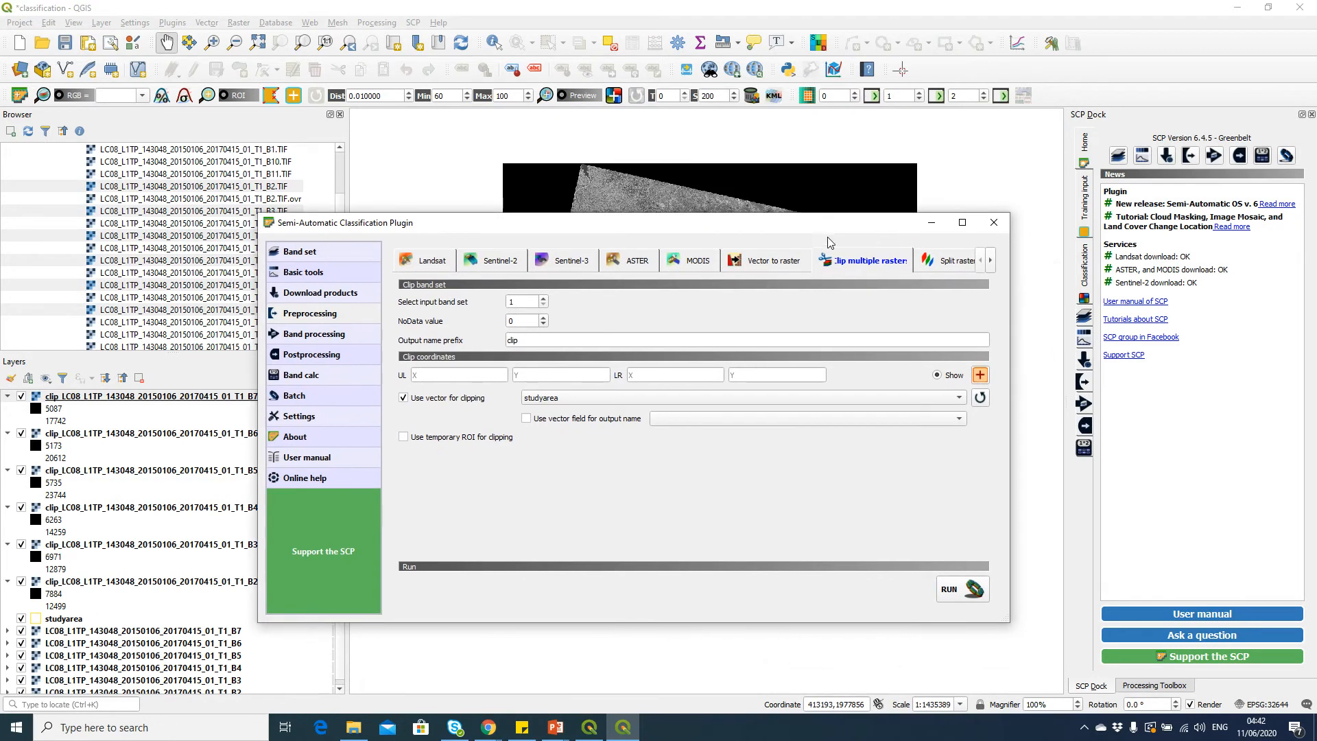
Close the plugin window and move the studyarea layer to the top of the layer list
{"action": "left_click", "coordinate": [992, 222]}
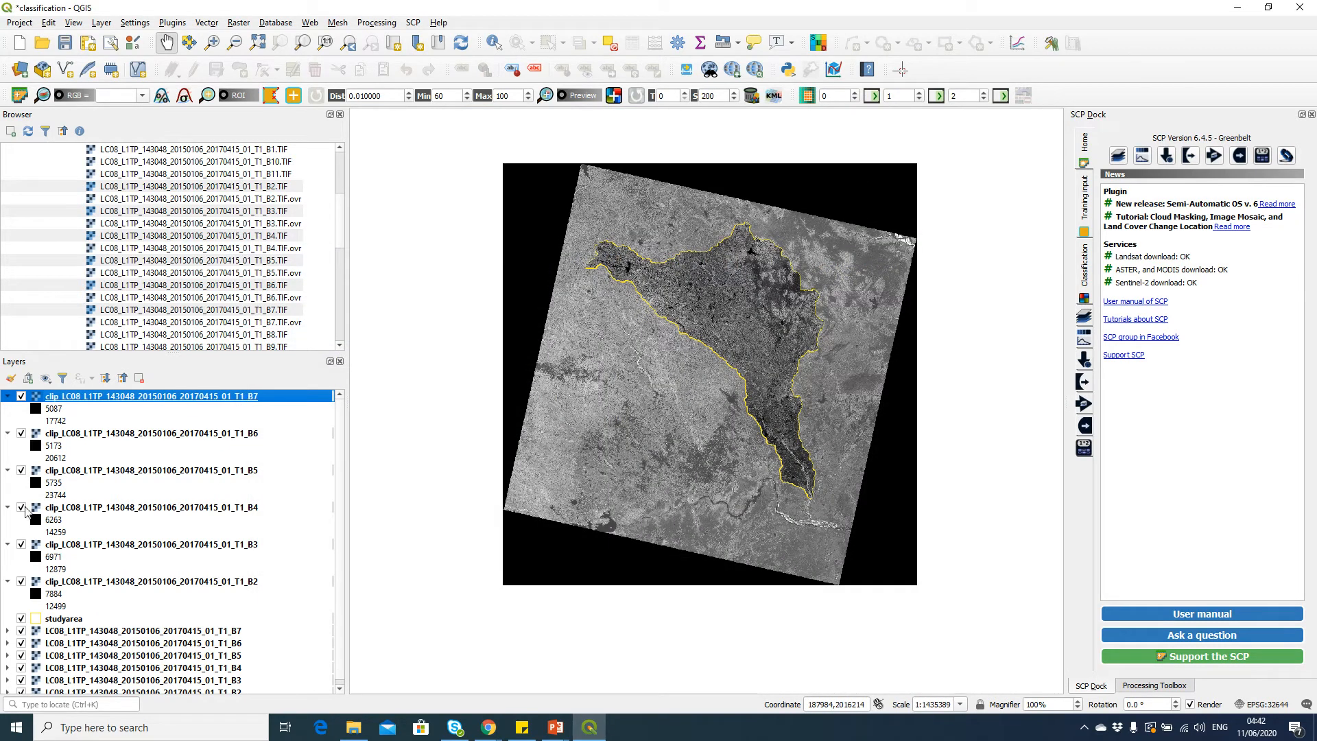
{"action": "mouse_move", "coordinate": [95, 619]}
{"action": "left_mouse_down"}
{"action": "mouse_move", "coordinate": [115, 542]}
{"action": "mouse_move", "coordinate": [117, 399]}
{"action": "mouse_move", "coordinate": [169, 401]}
{"action": "left_mouse_up"}
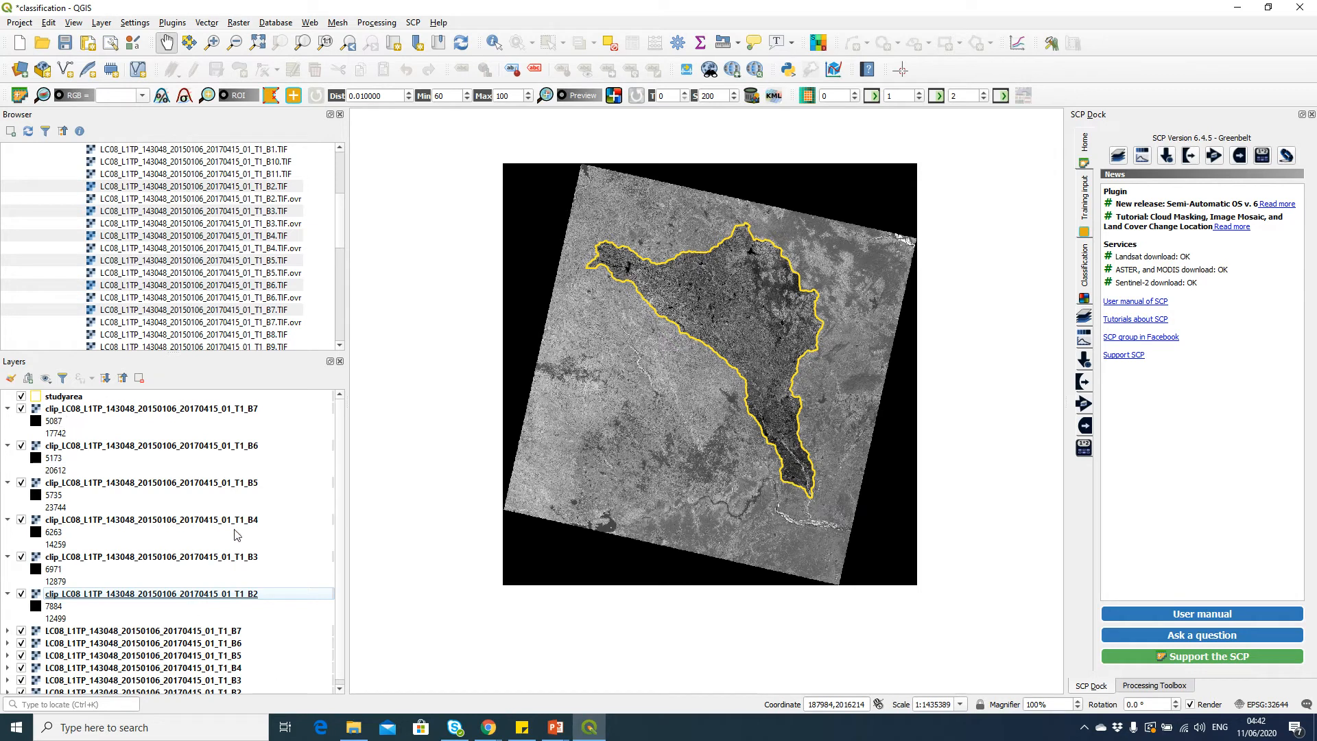
Remove the six original unclipped Landsat band layers from the project
{"action": "scroll", "coordinate": [253, 564], "scroll_direction": "down", "scroll_amount": 1}
{"action": "left_click", "coordinate": [194, 628]}
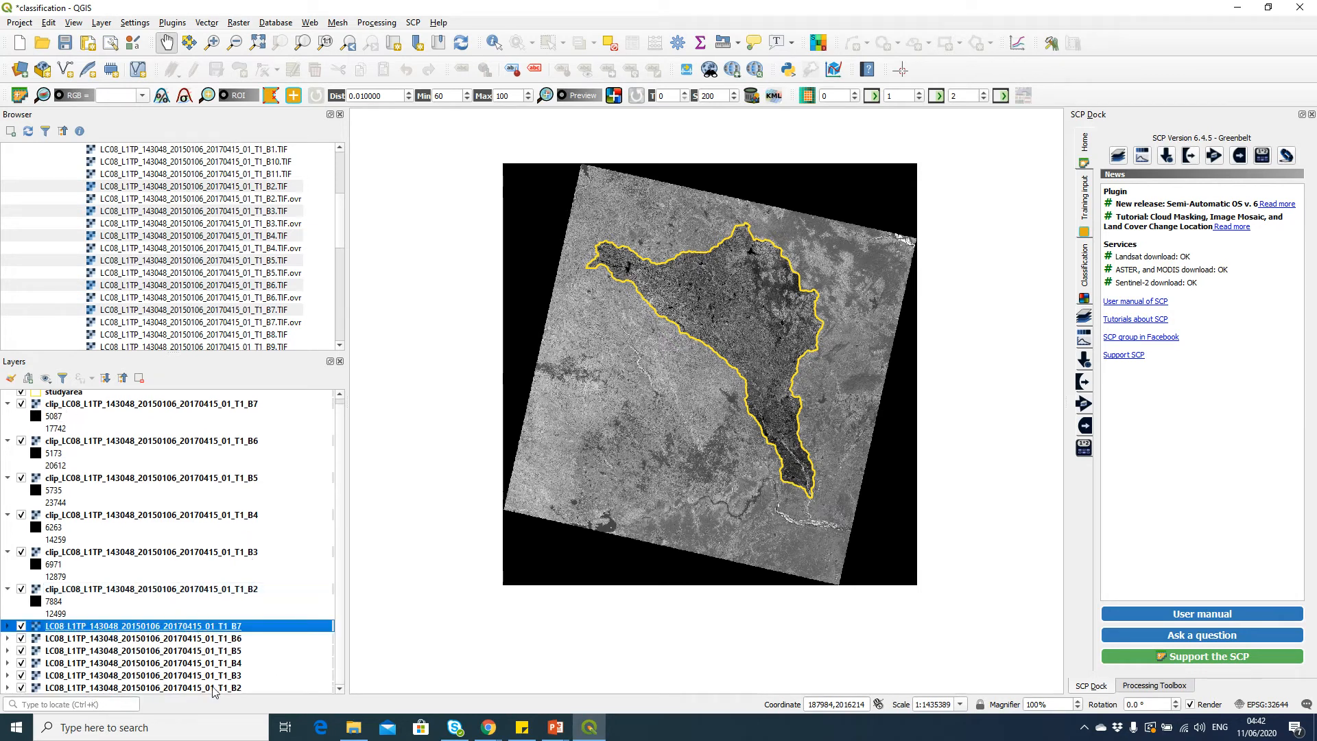
{"action": "left_click", "coordinate": [209, 691], "text": "shift"}
{"action": "right_click", "coordinate": [226, 649]}
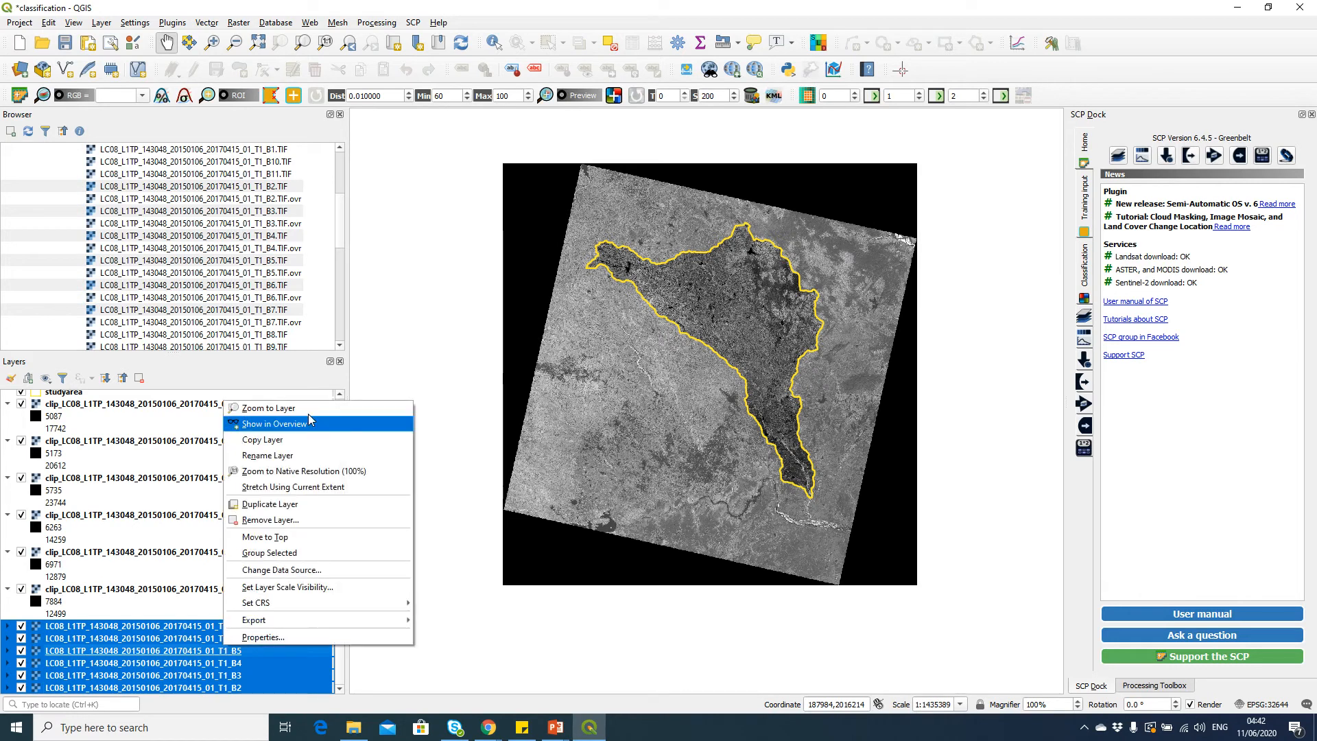
{"action": "left_click", "coordinate": [326, 520]}
{"action": "left_click", "coordinate": [634, 378]}
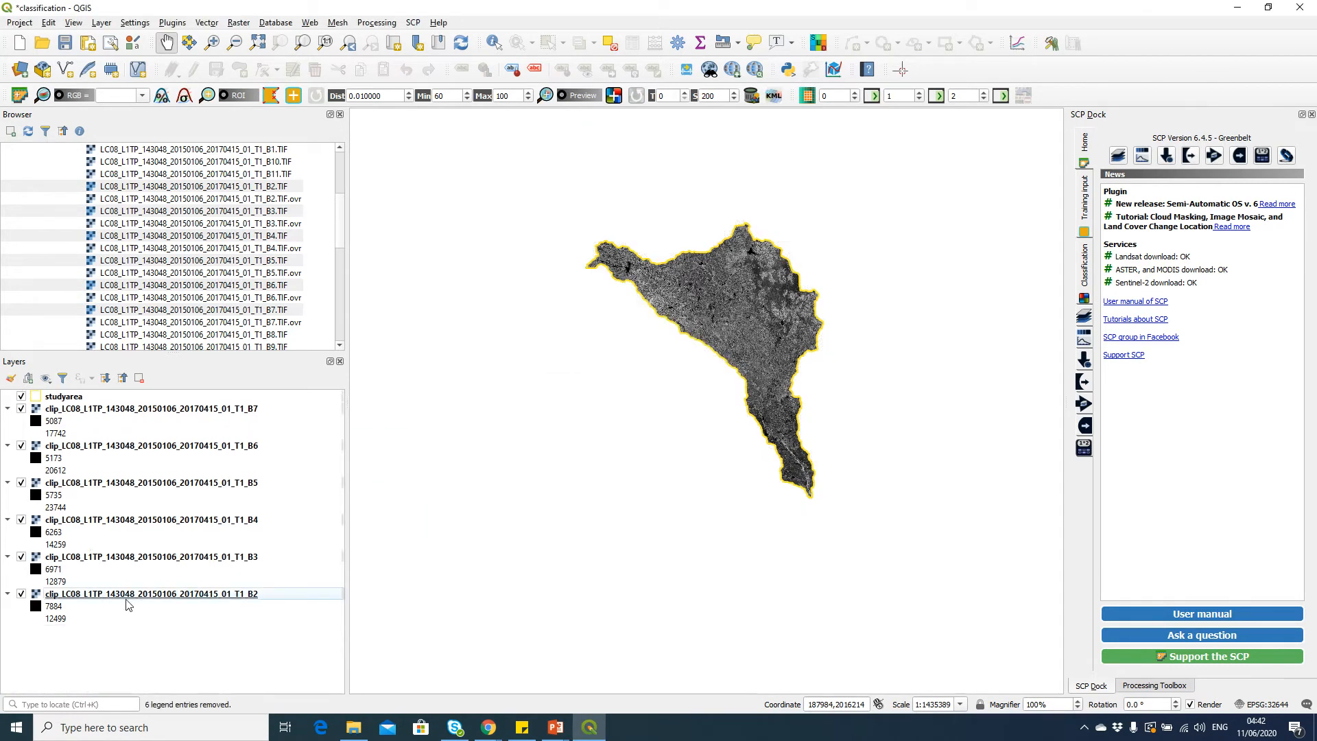
Collapse the legends of the six clipped band layers in the layer list
{"action": "left_click", "coordinate": [170, 595]}
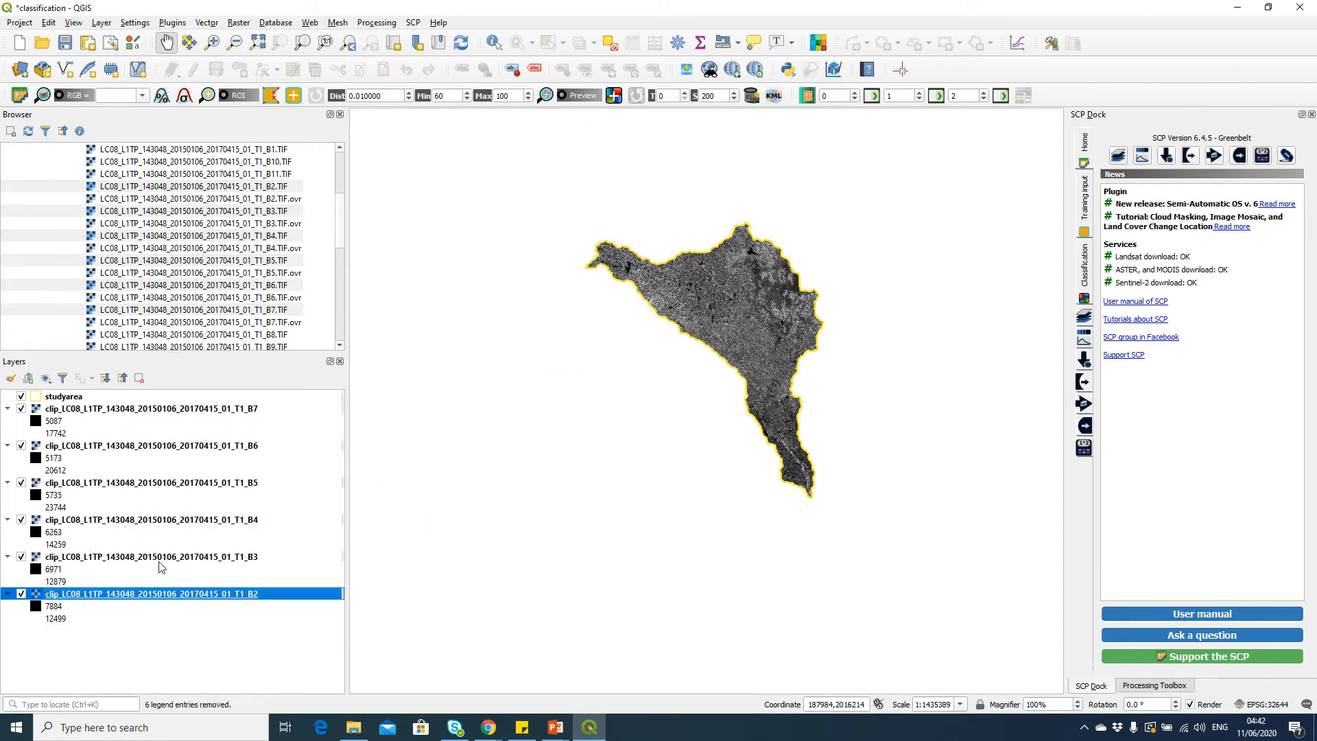
{"action": "left_click", "coordinate": [205, 409], "text": "shift"}
{"action": "left_click", "coordinate": [122, 378]}
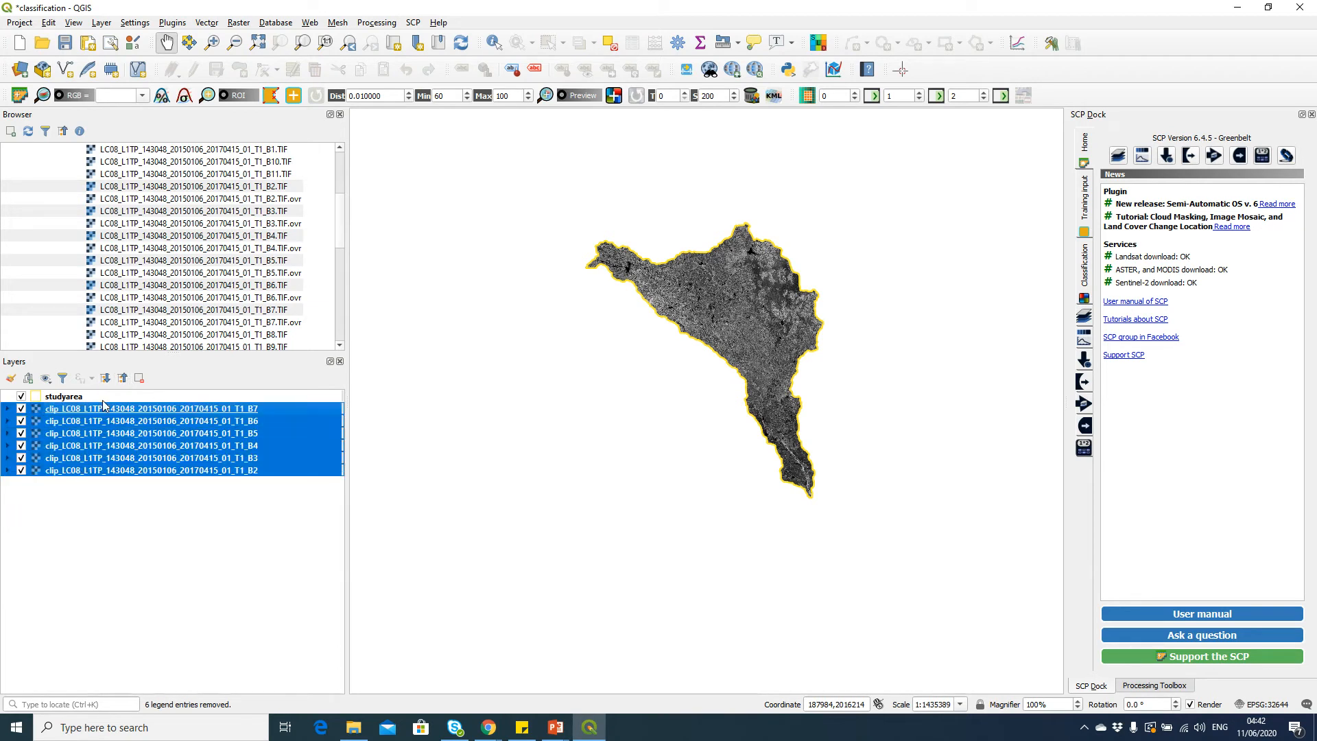
{"action": "left_click", "coordinate": [103, 397]}
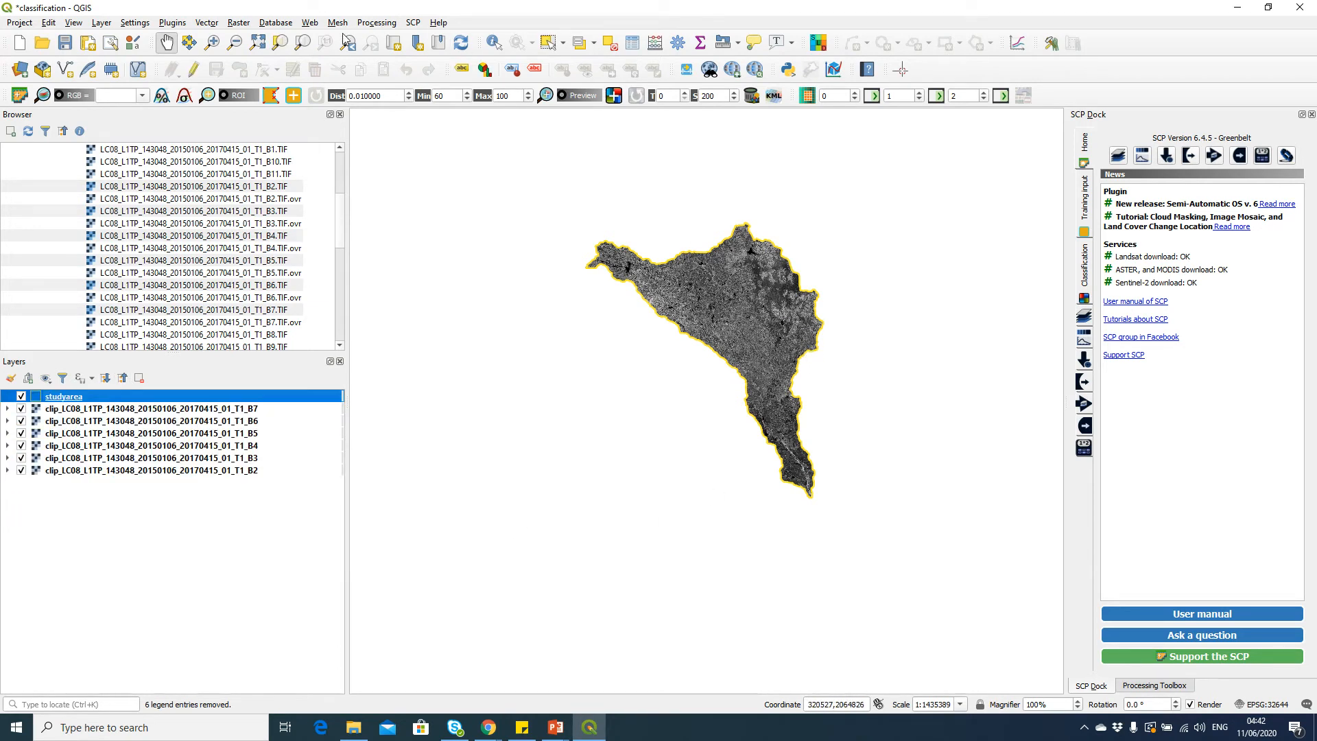
Zoom in to the study area with a zoom rectangle around the clipped image
{"action": "left_click", "coordinate": [215, 48]}
{"action": "left_click_drag", "start_coordinate": [560, 195], "coordinate": [871, 515]}
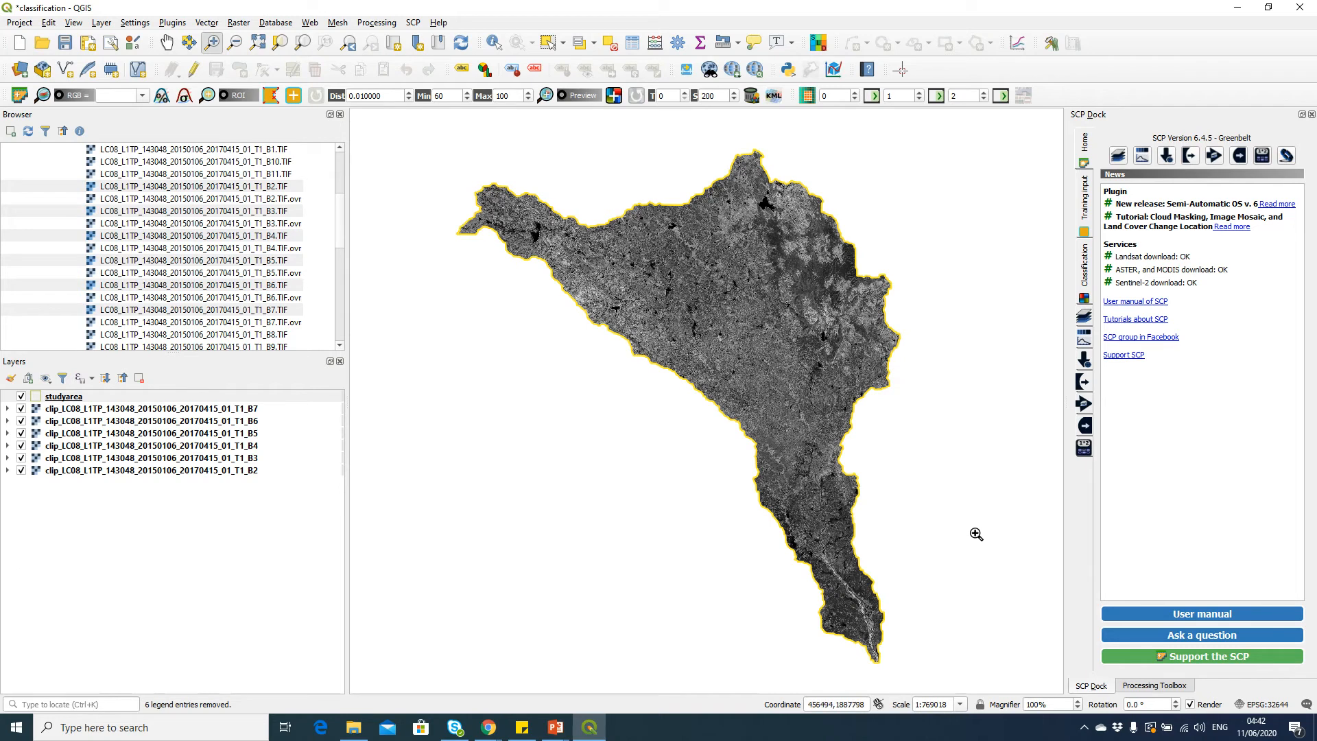
{"action": "left_click", "coordinate": [193, 397]}
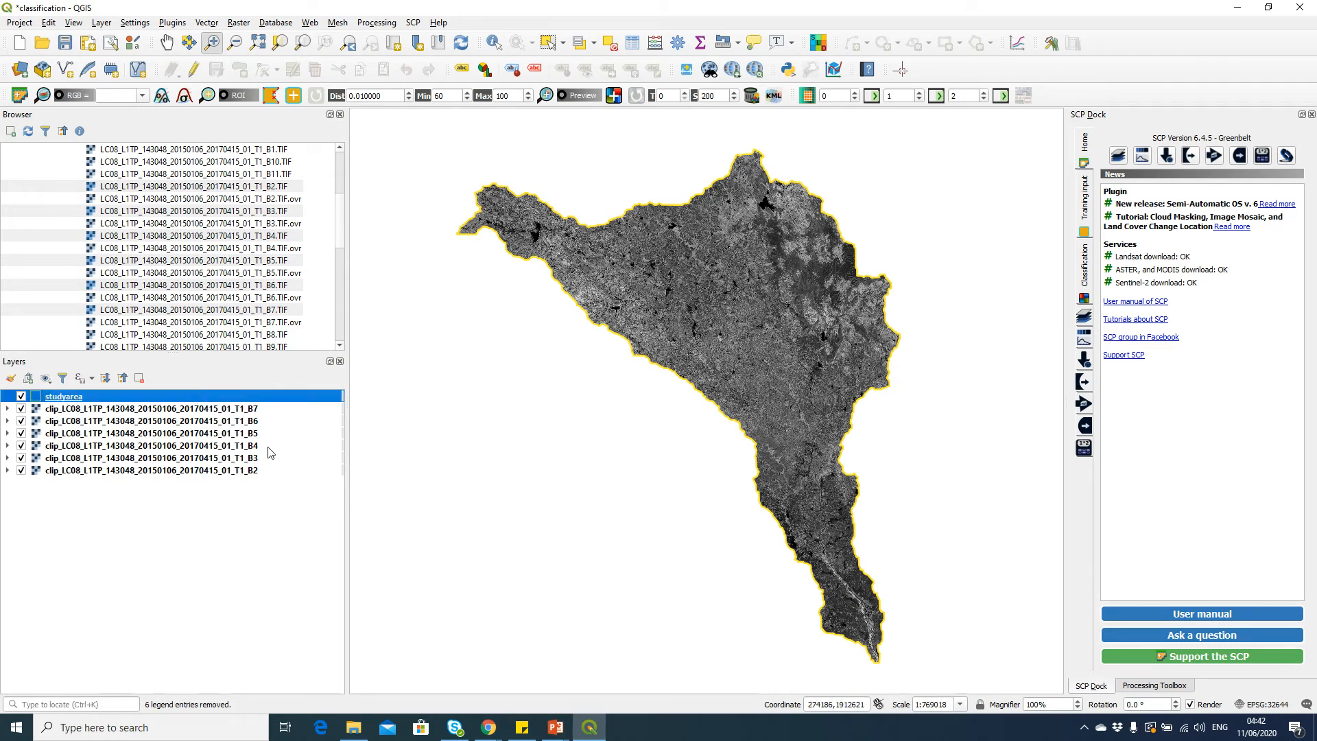
{"action": "left_click", "coordinate": [274, 410]}
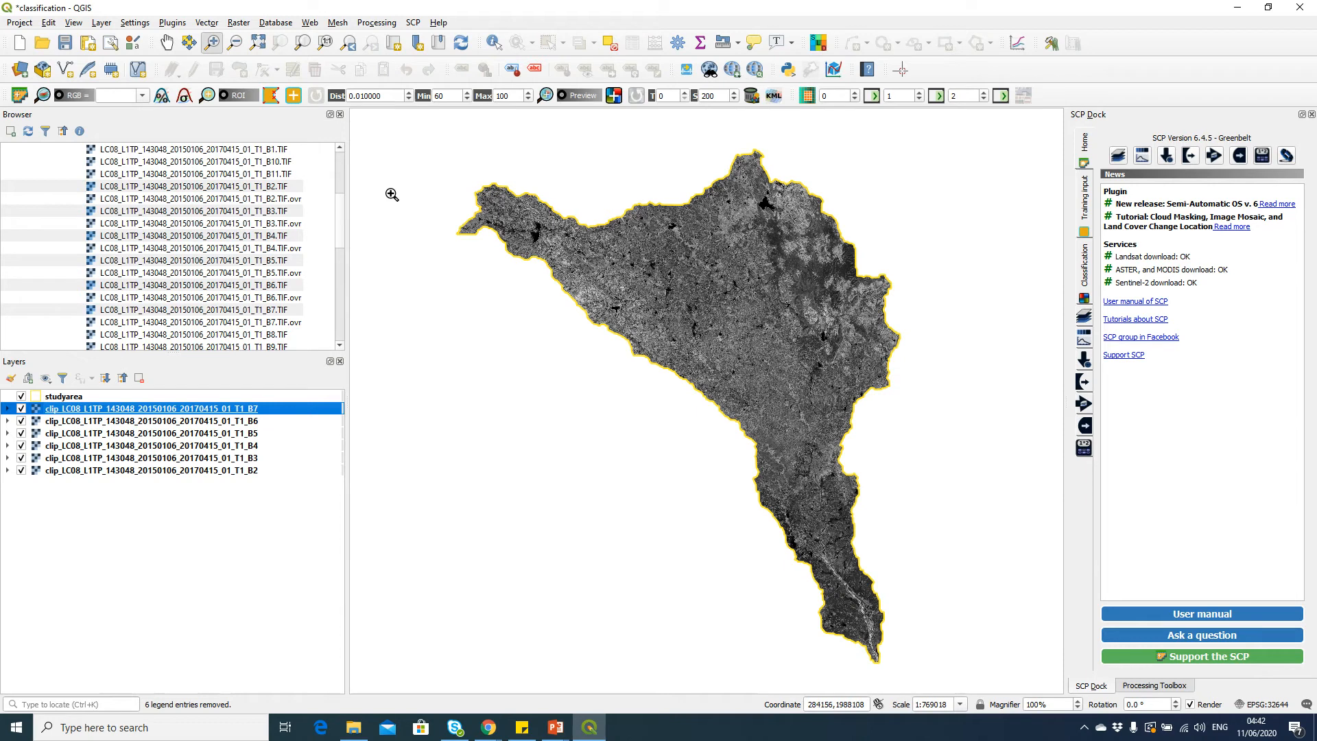
Reopen the SCP Band set tab and refresh the single band list to show the clipped bands
{"action": "left_click", "coordinate": [411, 28]}
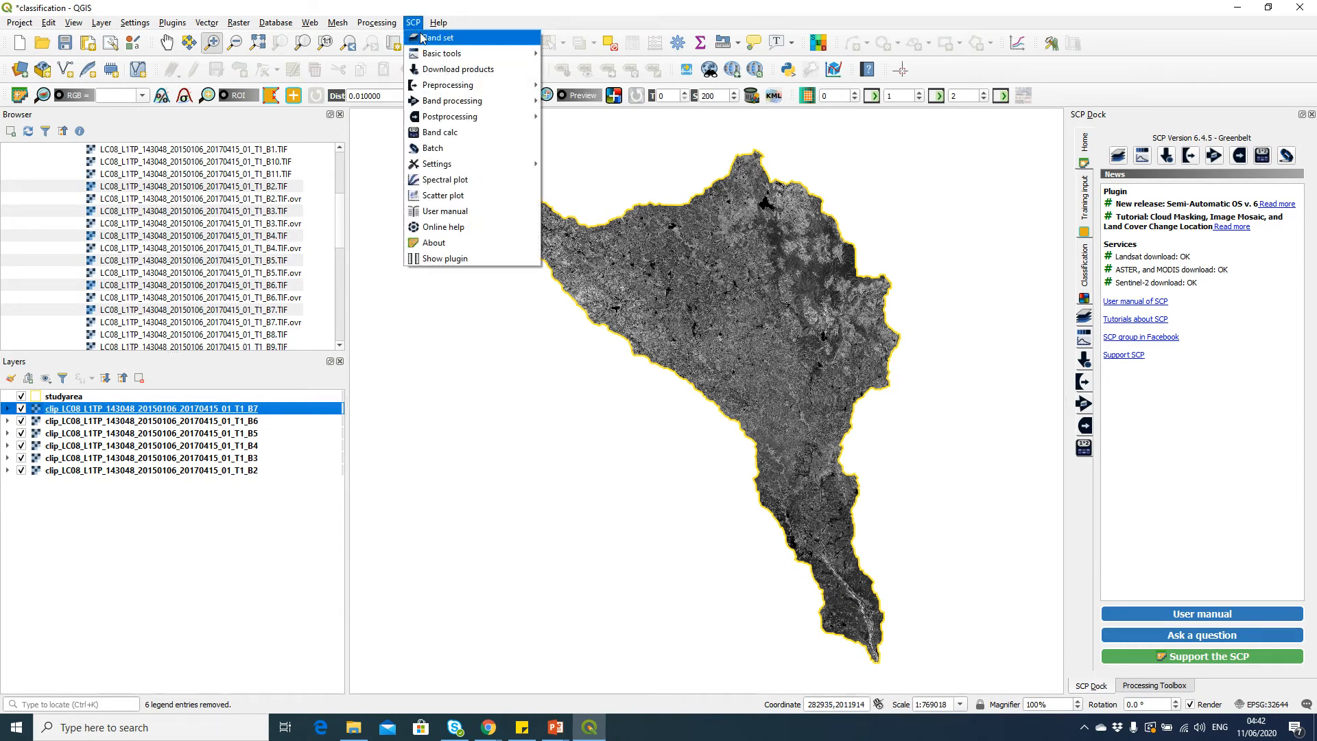
{"action": "left_click", "coordinate": [432, 37]}
{"action": "left_click_drag", "start_coordinate": [629, 125], "coordinate": [713, 165]}
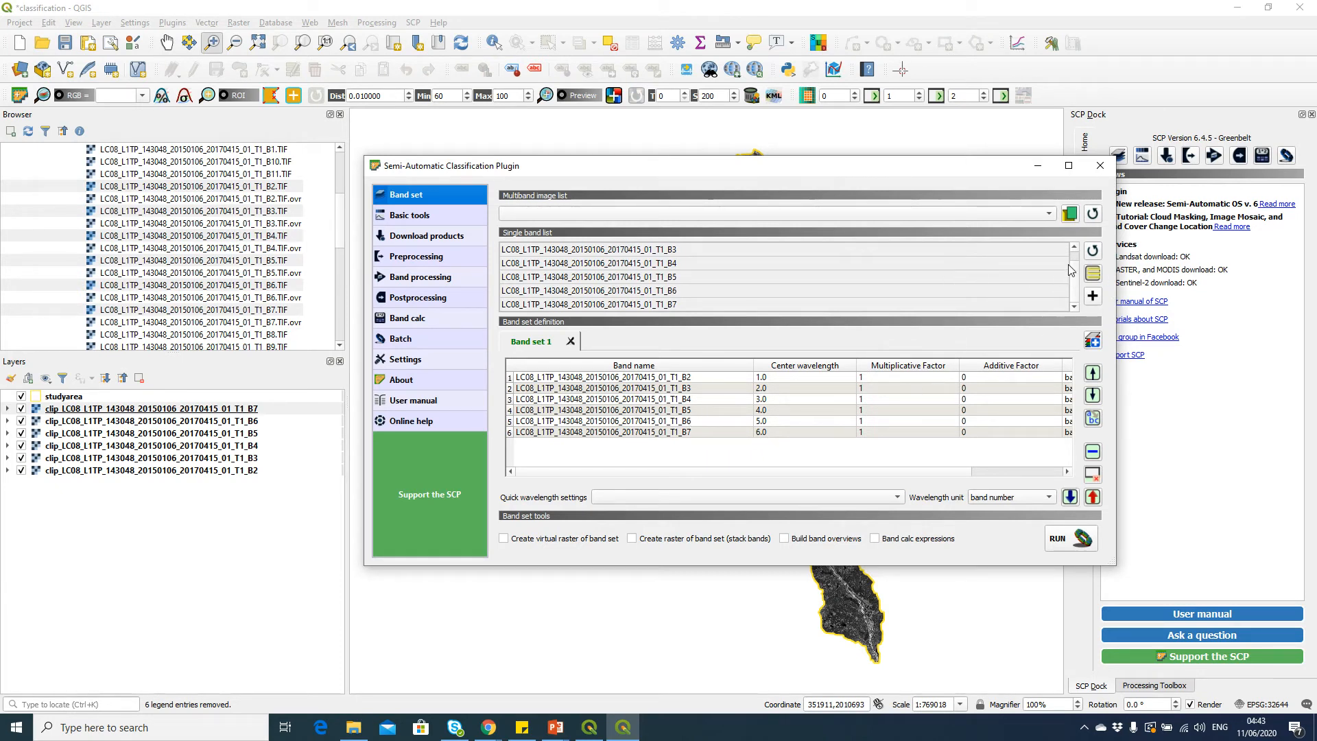
{"action": "left_click", "coordinate": [1091, 274]}
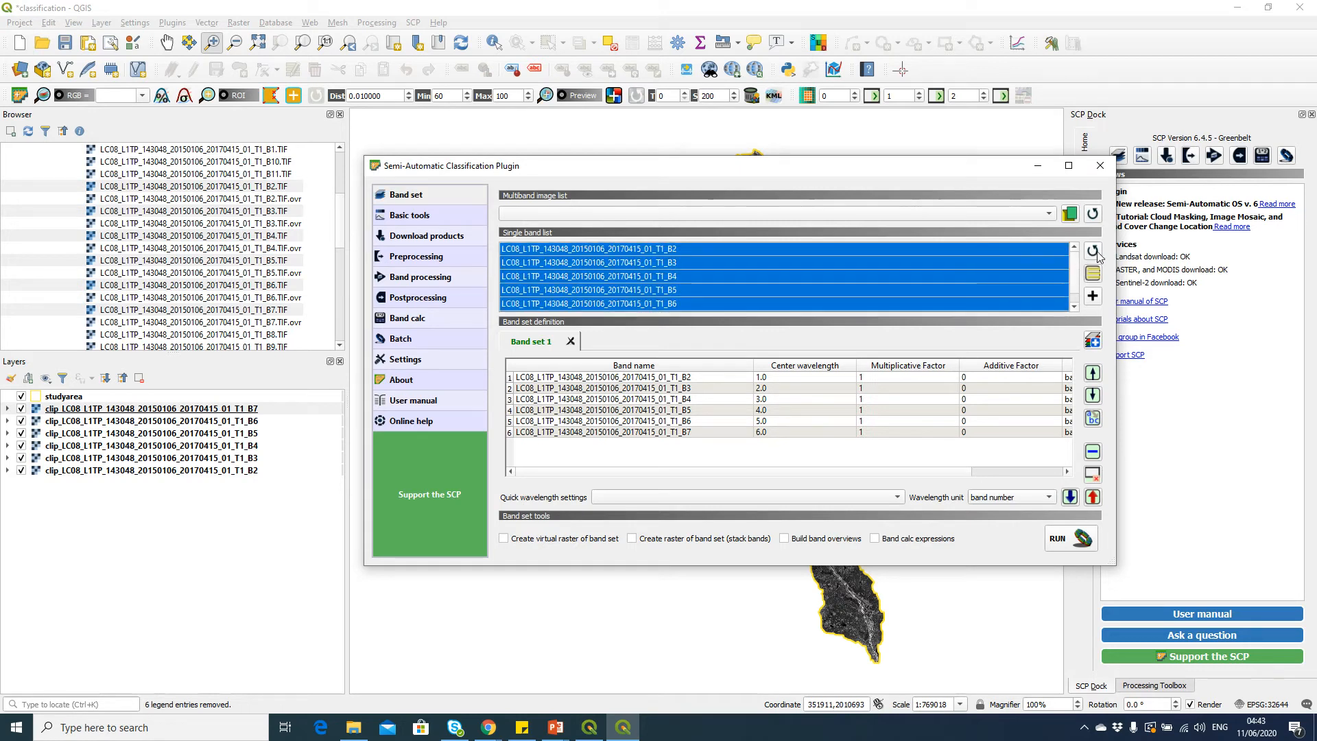
{"action": "left_click", "coordinate": [1093, 252]}
Clear all bands from Band set 1
{"action": "left_click", "coordinate": [676, 250]}
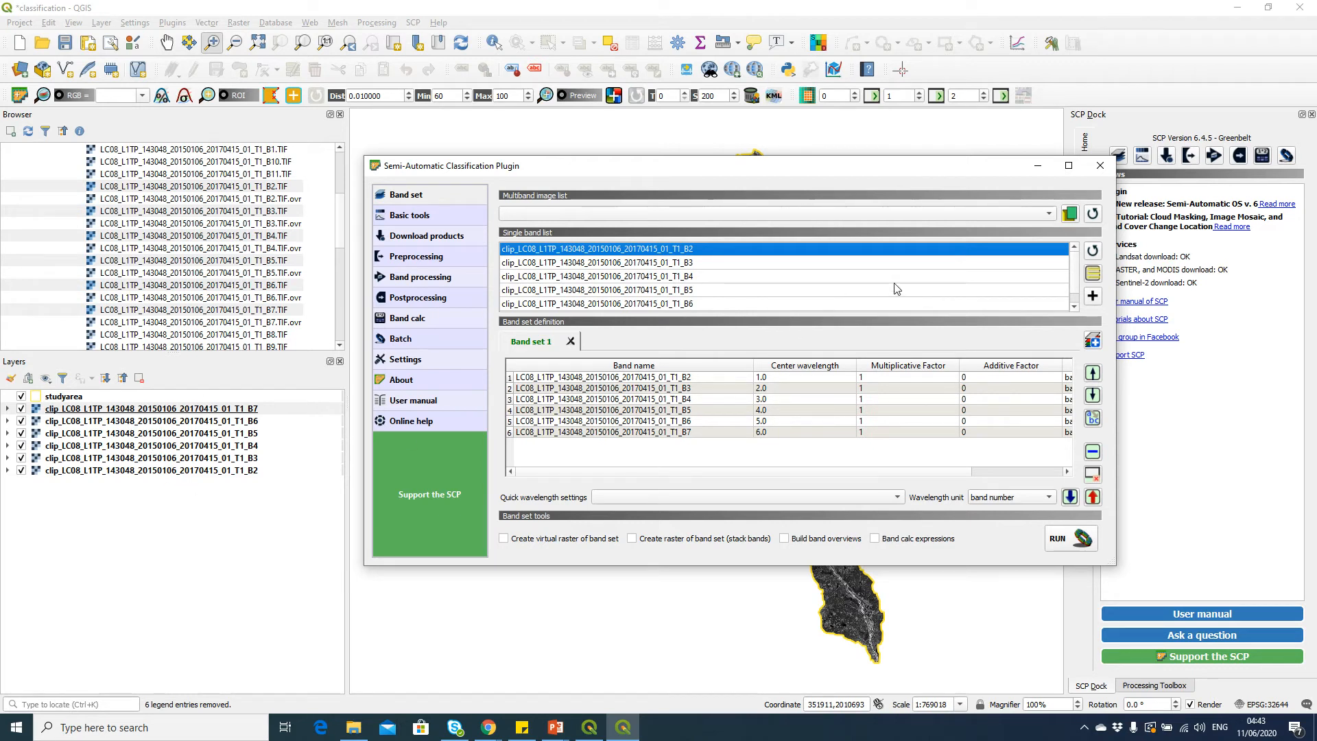
{"action": "scroll", "coordinate": [890, 285], "scroll_direction": "down", "scroll_amount": 1}
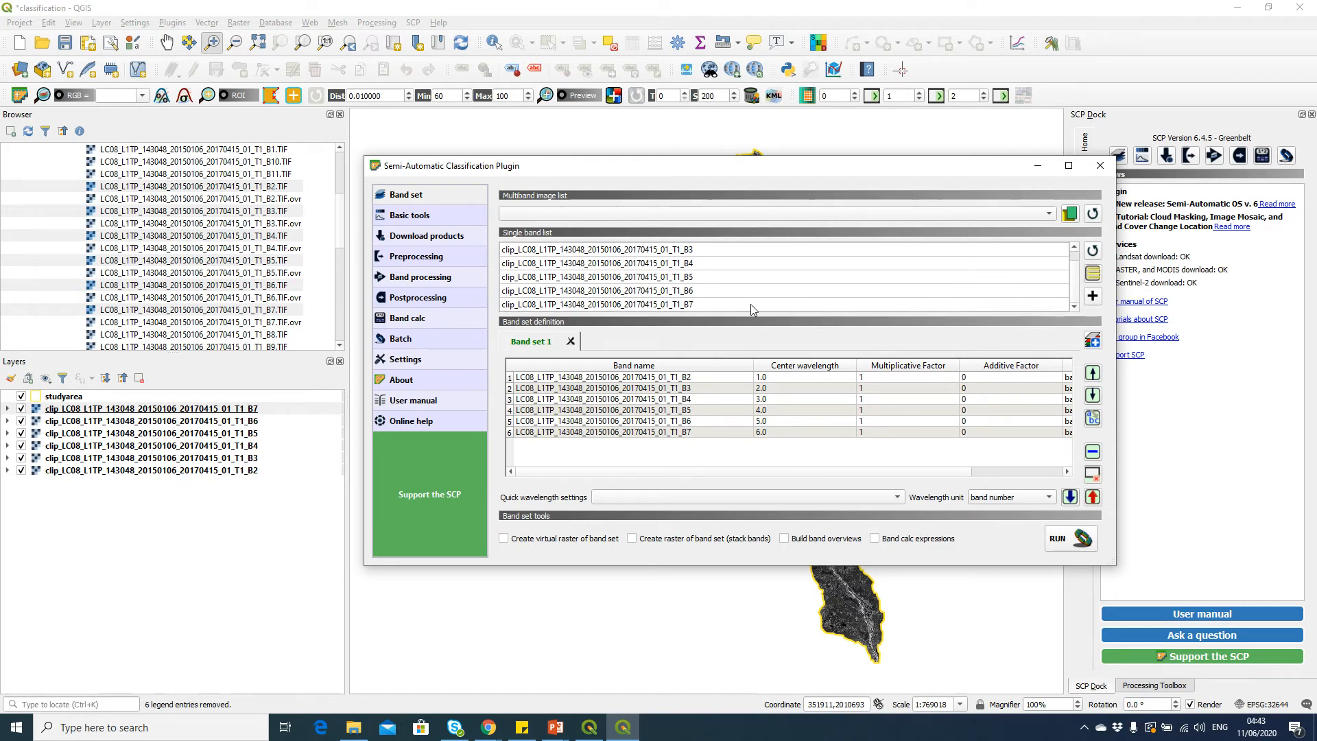
{"action": "left_click", "coordinate": [668, 380]}
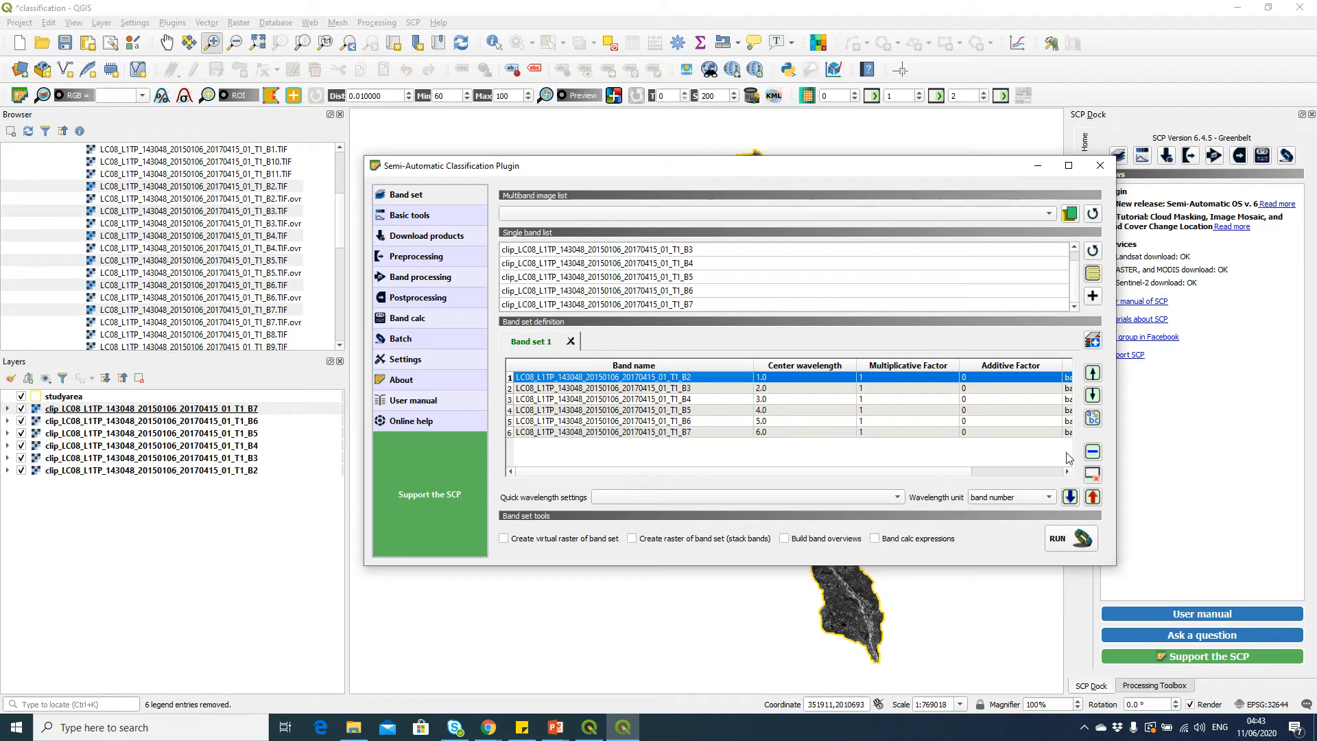
{"action": "left_click", "coordinate": [1092, 473]}
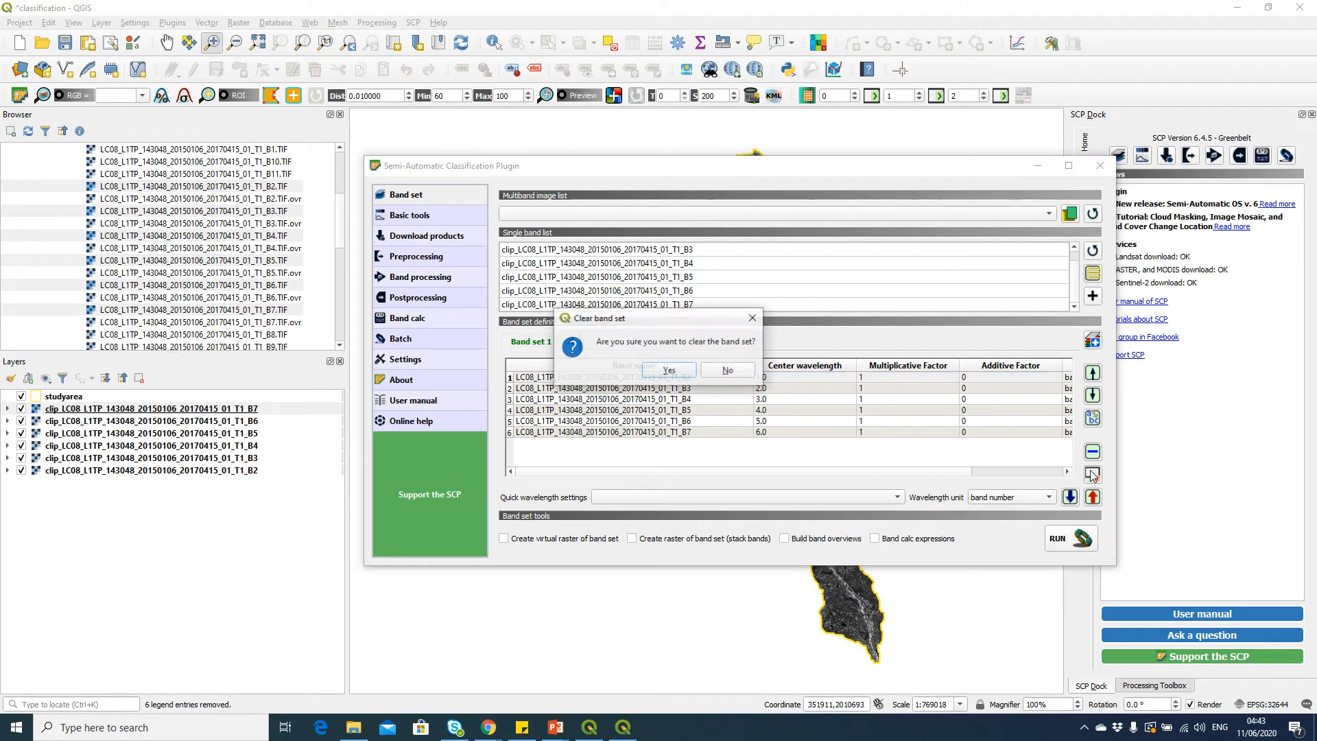
{"action": "left_click", "coordinate": [683, 375]}
Confirm clearing the band set, then add the six clipped bands B2 to B7 to Band set 1
{"action": "left_click", "coordinate": [684, 250]}
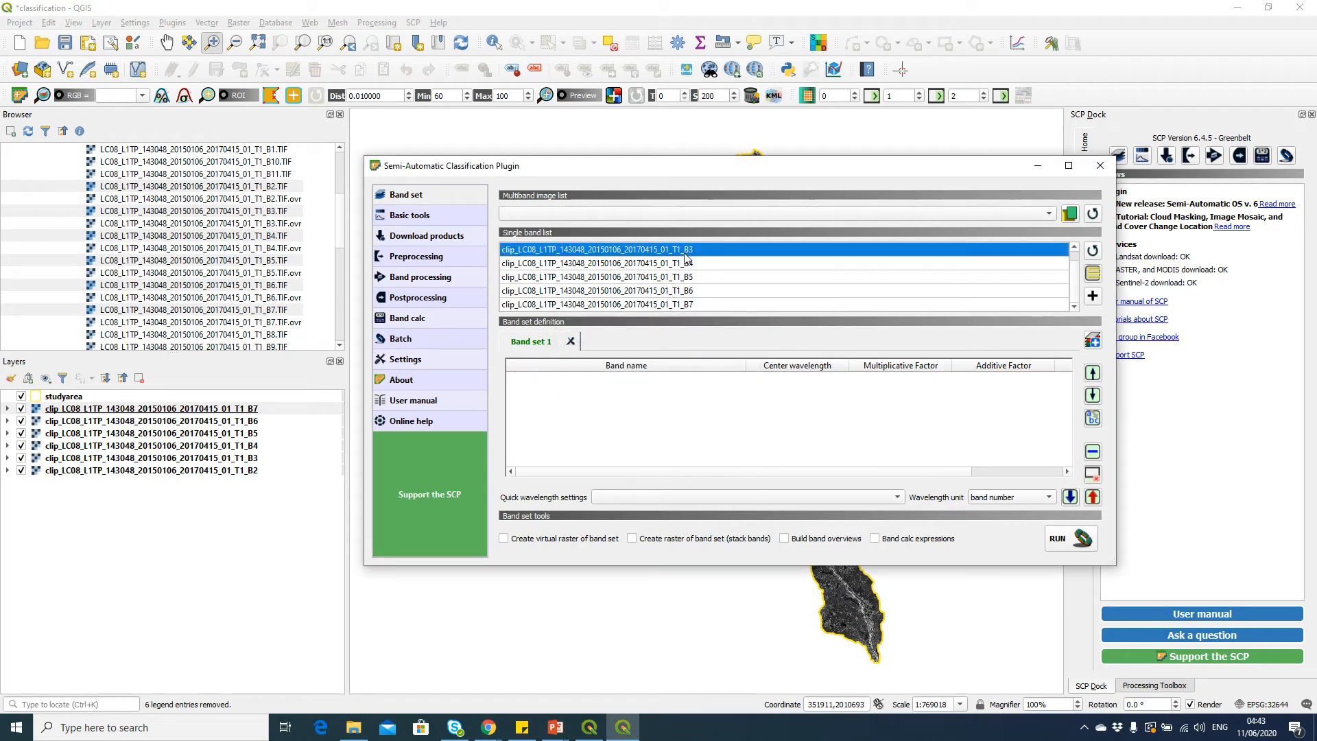
{"action": "scroll", "coordinate": [713, 294], "scroll_direction": "up", "scroll_amount": 1}
{"action": "left_click", "coordinate": [715, 251]}
{"action": "scroll", "coordinate": [715, 260], "scroll_direction": "down", "scroll_amount": 1}
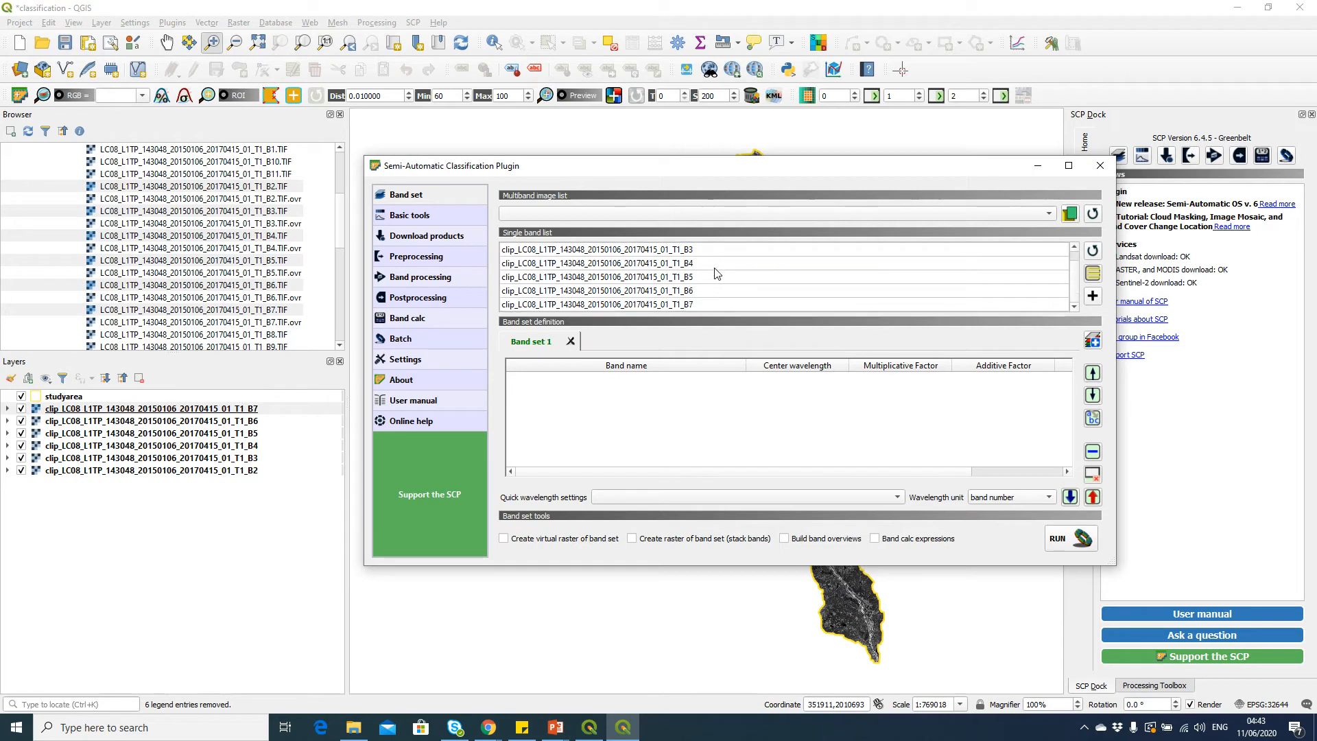
{"action": "left_click", "coordinate": [704, 305], "text": "shift"}
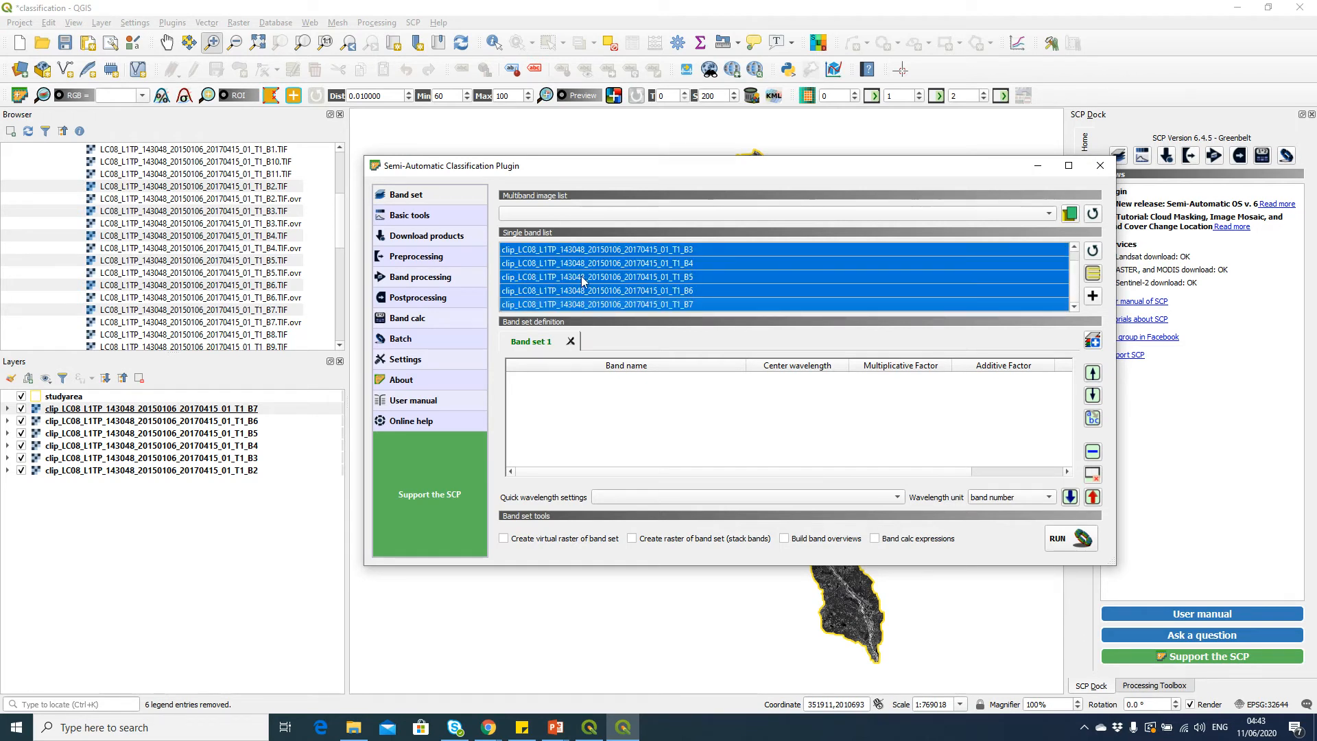
{"action": "left_click", "coordinate": [1093, 298]}
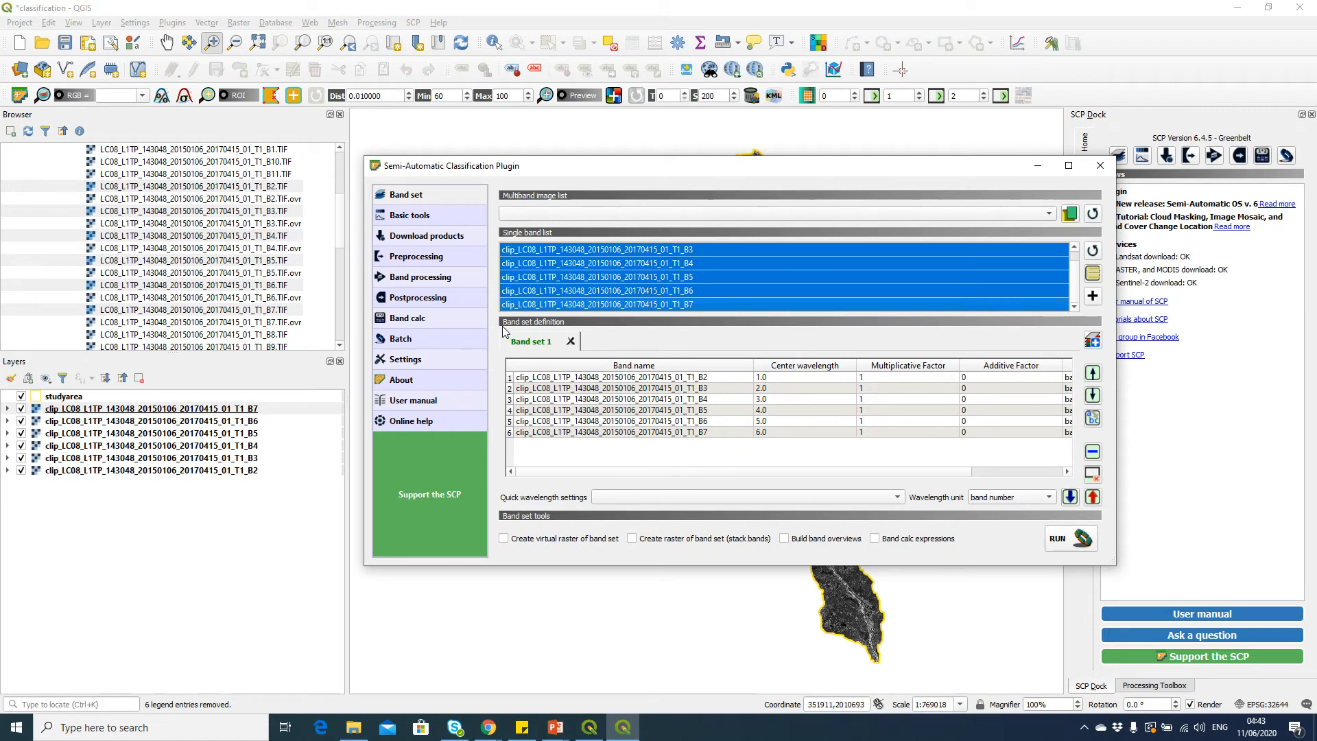
Open Landsat preprocessing and select the LC08_L1TP_143048_20150106_20170415_01_T1_MTL metadata file from the raw Landsat8 folder
{"action": "left_click", "coordinate": [439, 264]}
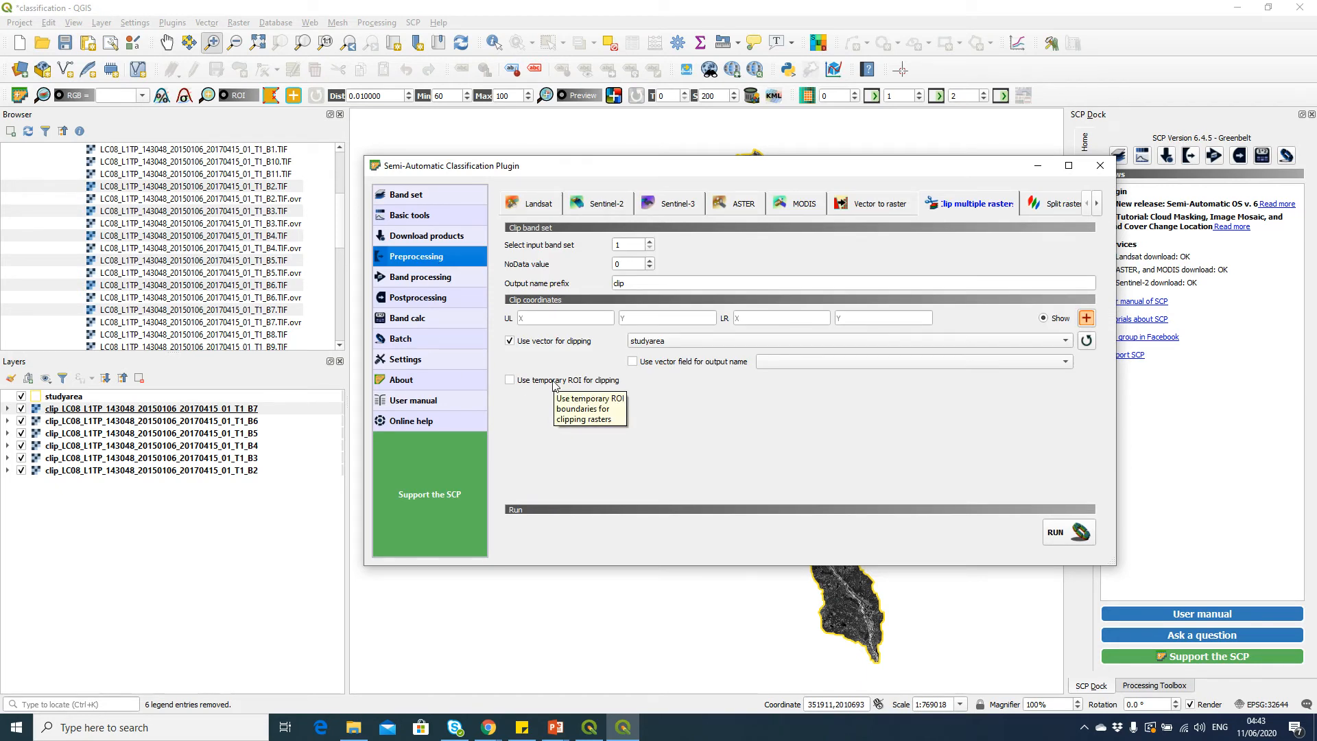
{"action": "left_click", "coordinate": [545, 208]}
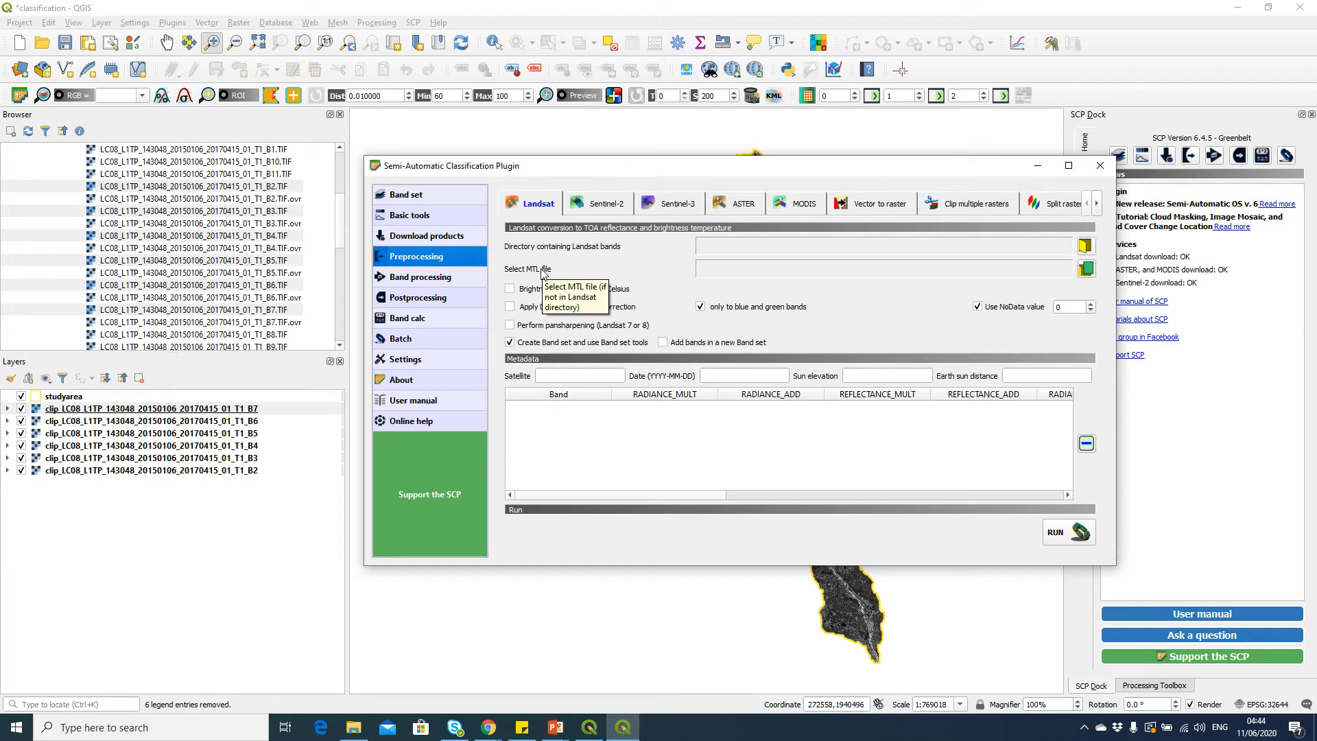
{"action": "left_click", "coordinate": [1085, 269]}
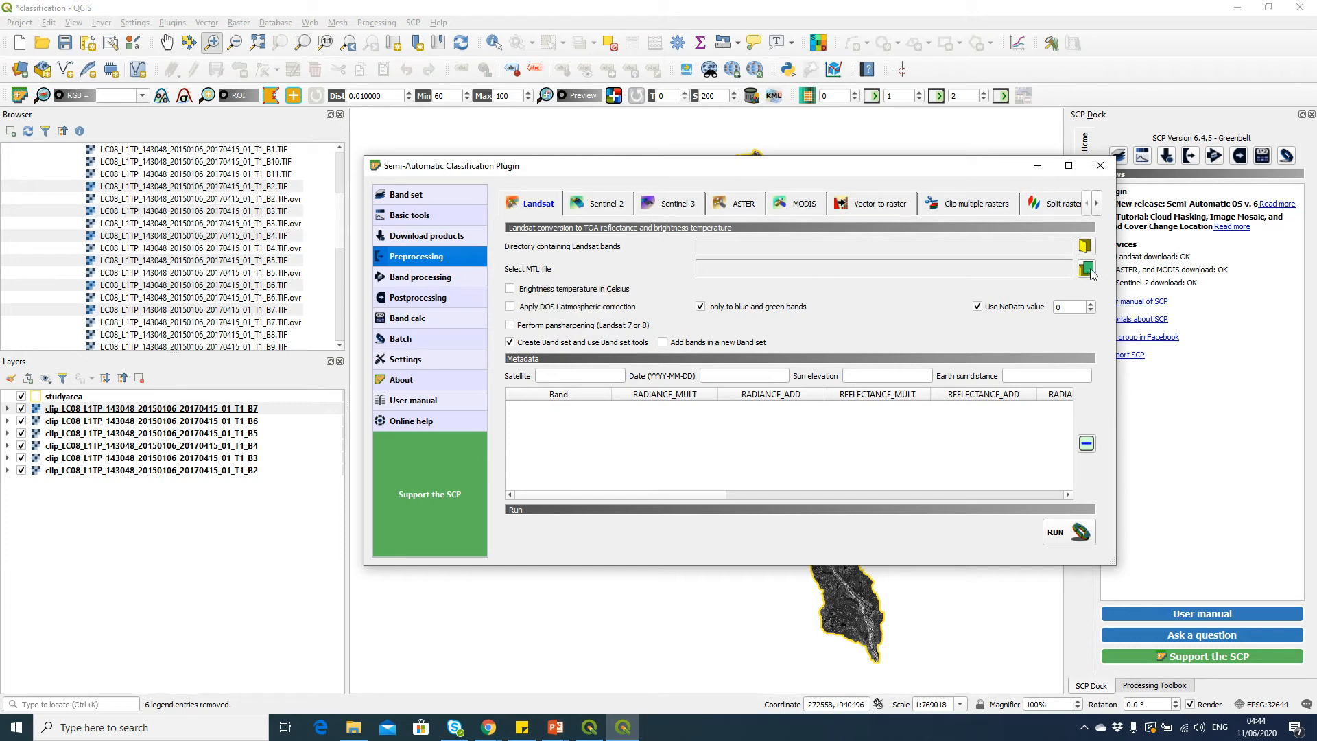
{"action": "left_click_drag", "start_coordinate": [798, 187], "coordinate": [740, 154]}
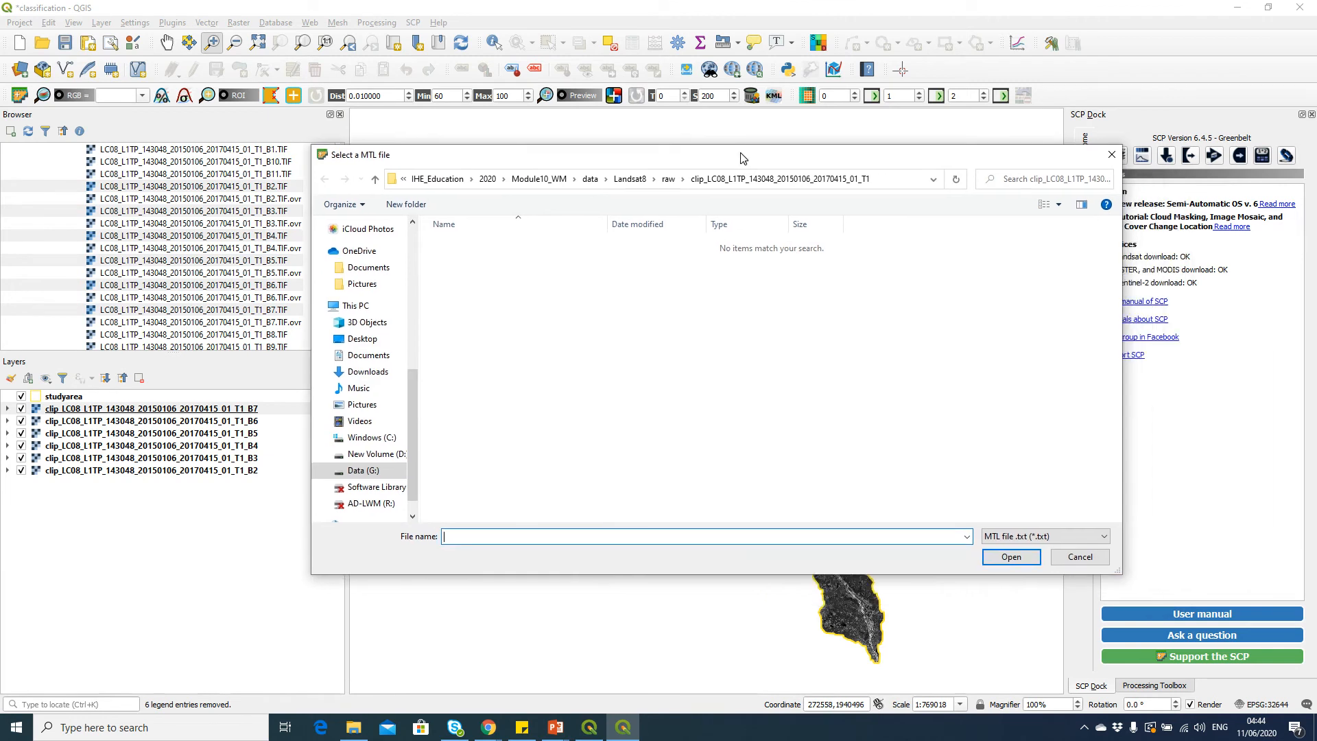
{"action": "left_click", "coordinate": [631, 179]}
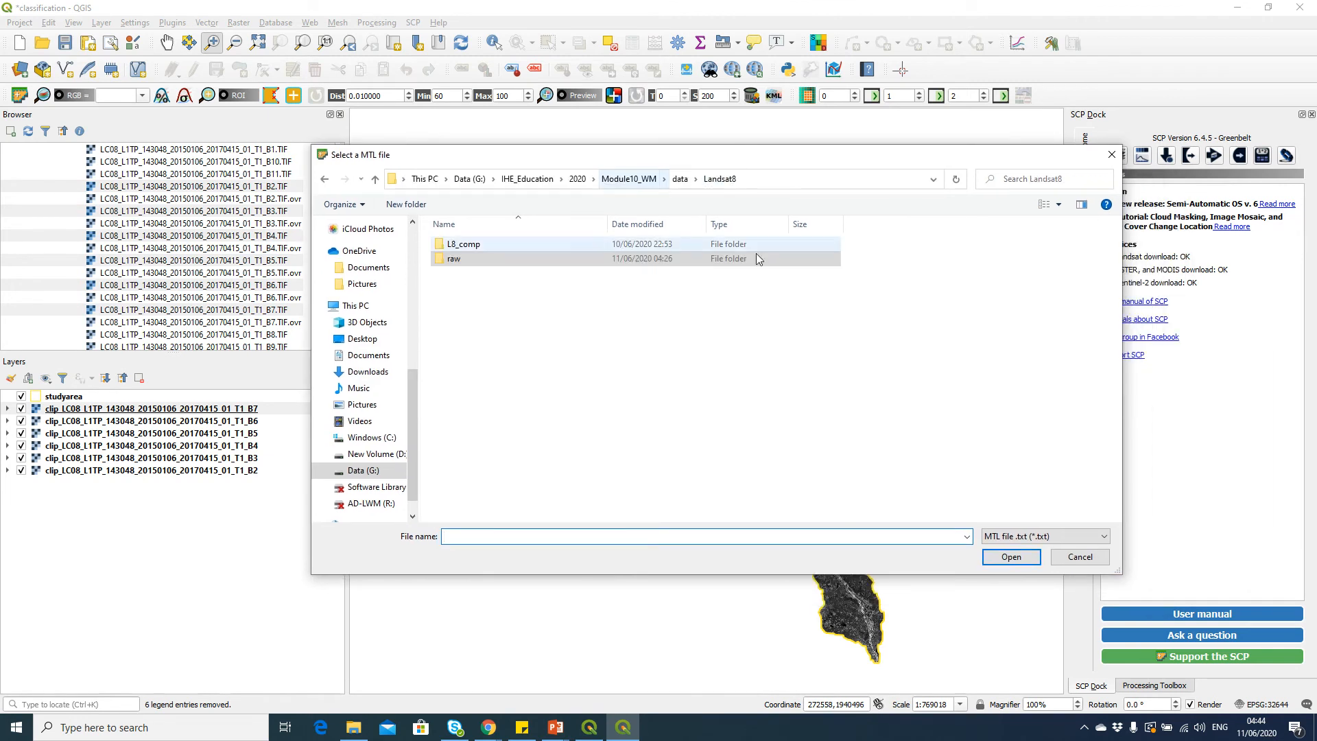
{"action": "double_click", "coordinate": [516, 259]}
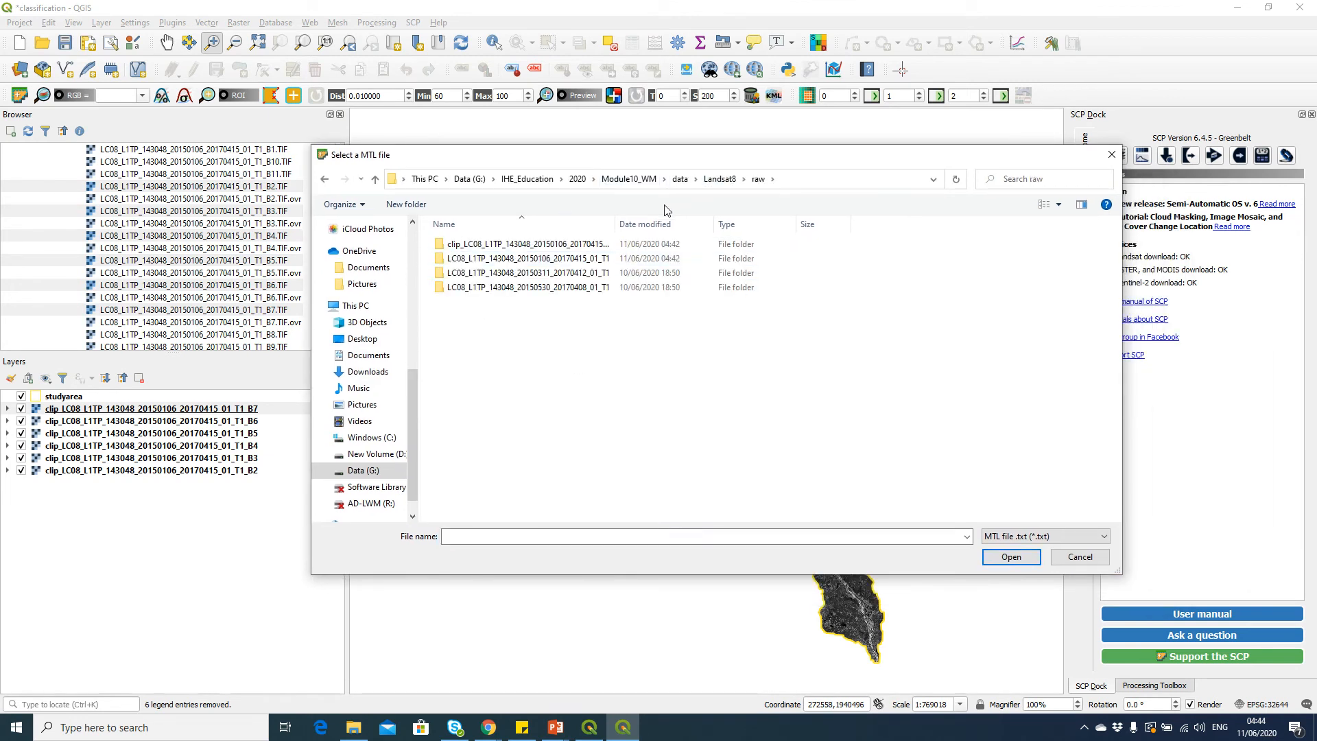
{"action": "double_click", "coordinate": [544, 258]}
{"action": "left_click", "coordinate": [535, 247]}
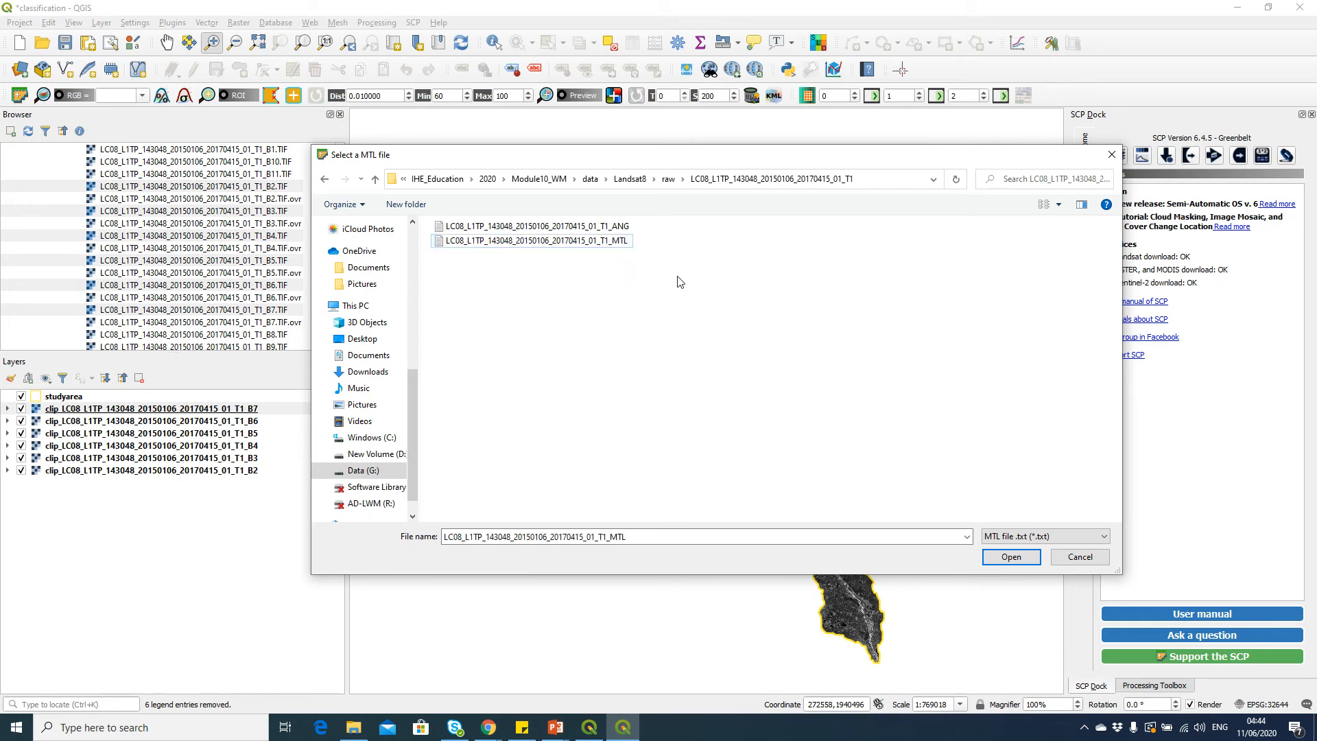
{"action": "left_click", "coordinate": [1011, 557]}
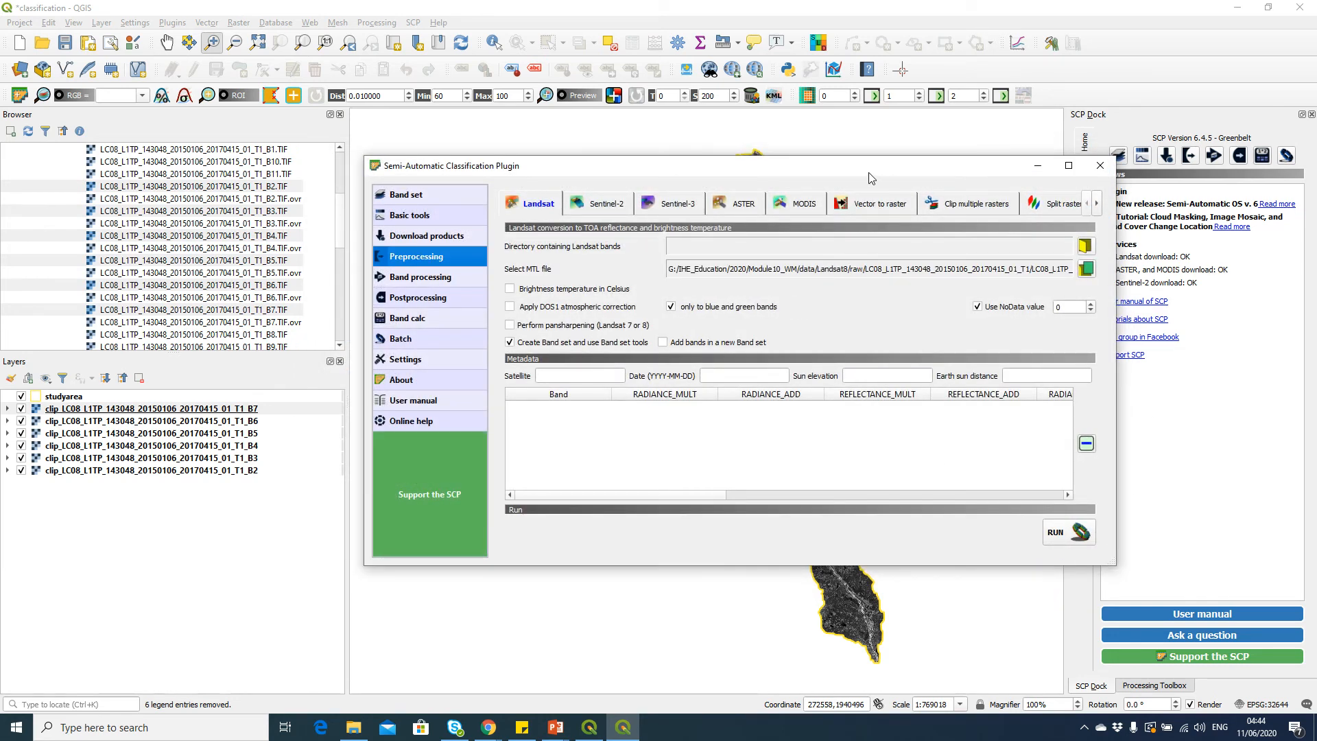
Set the directory containing Landsat bands to the clip_LC08_L1TP_143048_20150106_20170415_01_T1 folder
{"action": "left_click_drag", "start_coordinate": [872, 177], "coordinate": [772, 164]}
{"action": "left_click", "coordinate": [985, 233]}
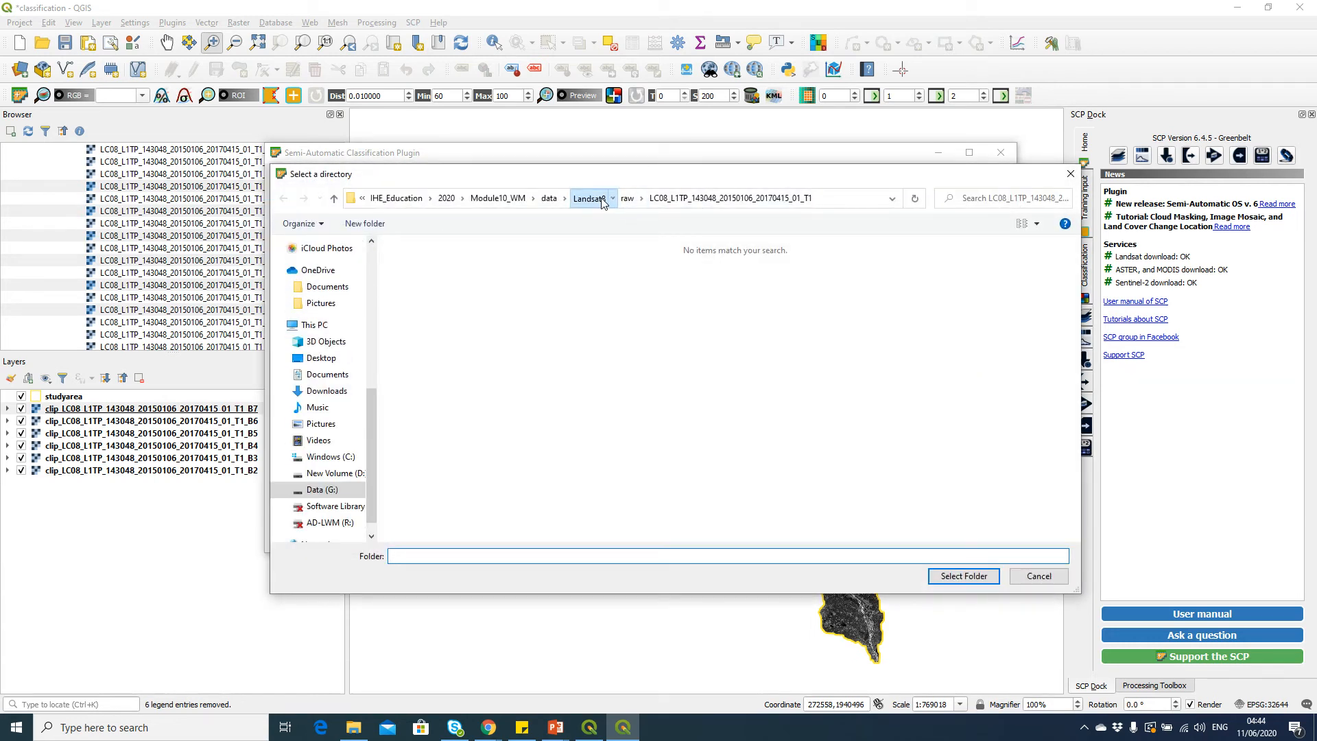
{"action": "left_click", "coordinate": [589, 197]}
{"action": "double_click", "coordinate": [436, 278]}
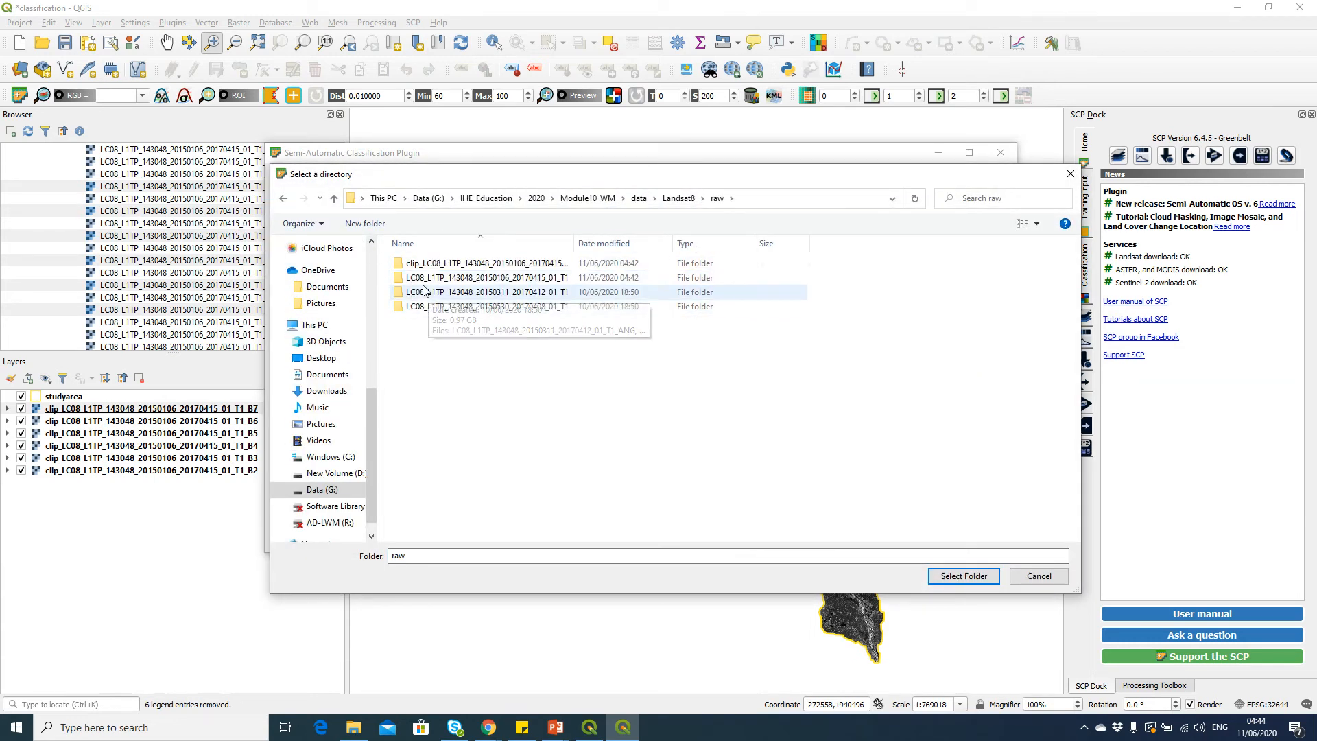
{"action": "left_click", "coordinate": [456, 262]}
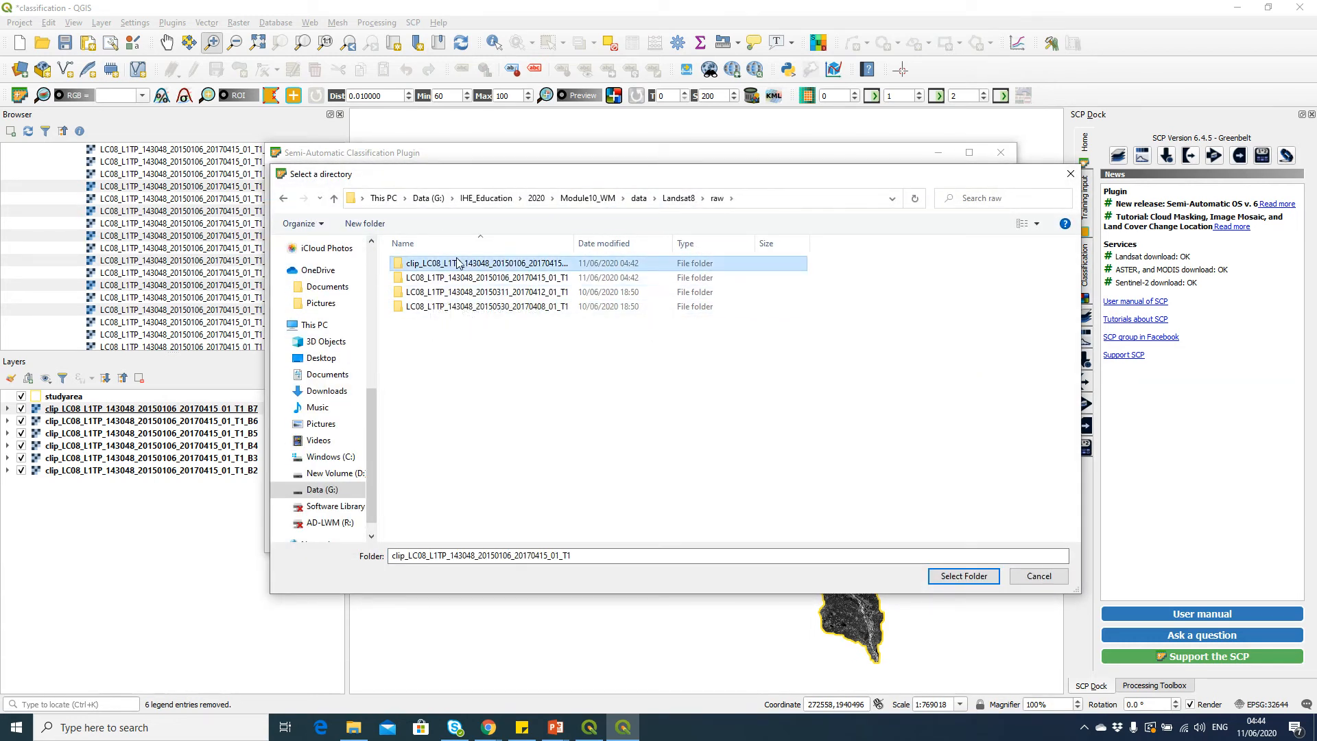
{"action": "left_click", "coordinate": [967, 576]}
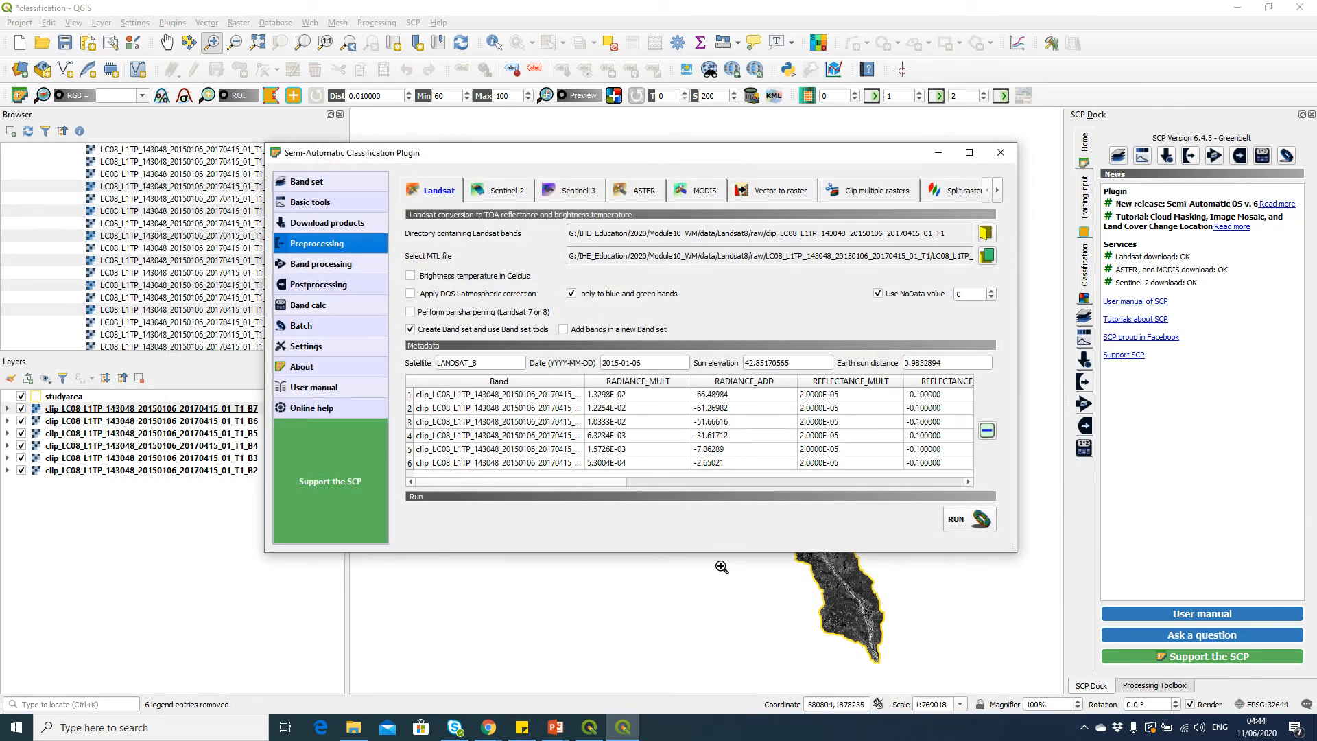
Start the conversion and create a new output folder named RT_LC08_L1TP_143048_20150106_20170415_01_T1 inside the raw folder
{"action": "left_click_drag", "start_coordinate": [584, 382], "coordinate": [642, 392]}
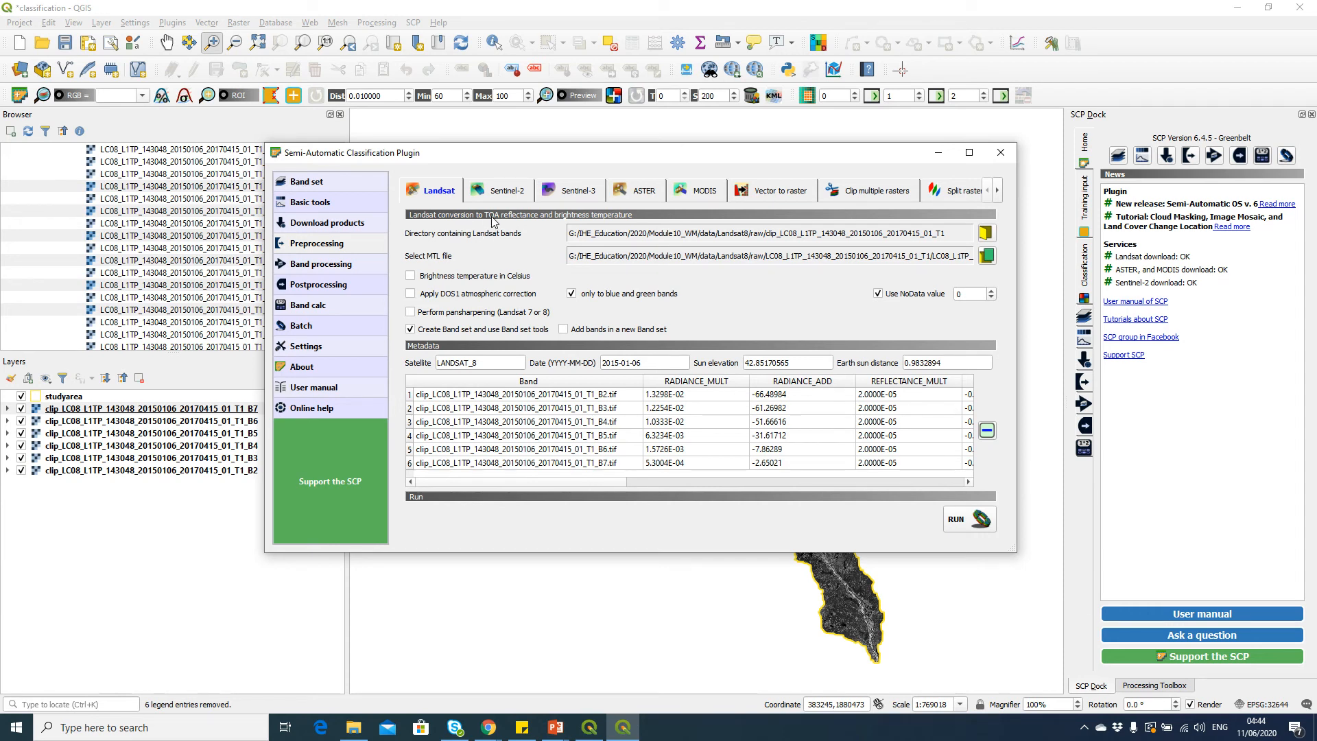
{"action": "left_click", "coordinate": [969, 526]}
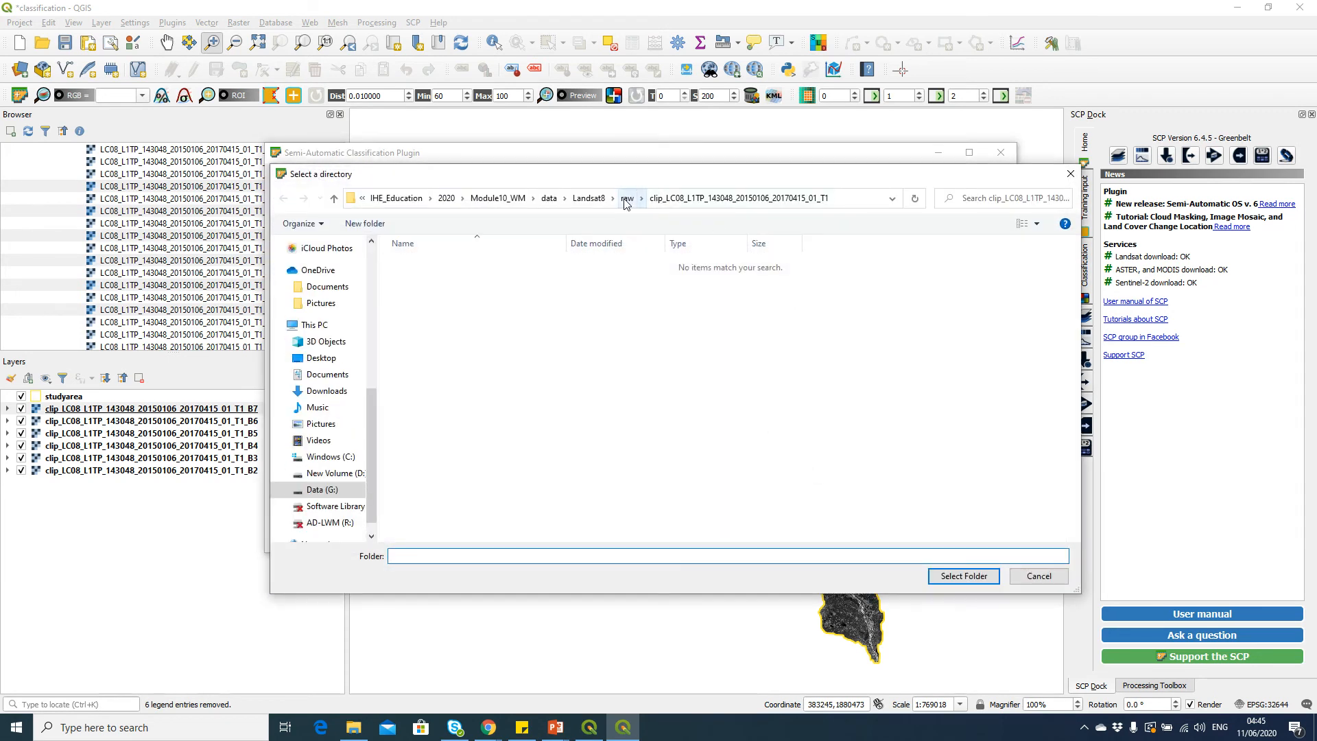
{"action": "left_click", "coordinate": [630, 201]}
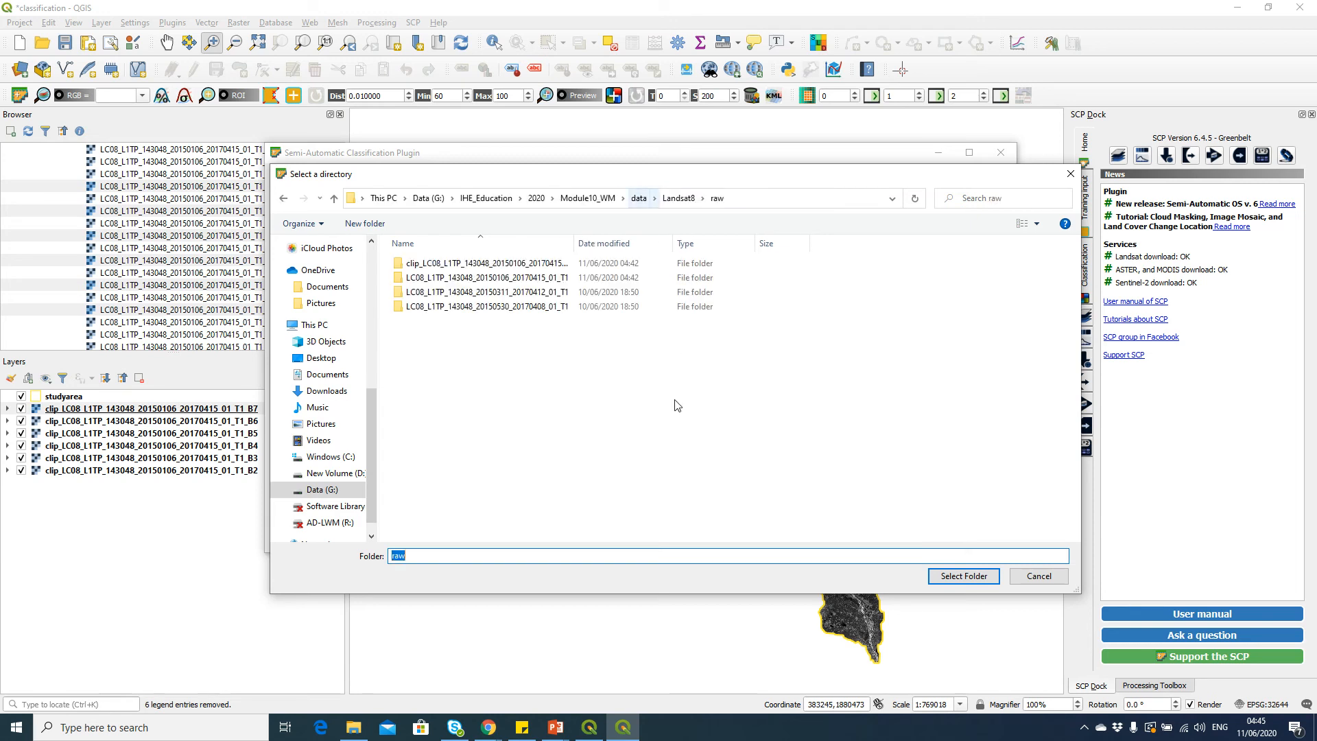
{"action": "left_click", "coordinate": [485, 277]}
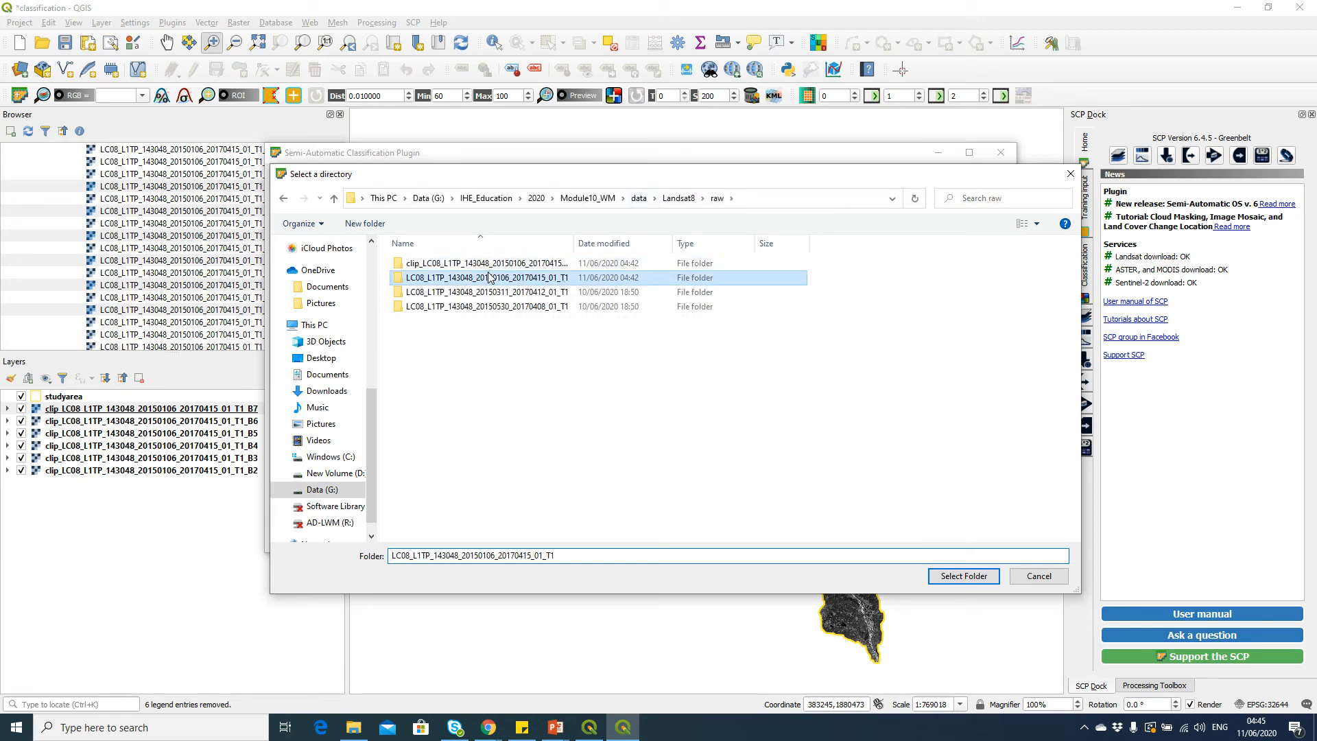
{"action": "left_click", "coordinate": [395, 557]}
{"action": "type", "text": "RT"}
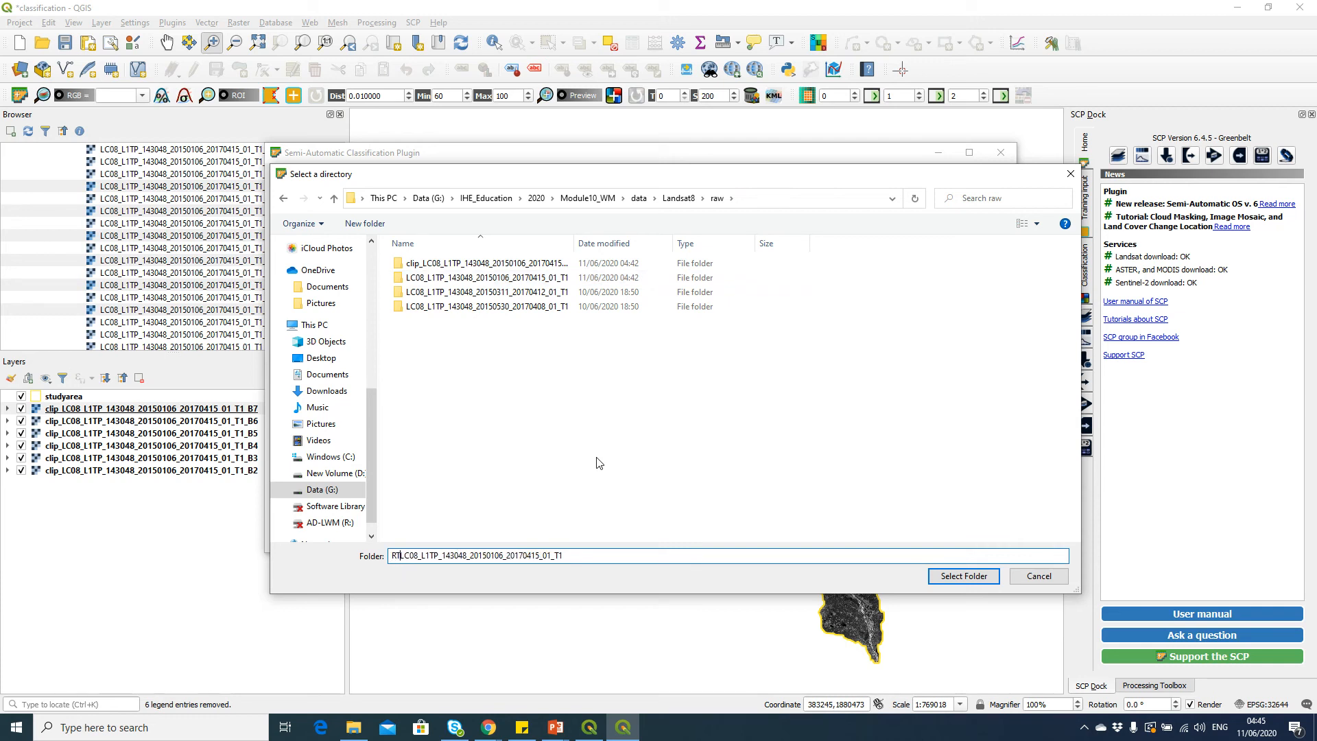
{"action": "type", "text": "_"}
{"action": "key", "text": "ctrl+a"}
{"action": "key", "text": "ctrl+c"}
{"action": "key", "text": "BackSpace"}
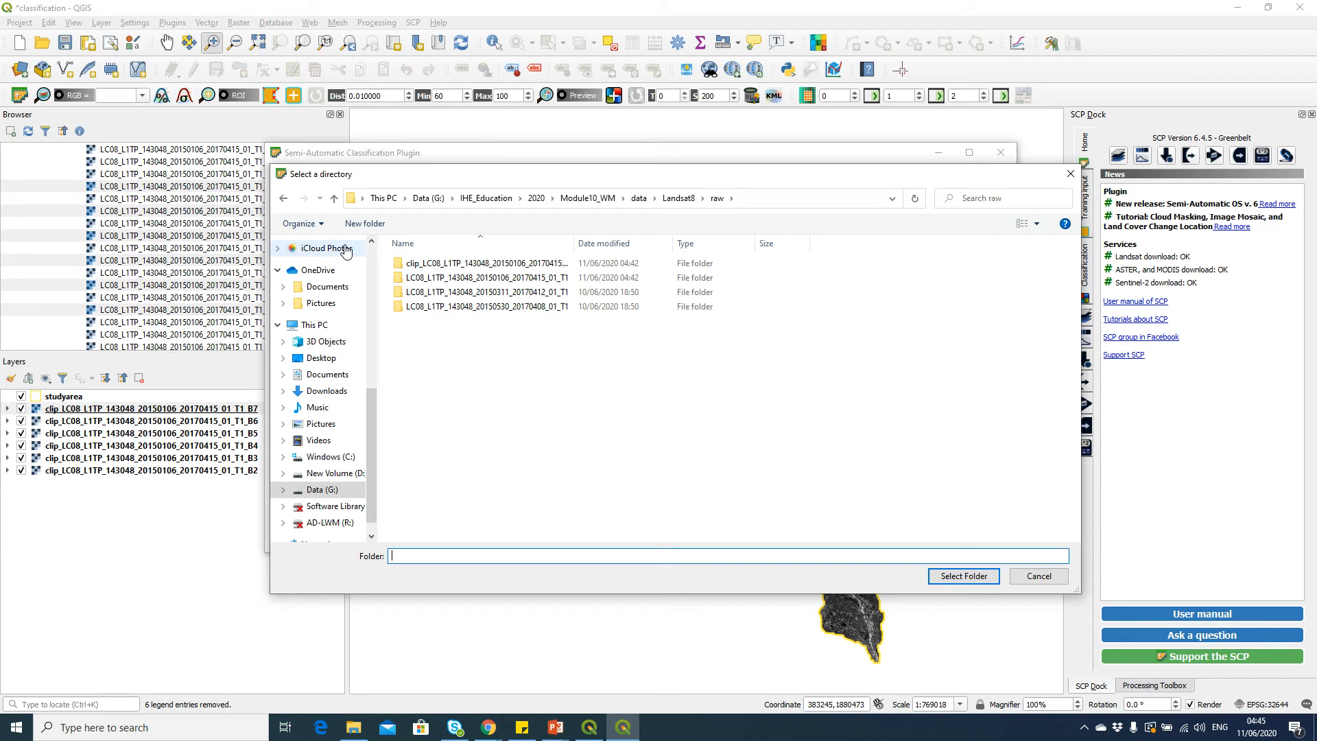
{"action": "left_click", "coordinate": [365, 222]}
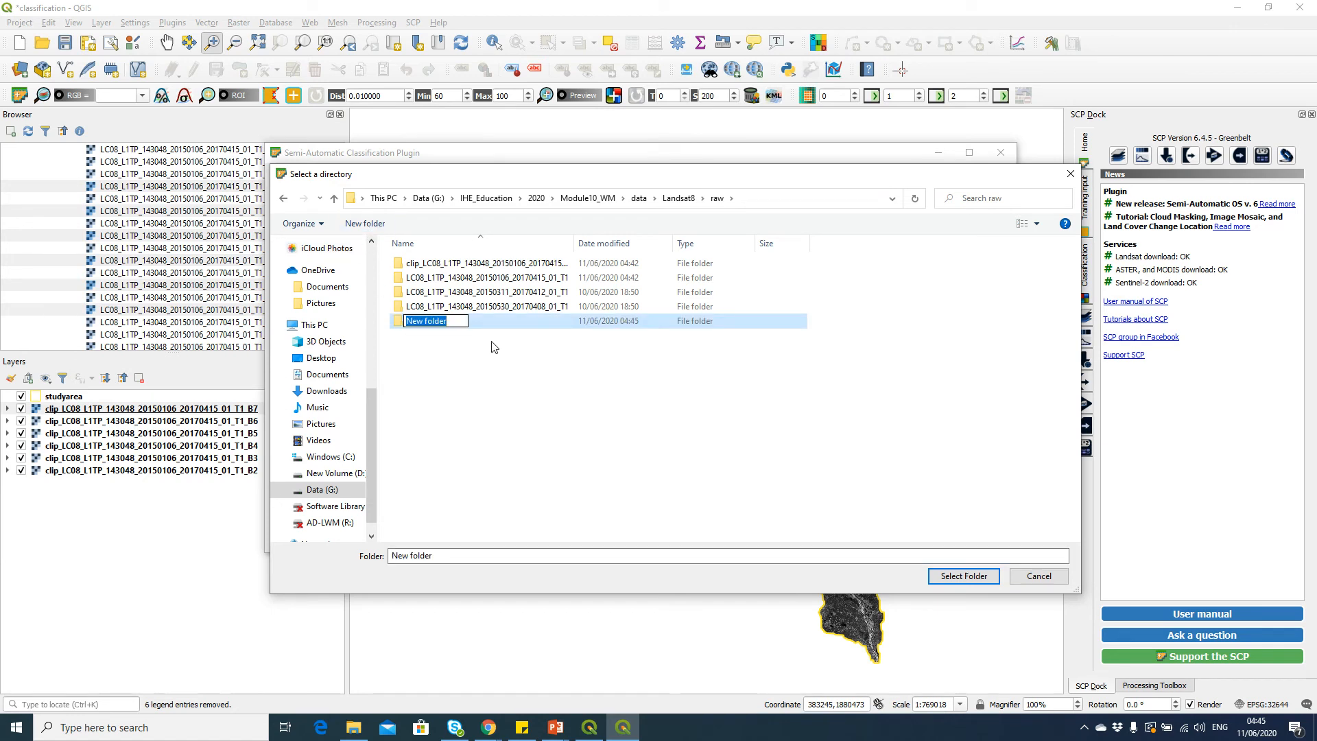
{"action": "key", "text": "ctrl+v"}
{"action": "key", "text": "Return"}
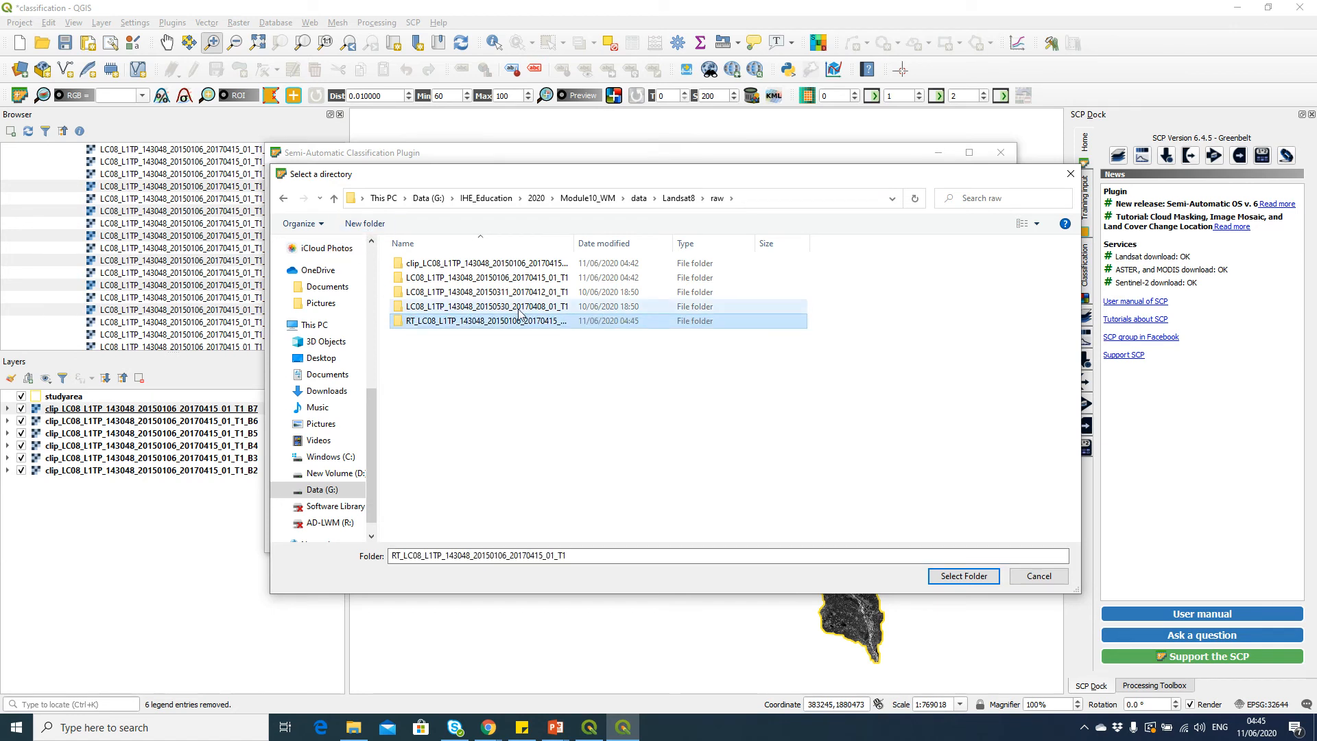
Select the new RT_LC08_L1TP_143048_20150106_20170415_01_T1 folder as output to run the TOA reflectance conversion
{"action": "double_click", "coordinate": [576, 243]}
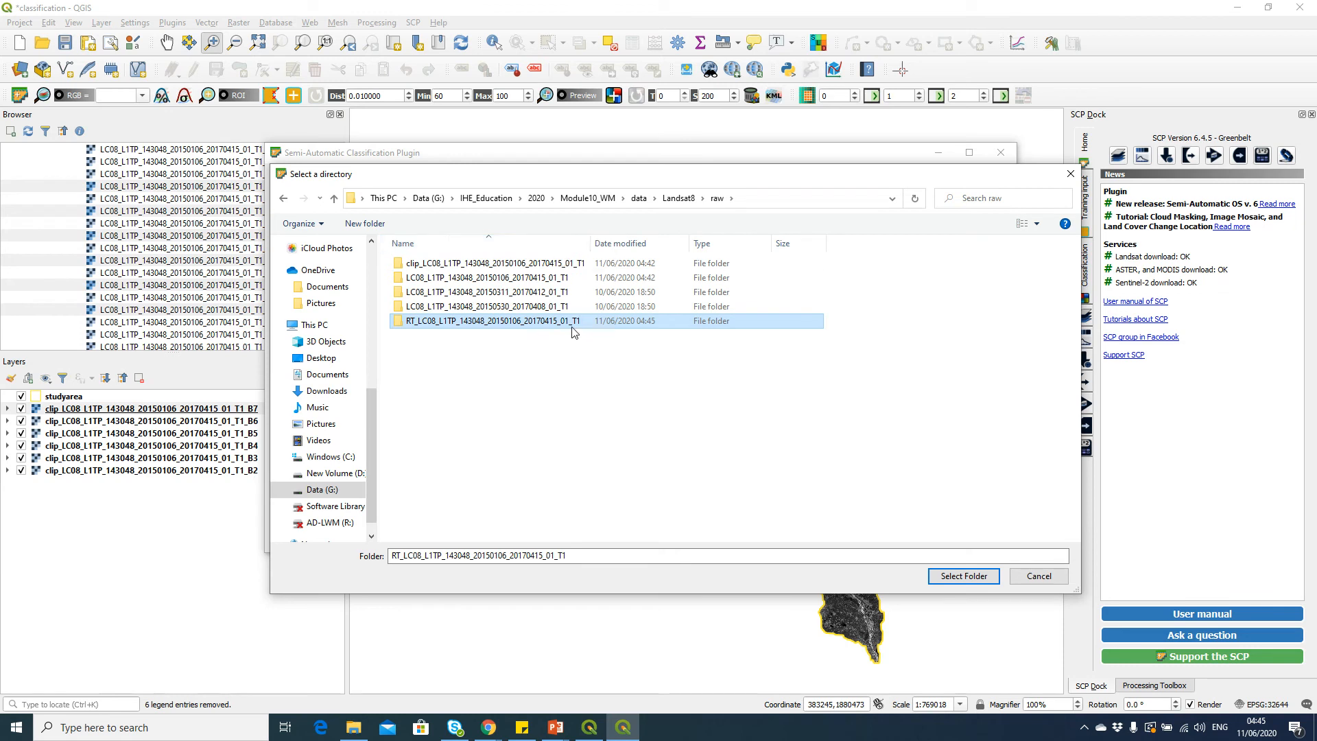
{"action": "left_click", "coordinate": [575, 327]}
{"action": "left_click", "coordinate": [698, 379]}
{"action": "left_click", "coordinate": [581, 325]}
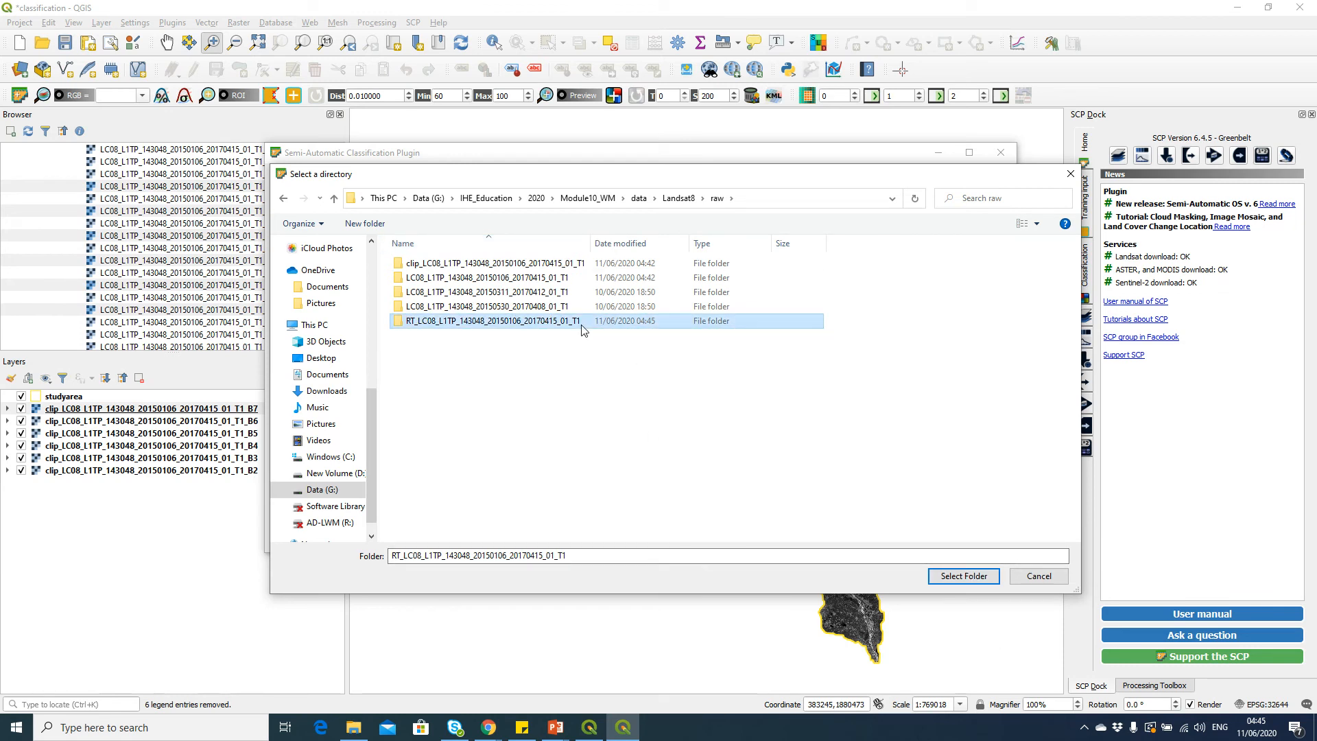
{"action": "left_click", "coordinate": [963, 576]}
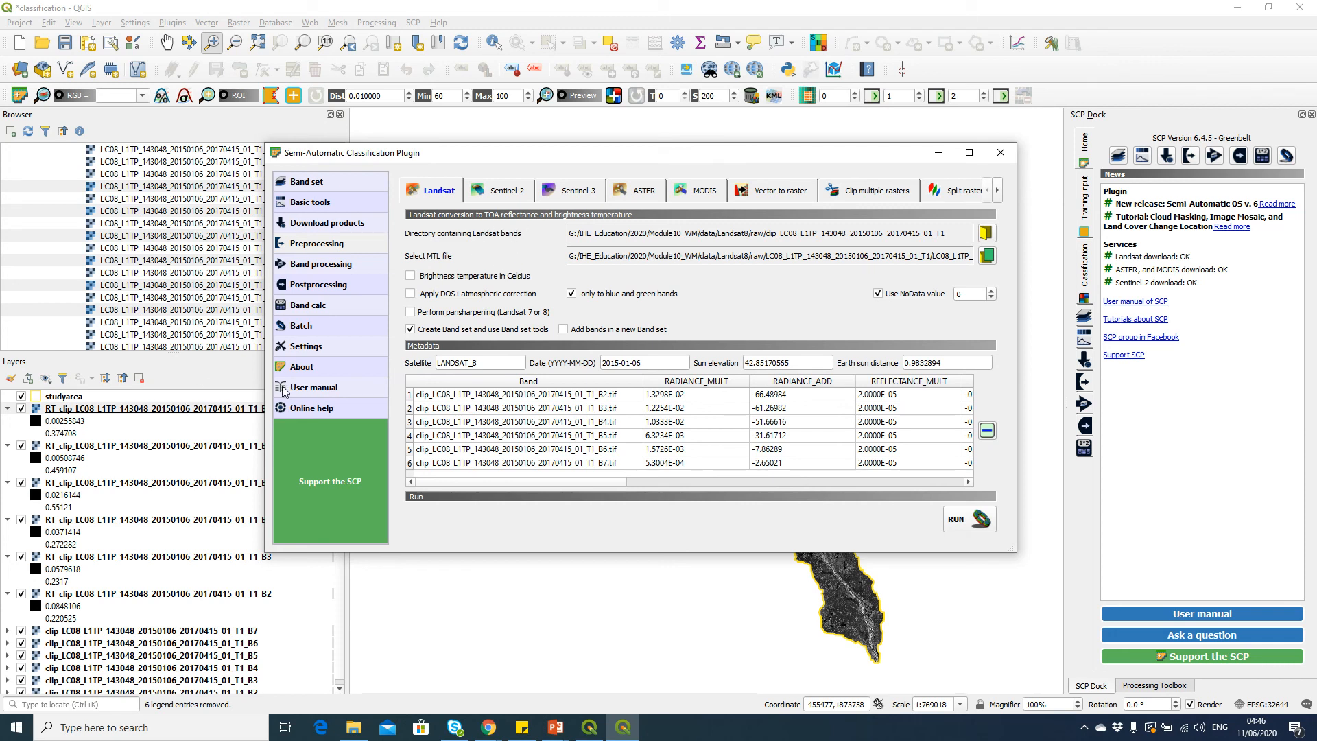
Remove the six original clip_LC08 band layers from the layer list
{"action": "left_click", "coordinate": [242, 410]}
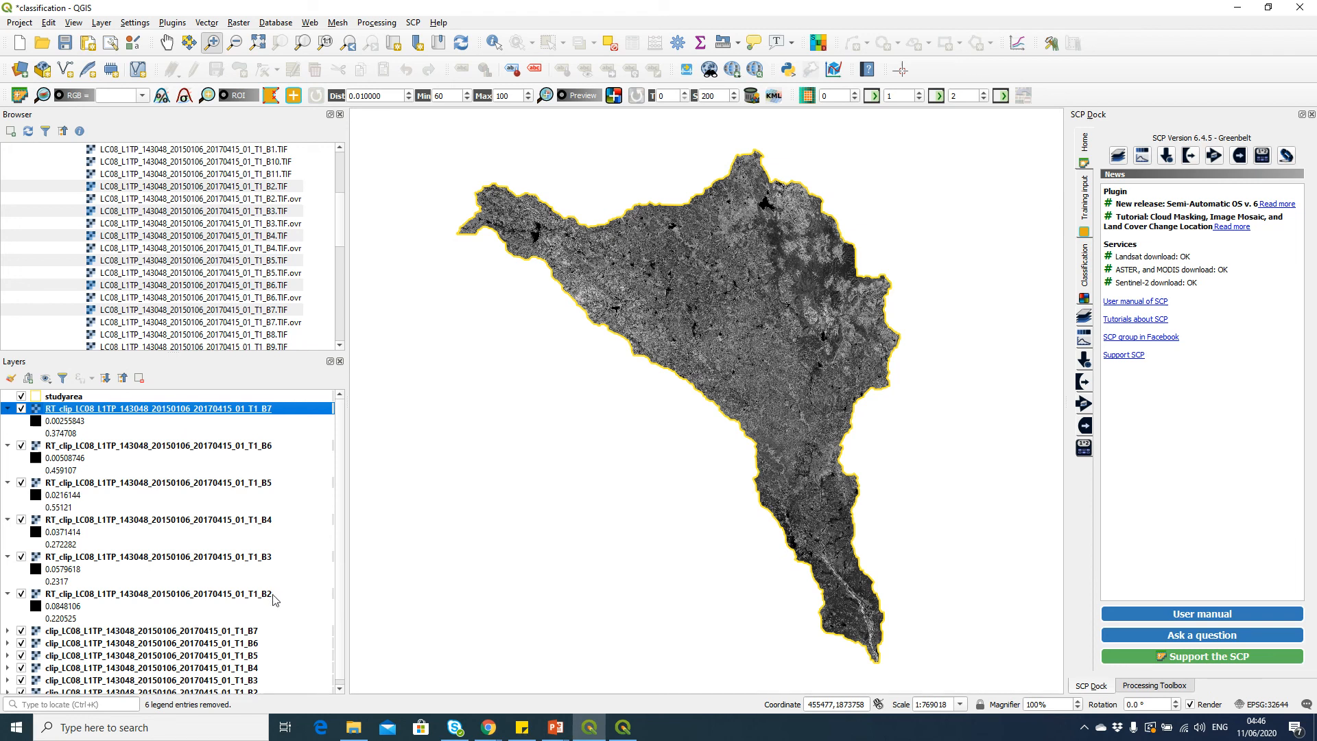
{"action": "scroll", "coordinate": [280, 589], "scroll_direction": "down", "scroll_amount": 1}
{"action": "left_click", "coordinate": [264, 626]}
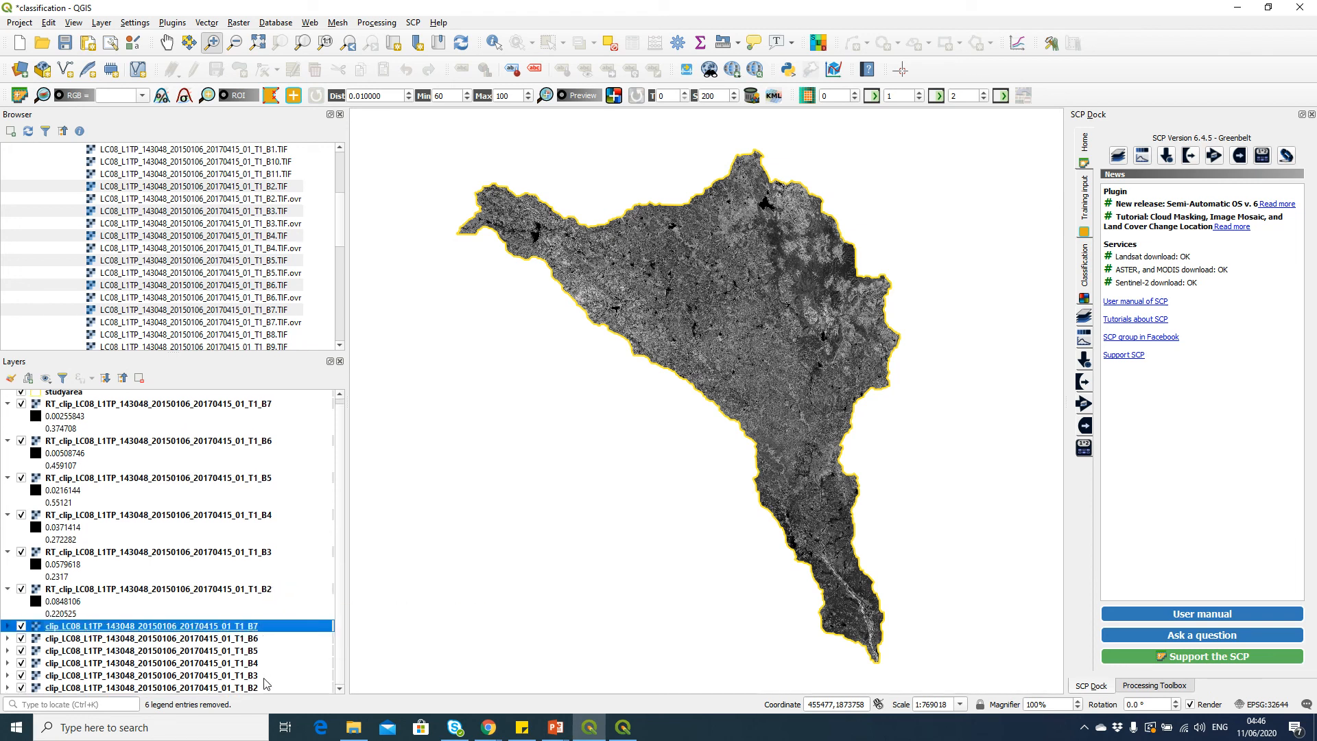
{"action": "left_click", "coordinate": [266, 685], "text": "shift"}
{"action": "right_click", "coordinate": [264, 676]}
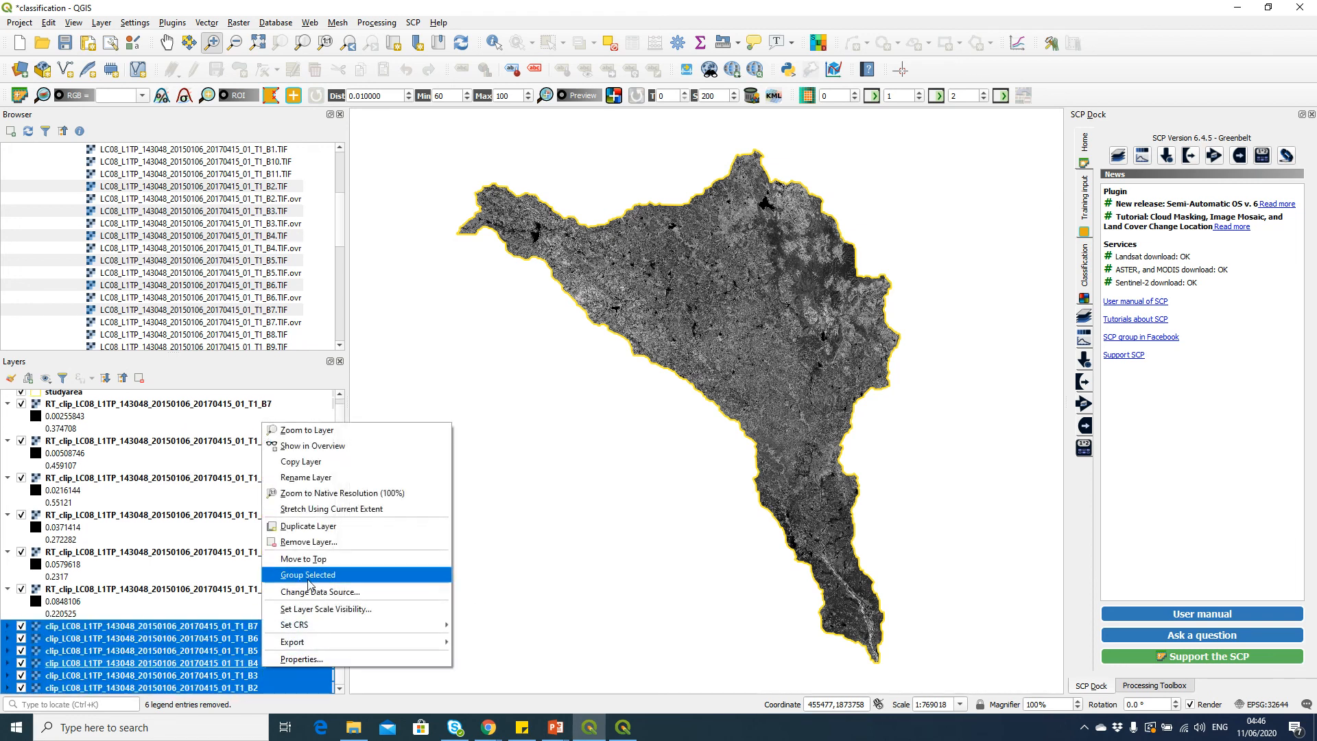
{"action": "left_click", "coordinate": [332, 542]}
{"action": "left_click", "coordinate": [642, 377]}
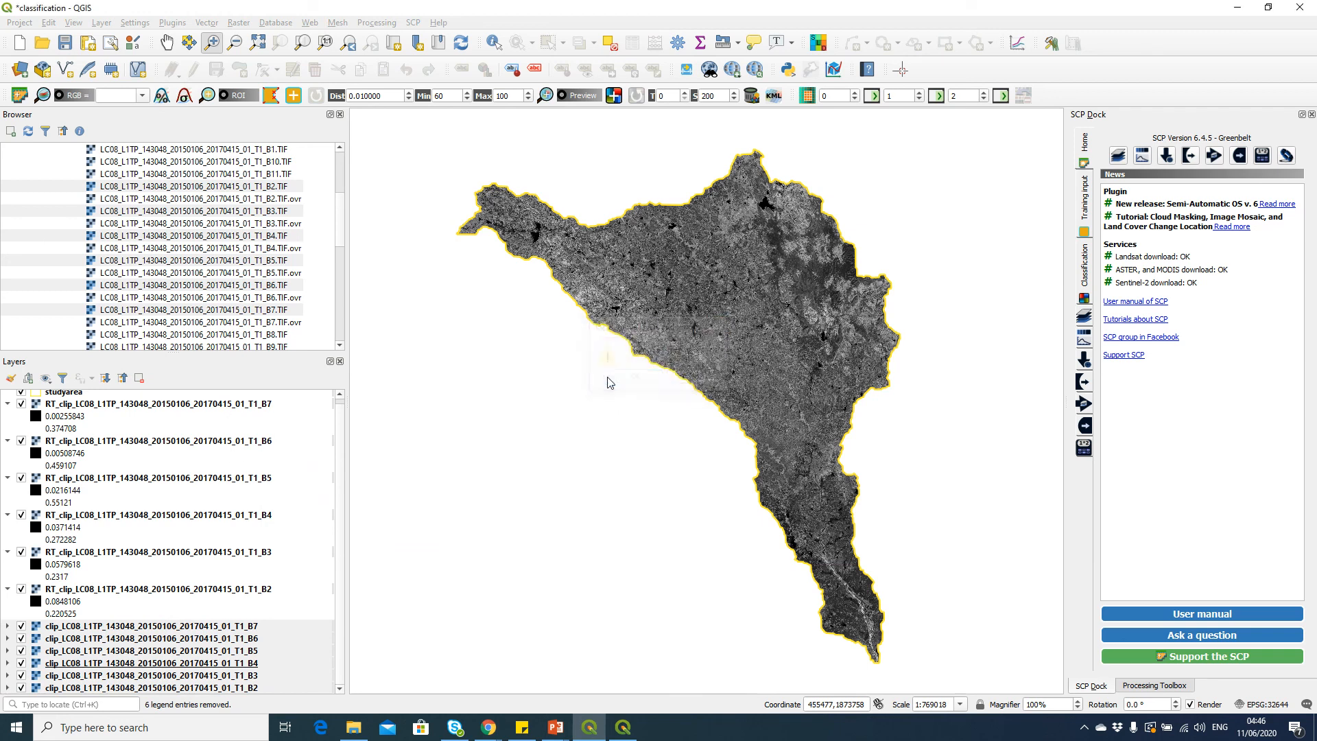
Collapse the legends of the six RT_clip reflectance band layers
{"action": "left_click", "coordinate": [277, 410]}
{"action": "left_click", "coordinate": [273, 594], "text": "shift"}
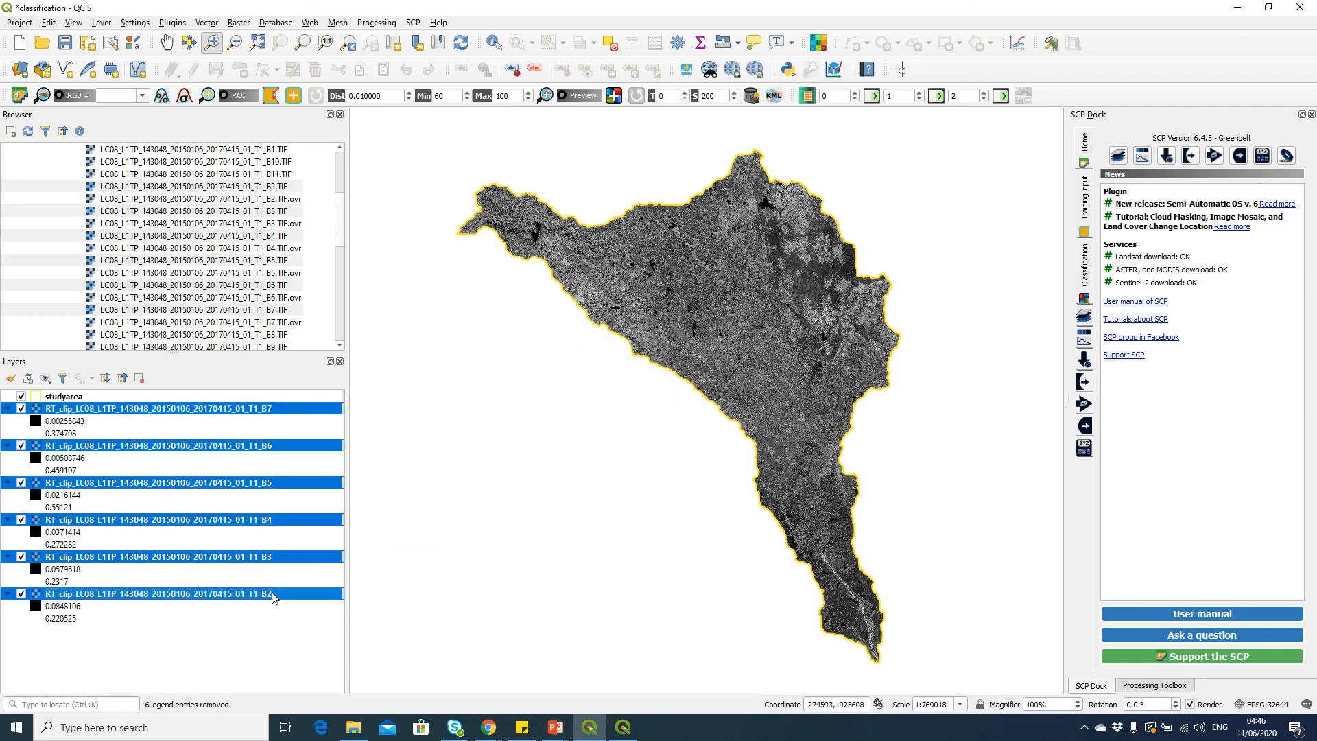
{"action": "left_click", "coordinate": [124, 379]}
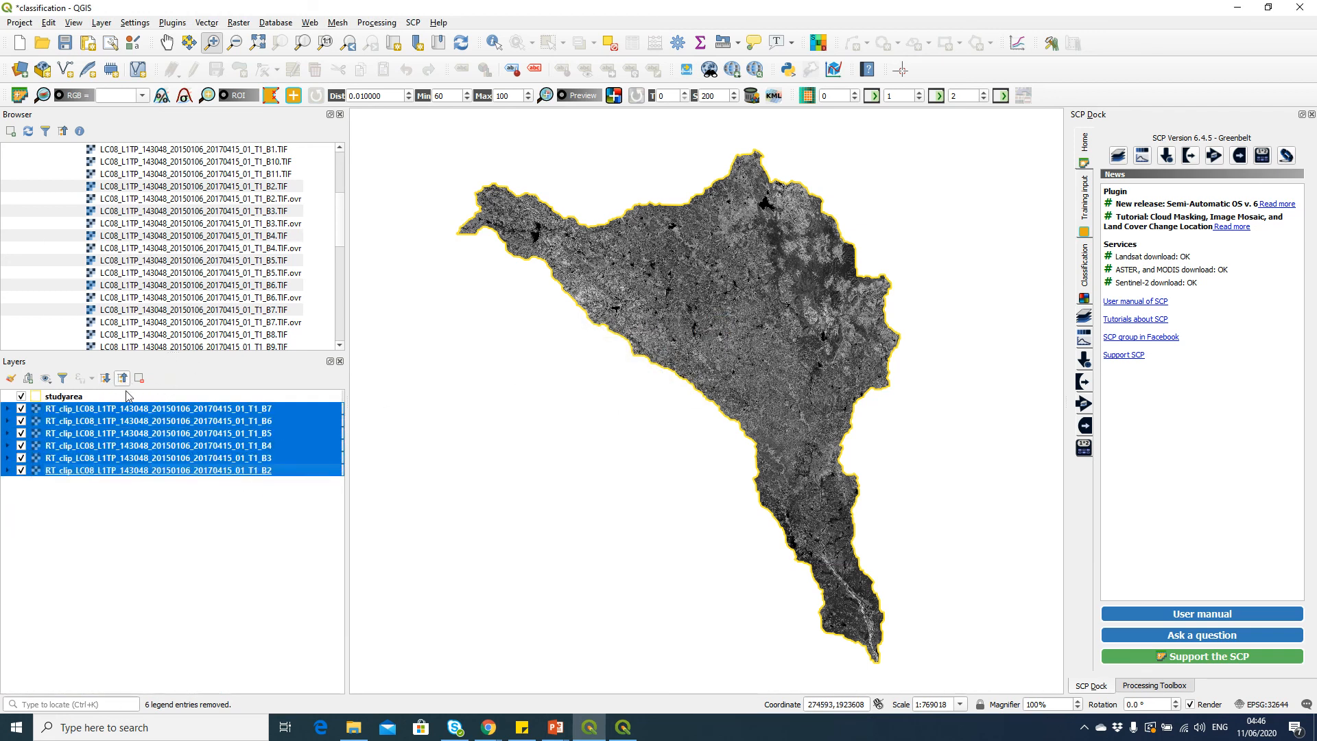
{"action": "left_click", "coordinate": [205, 433]}
{"action": "left_click", "coordinate": [217, 409]}
{"action": "left_click", "coordinate": [118, 397]}
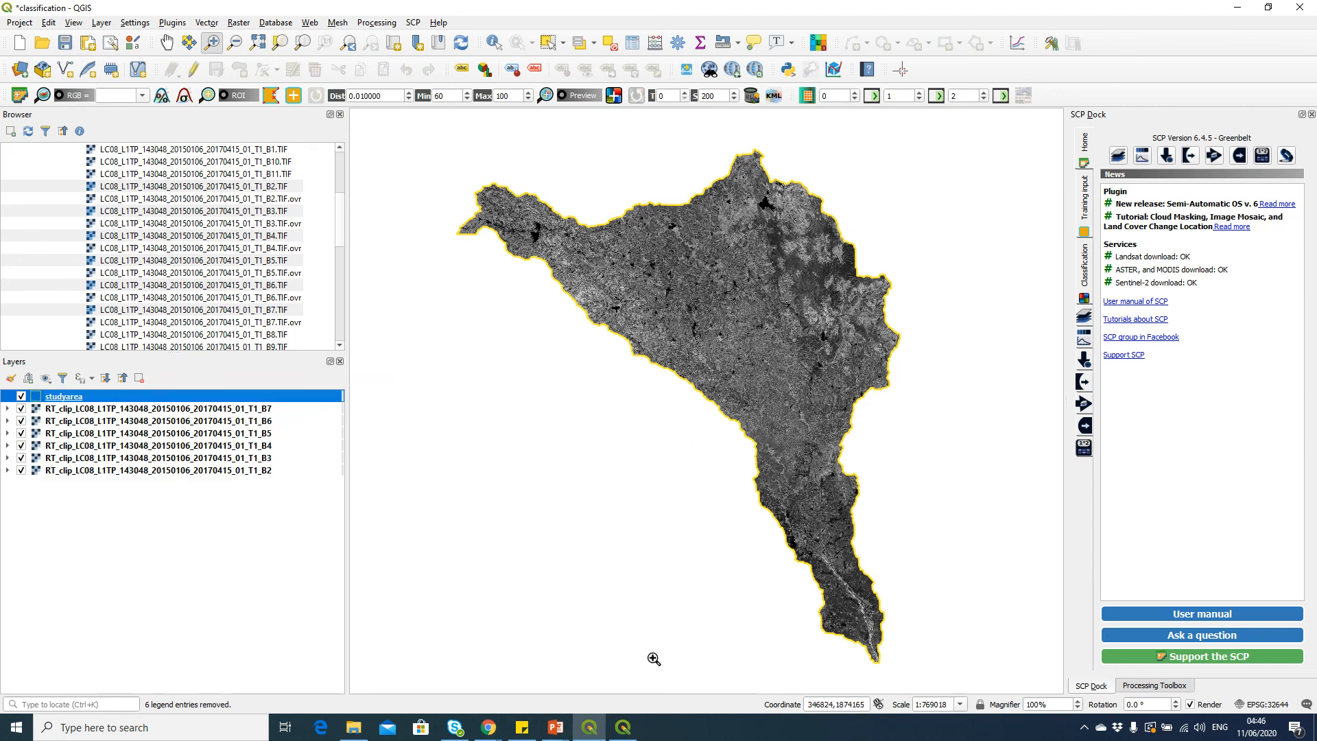
Bring up the Semi-Automatic Classification Plugin window and close it
{"action": "left_click", "coordinate": [623, 727]}
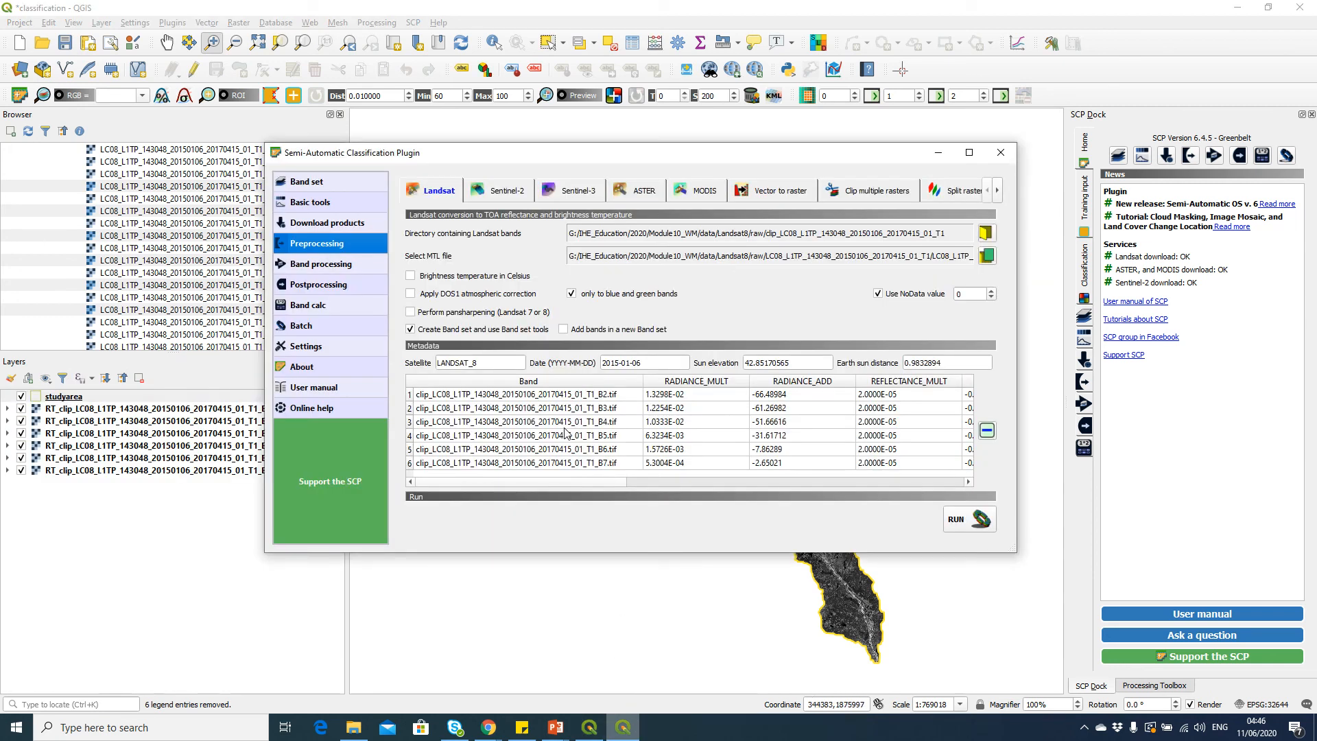
{"action": "left_click", "coordinate": [1000, 154]}
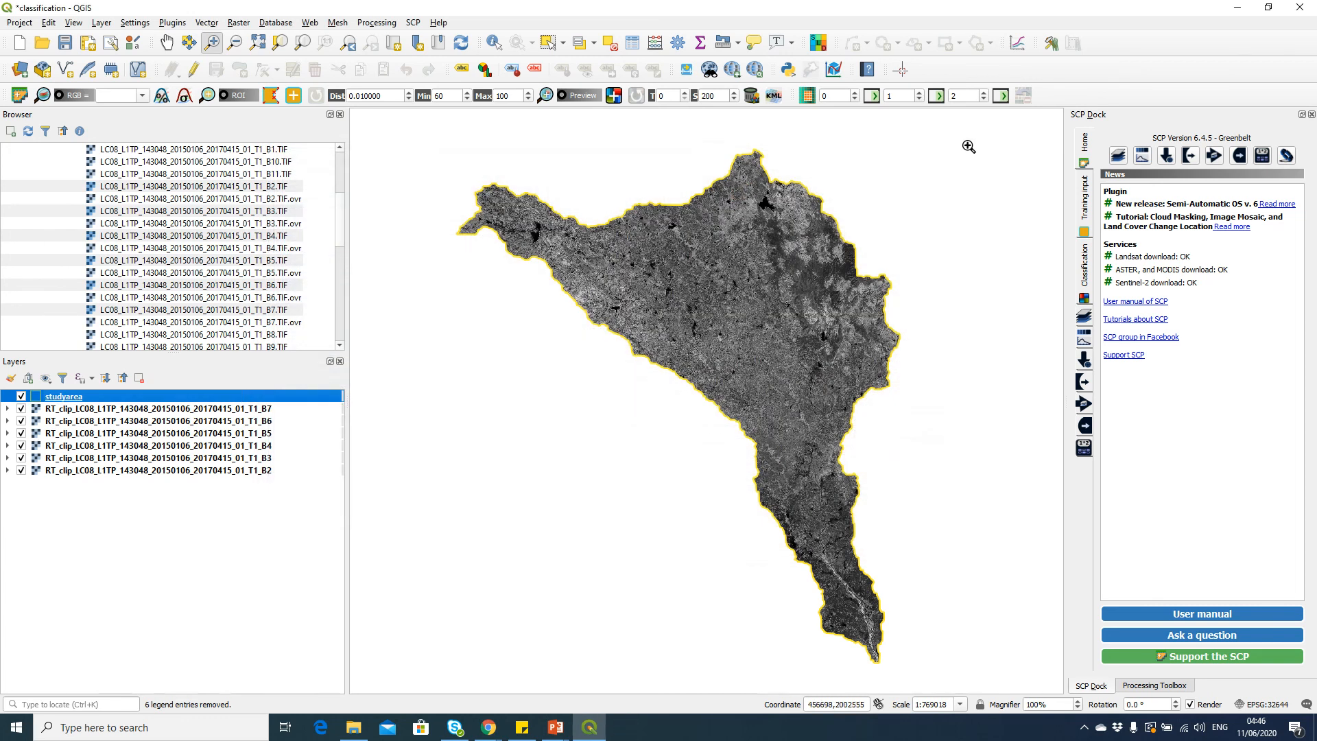